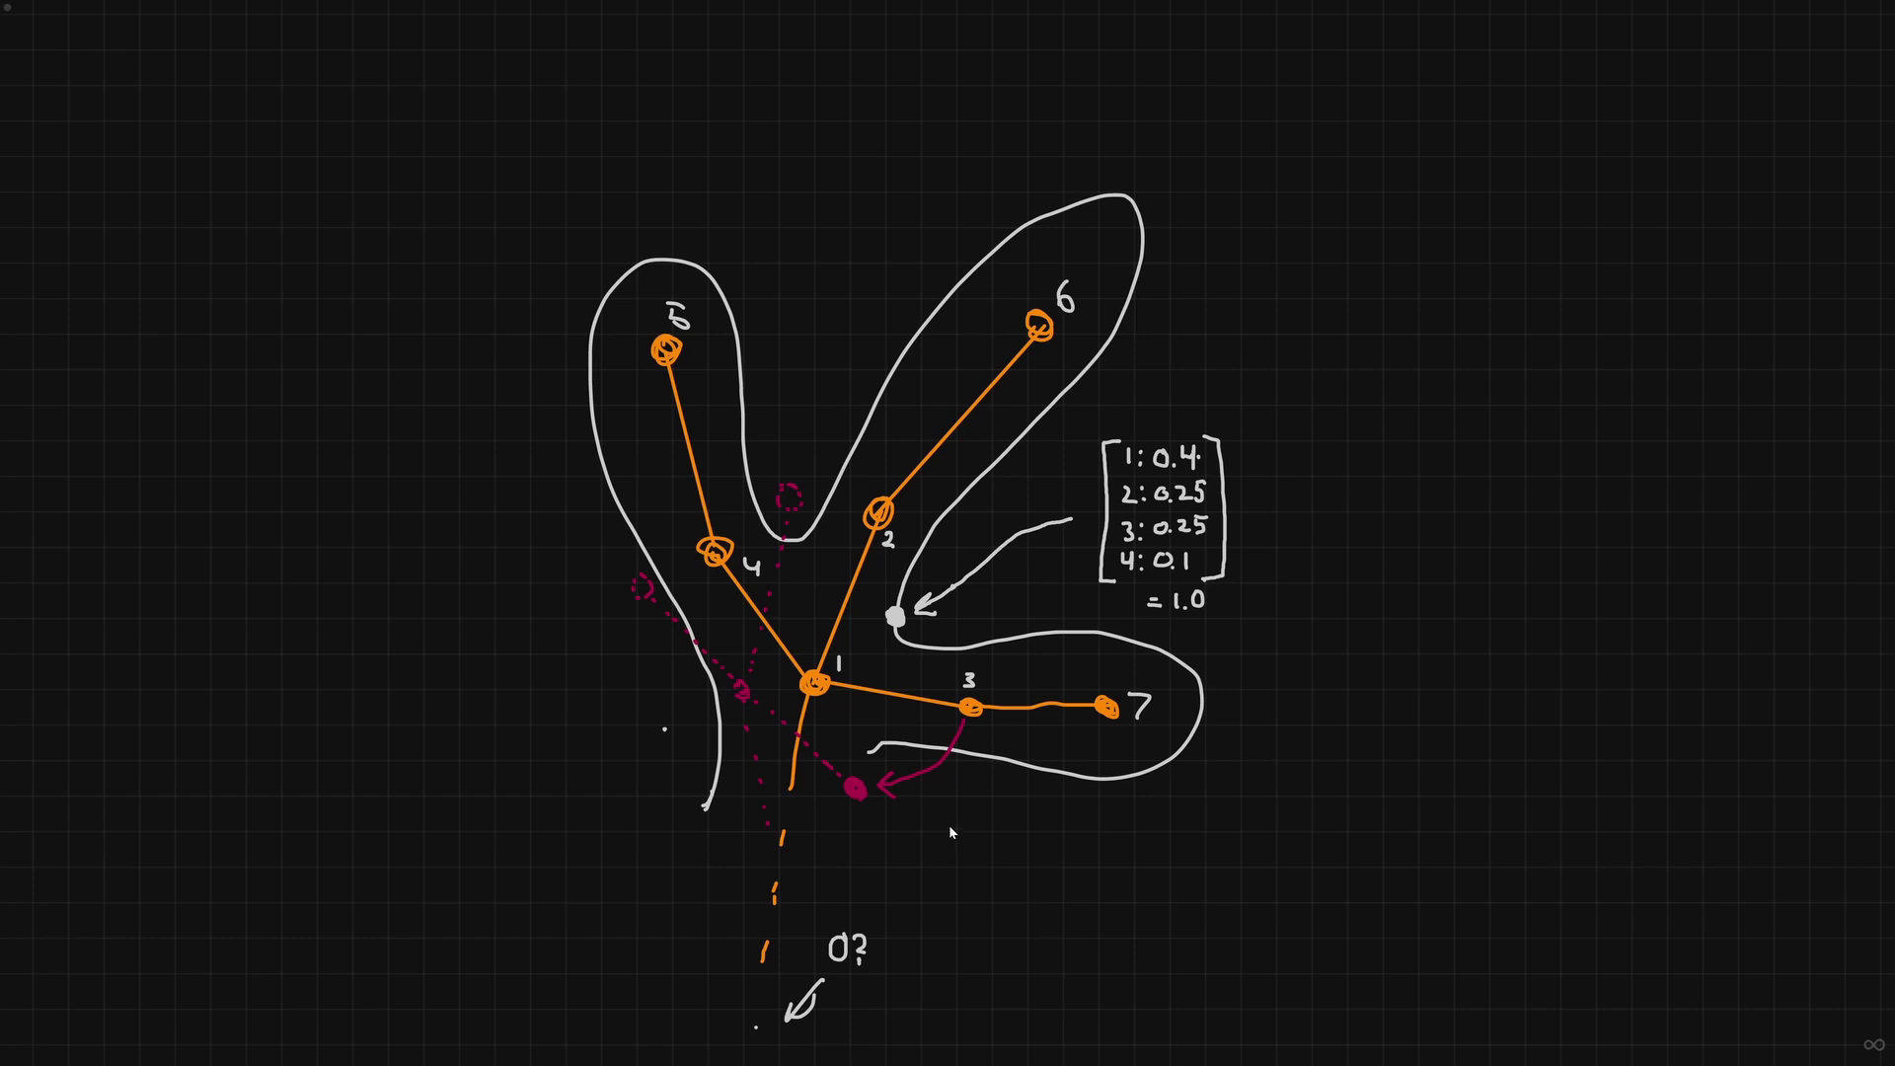
- Annotate the hand rig diagram with arrows at bone 3's original and moved positions and the skinned vertex's shift to its new location
left_click_drag(975, 730, 987, 727)
left_click_drag(874, 829, 864, 818)
left_click_drag(894, 622, 795, 703)
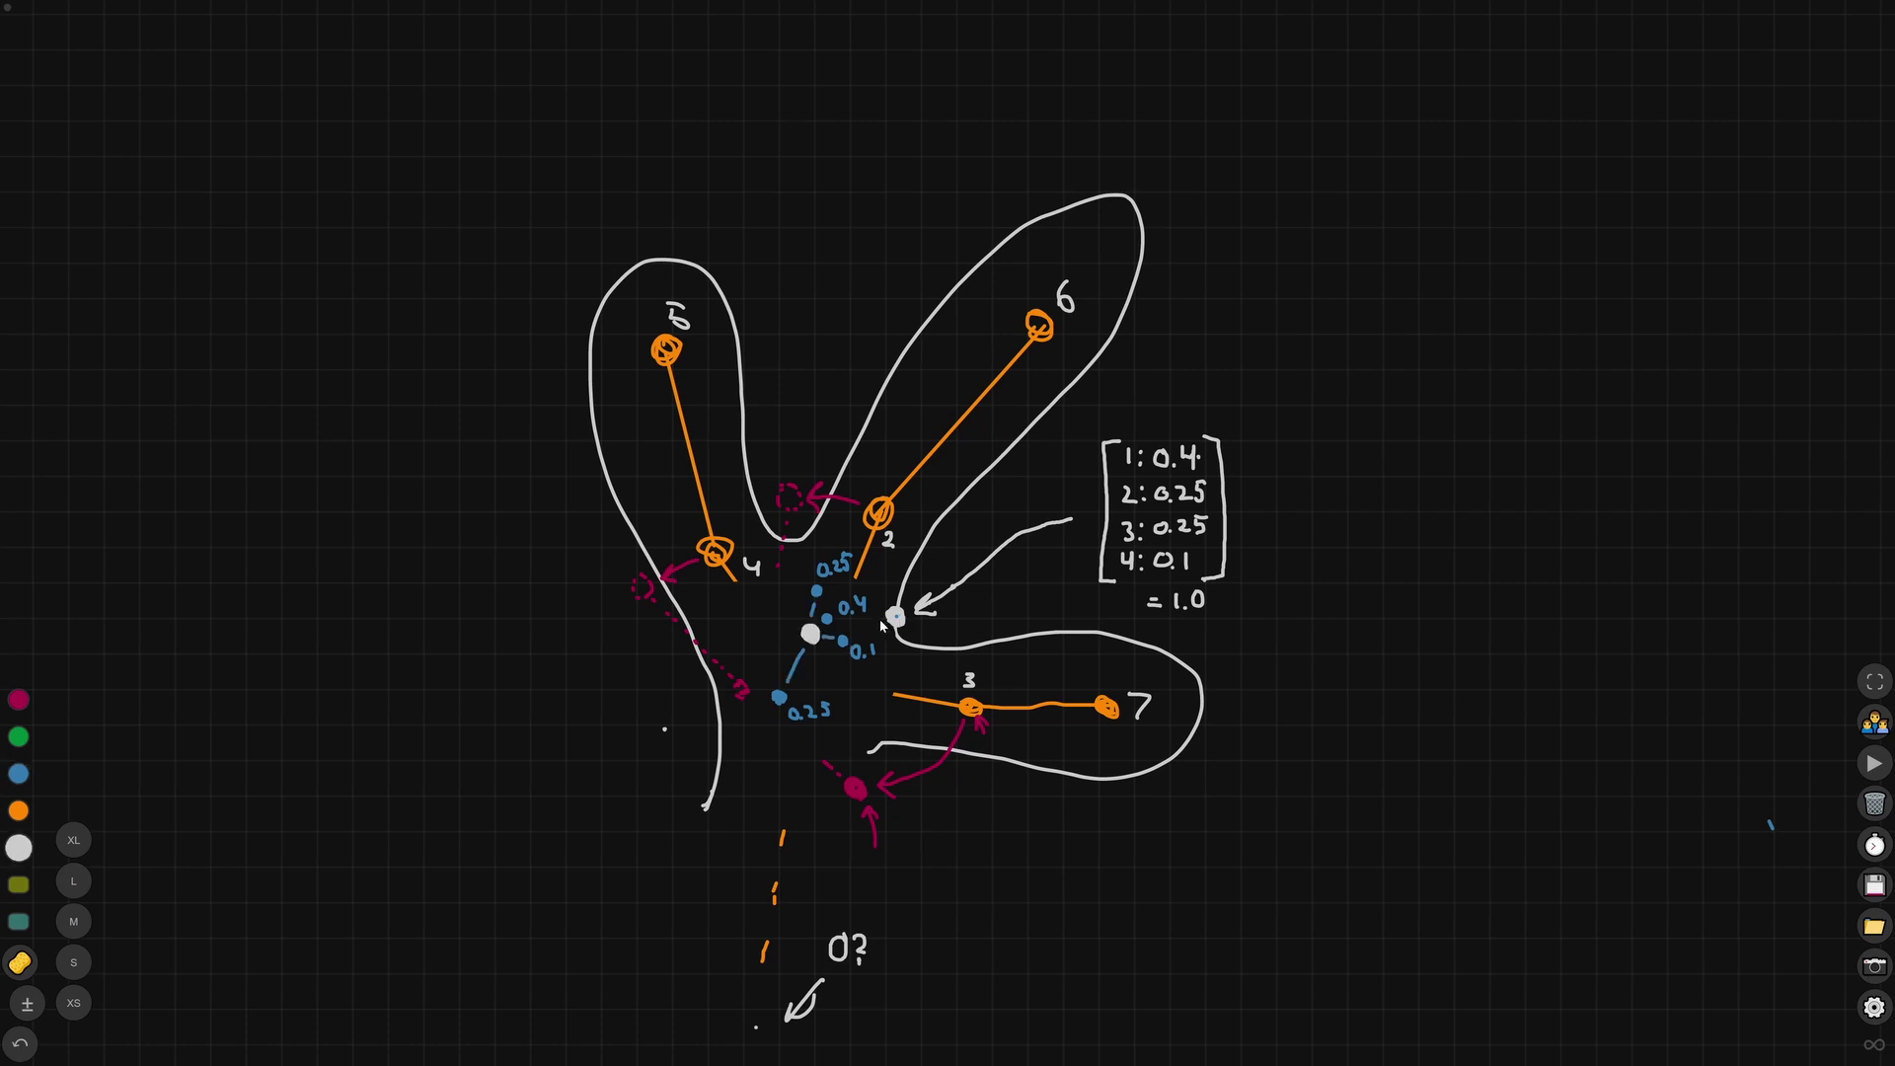
left_click_drag(891, 619, 833, 640)
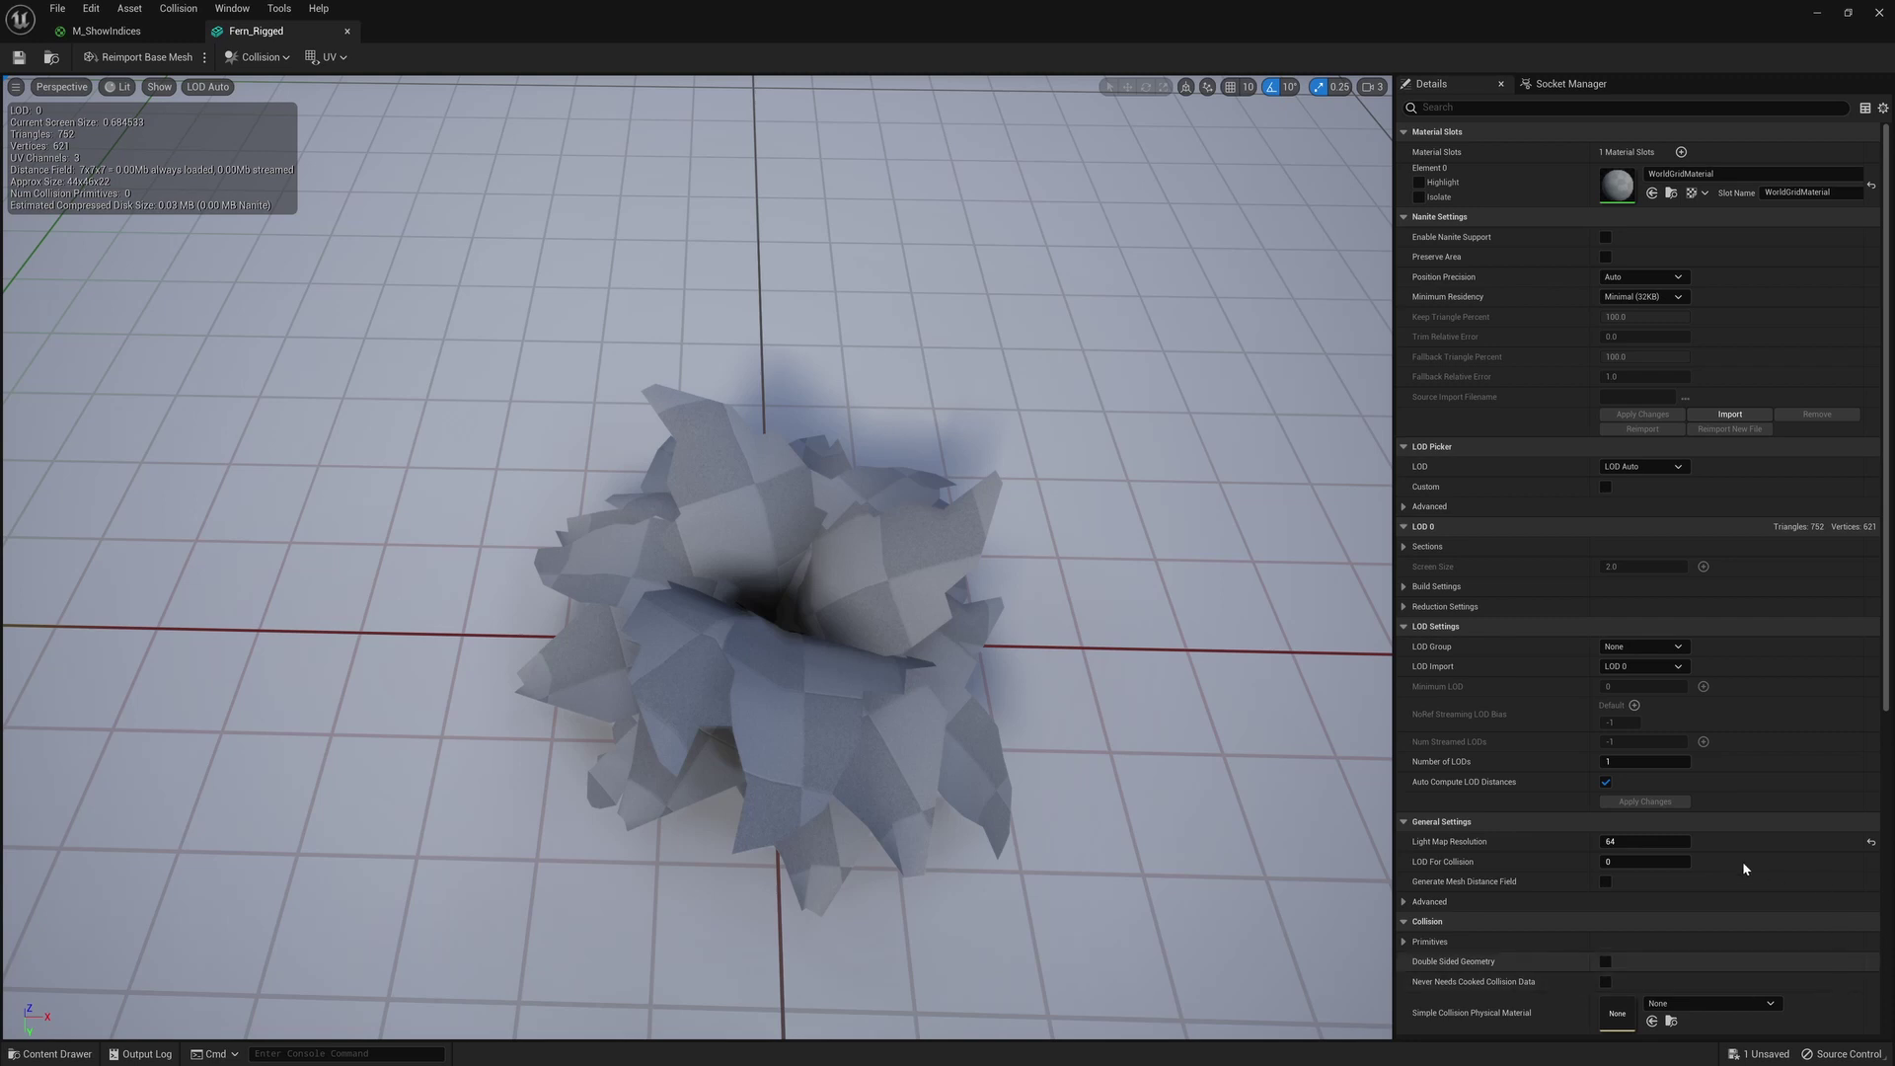
- Switch to the Fern_Rigged mesh in Unreal Engine, display its vertex colors and inspect the fern from different angles
left_click(158, 87)
left_click(222, 164)
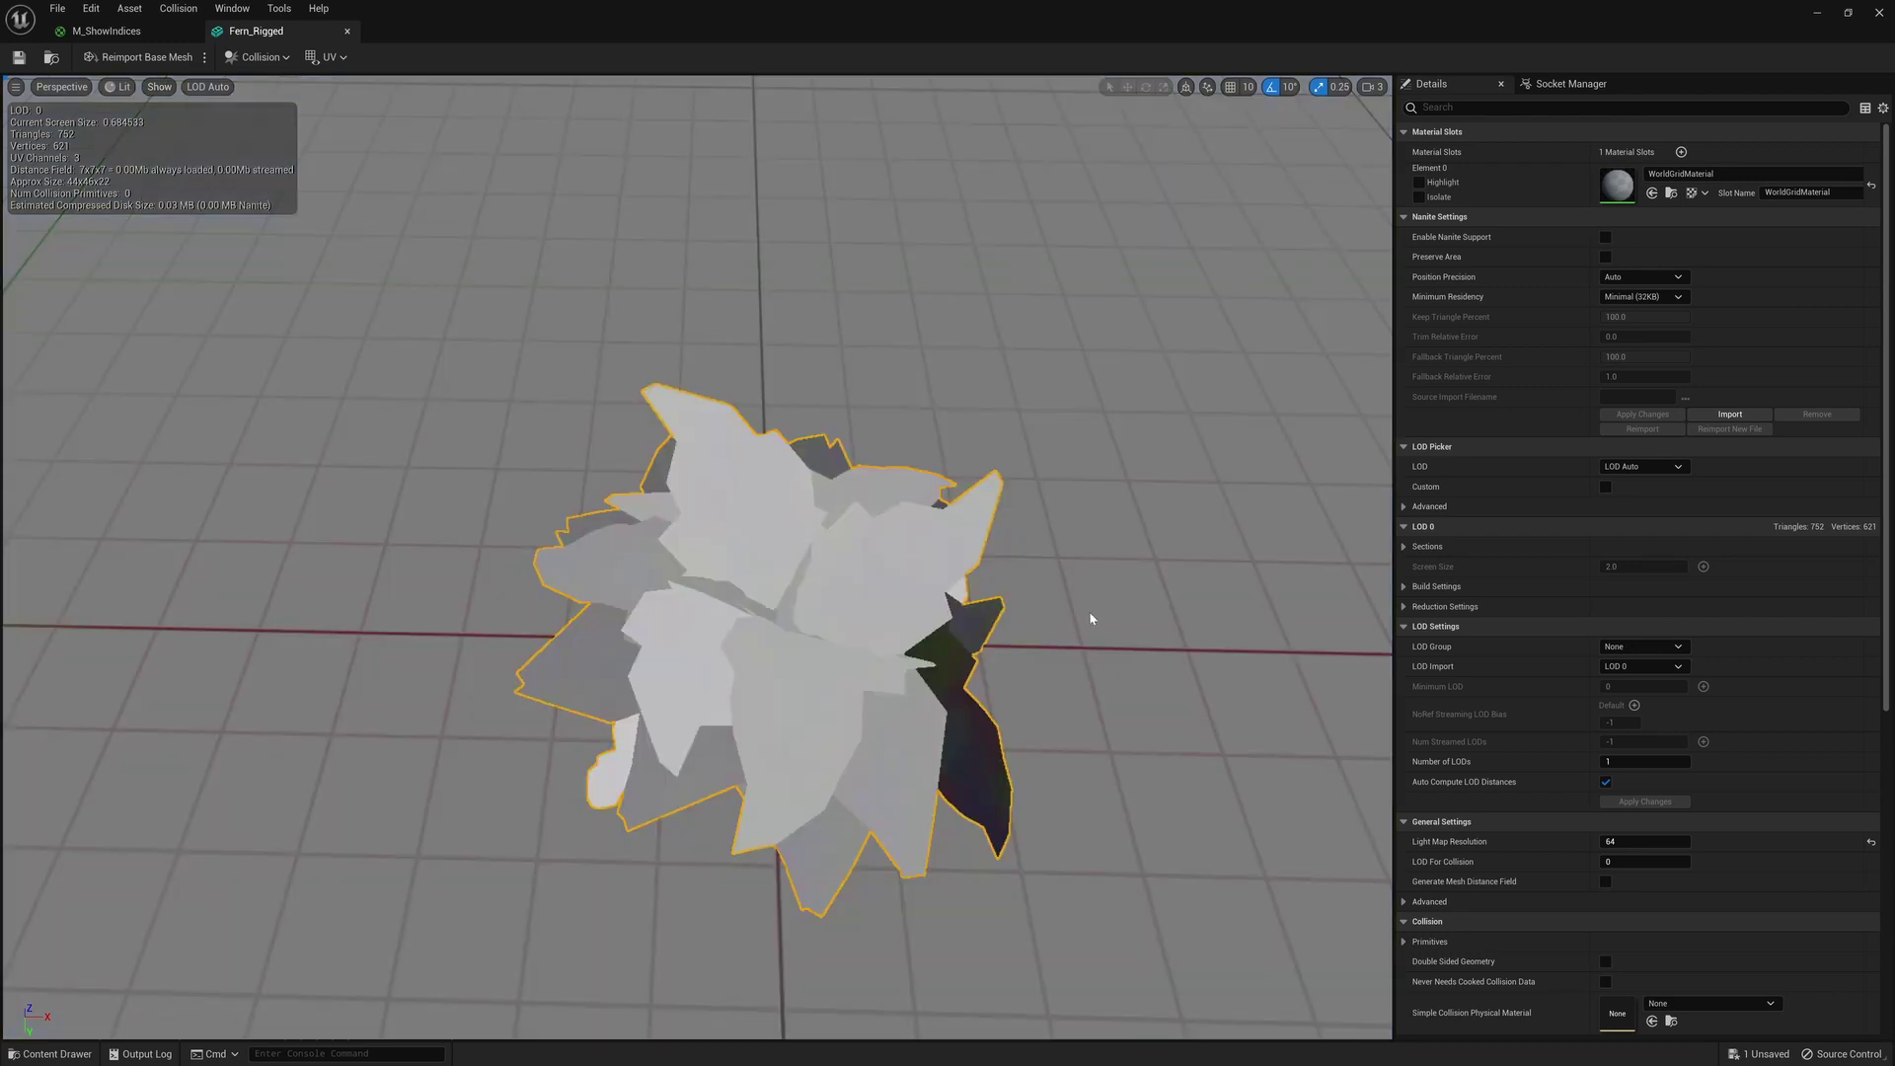
left_click_drag(1087, 612, 1174, 617)
left_click_drag(829, 630, 711, 635)
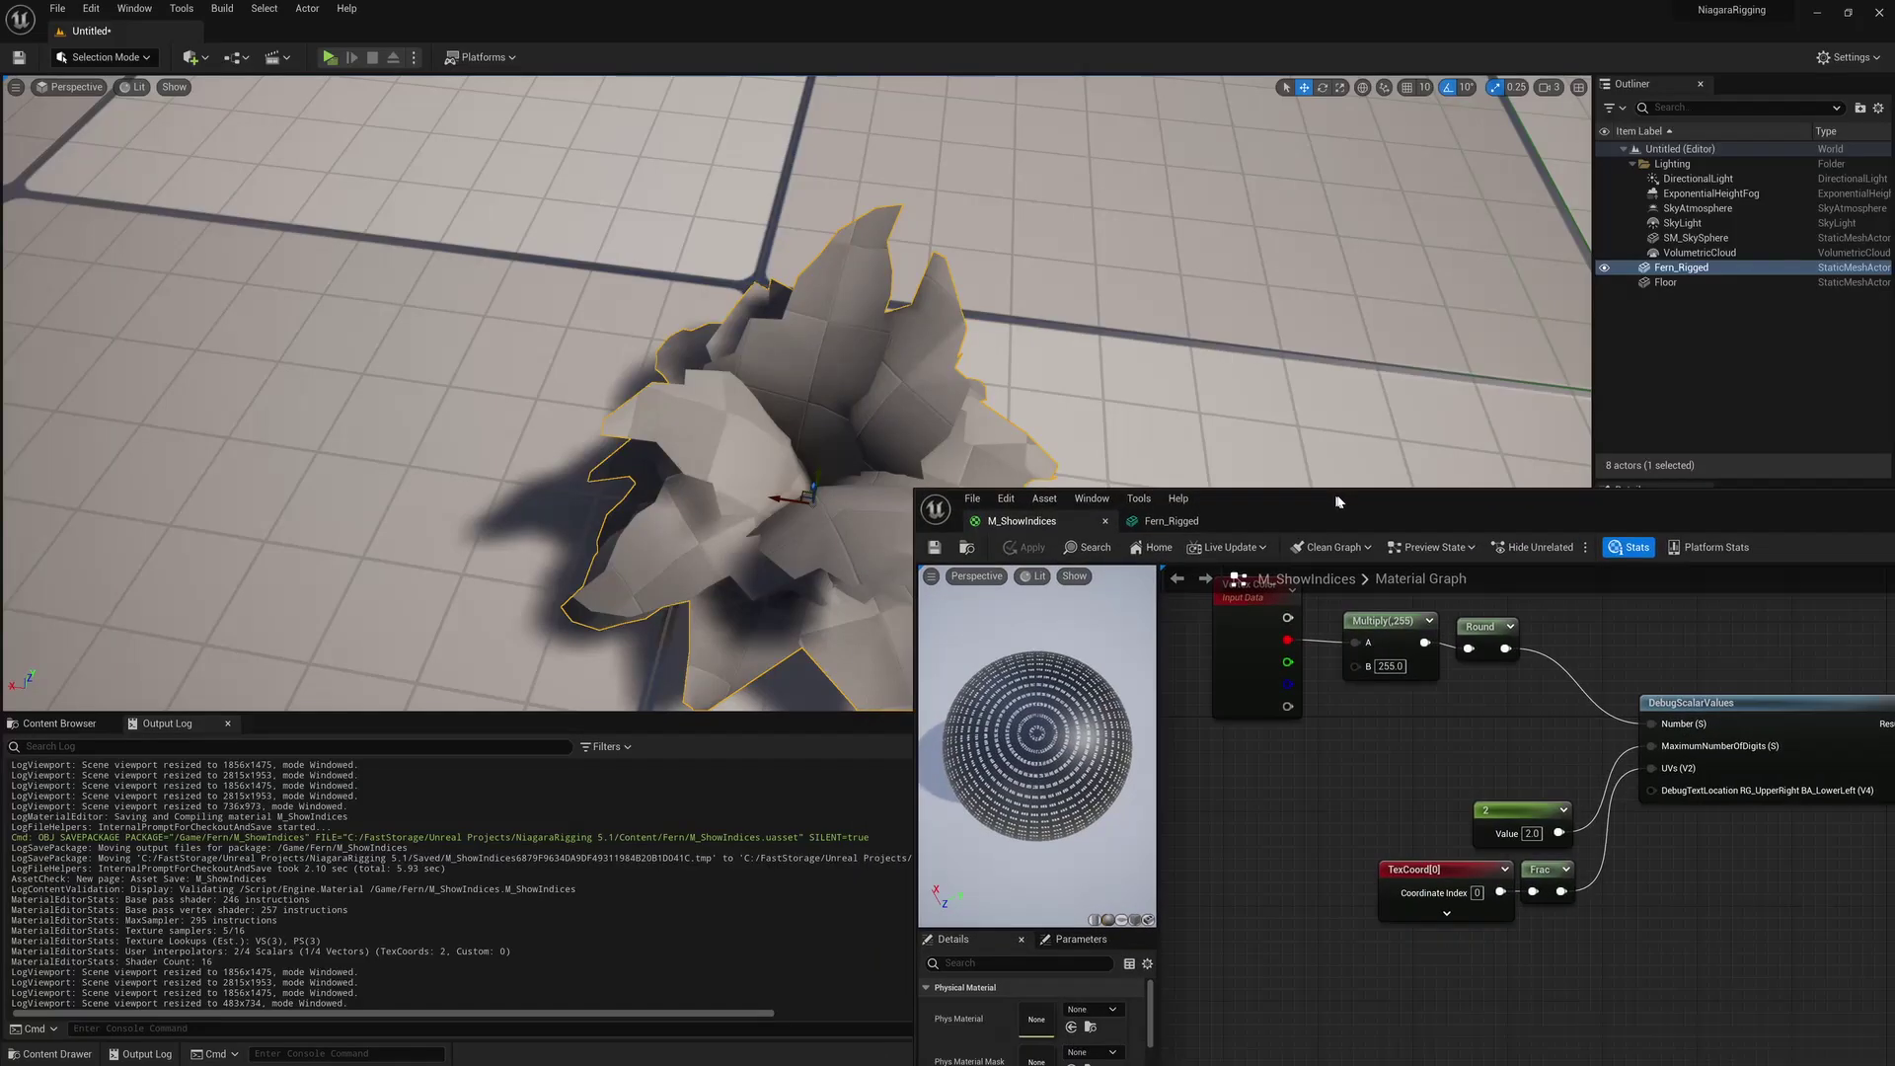
left_click_drag(1338, 503, 593, 609)
- Connect the Vertex Color node's green, blue and alpha channels in turn to the Multiply node's A input in M_ShowIndices
left_click(963, 815)
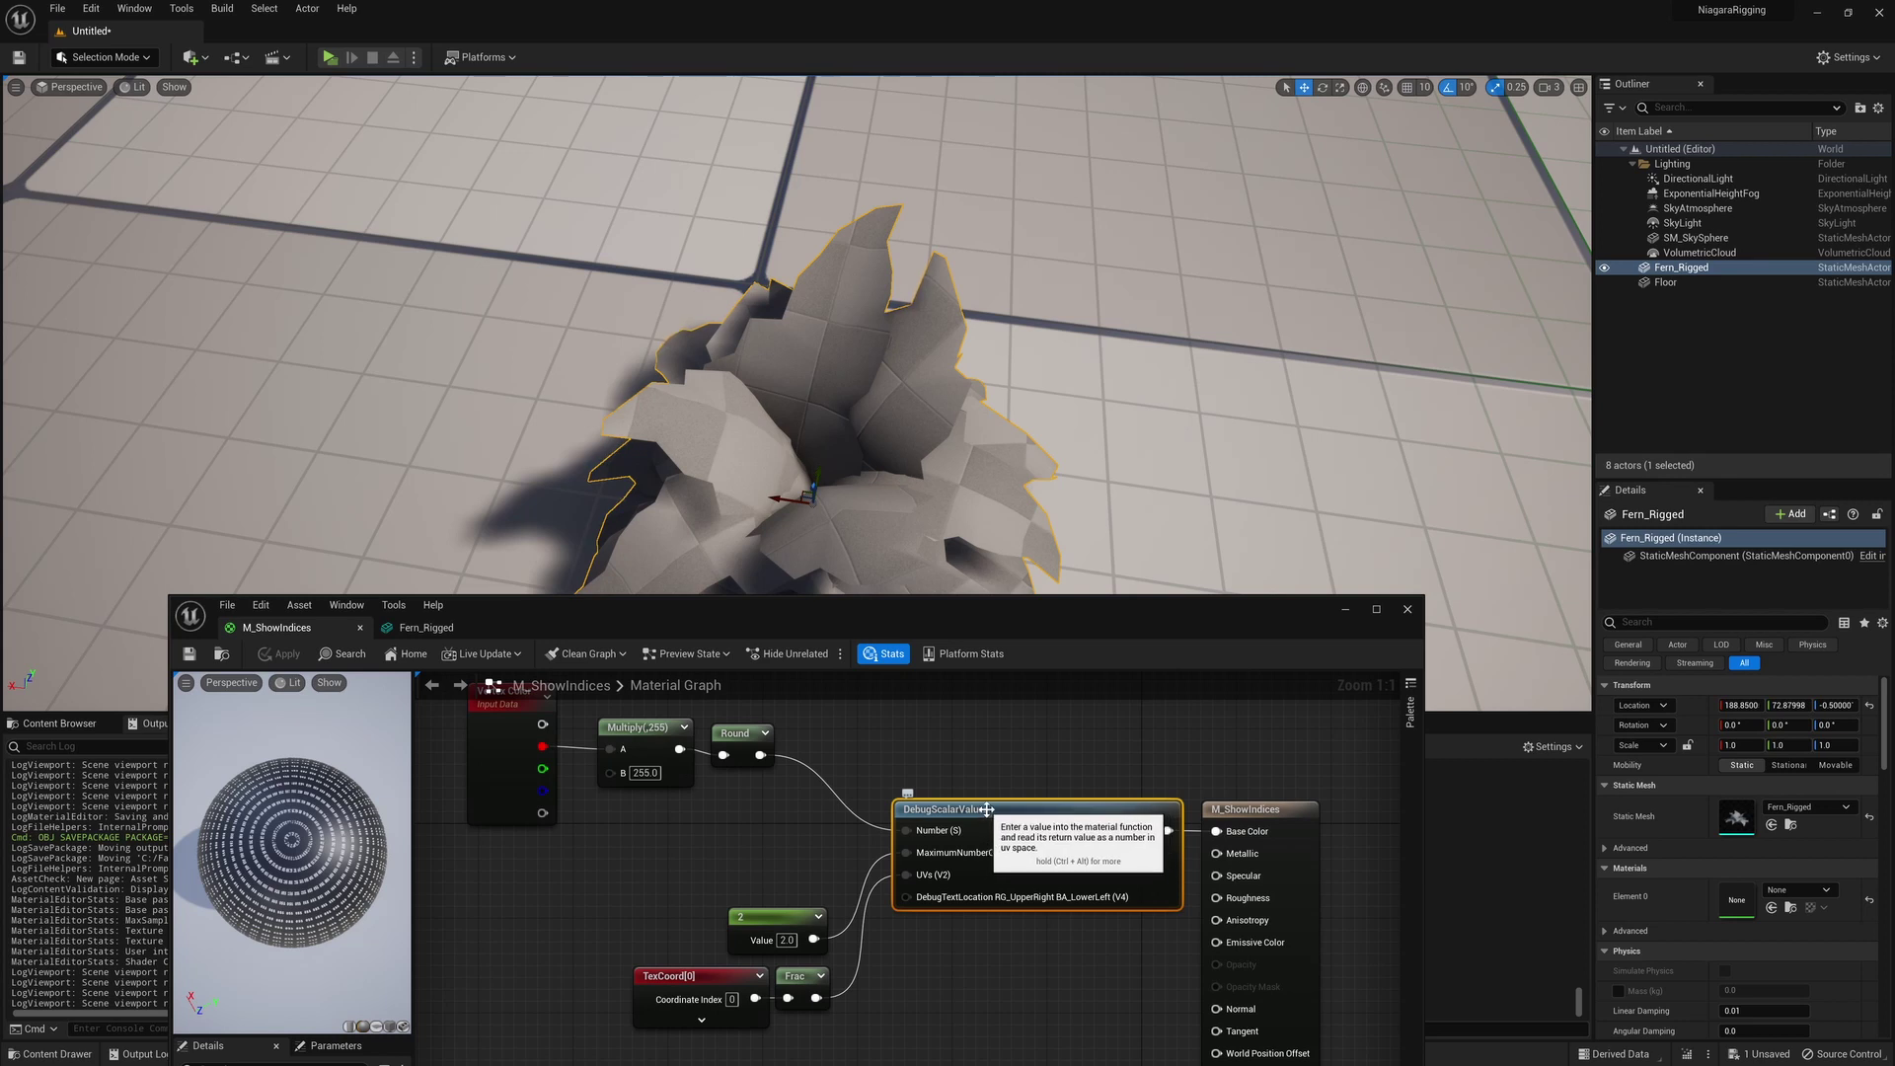
right_click_drag(795, 828, 812, 857)
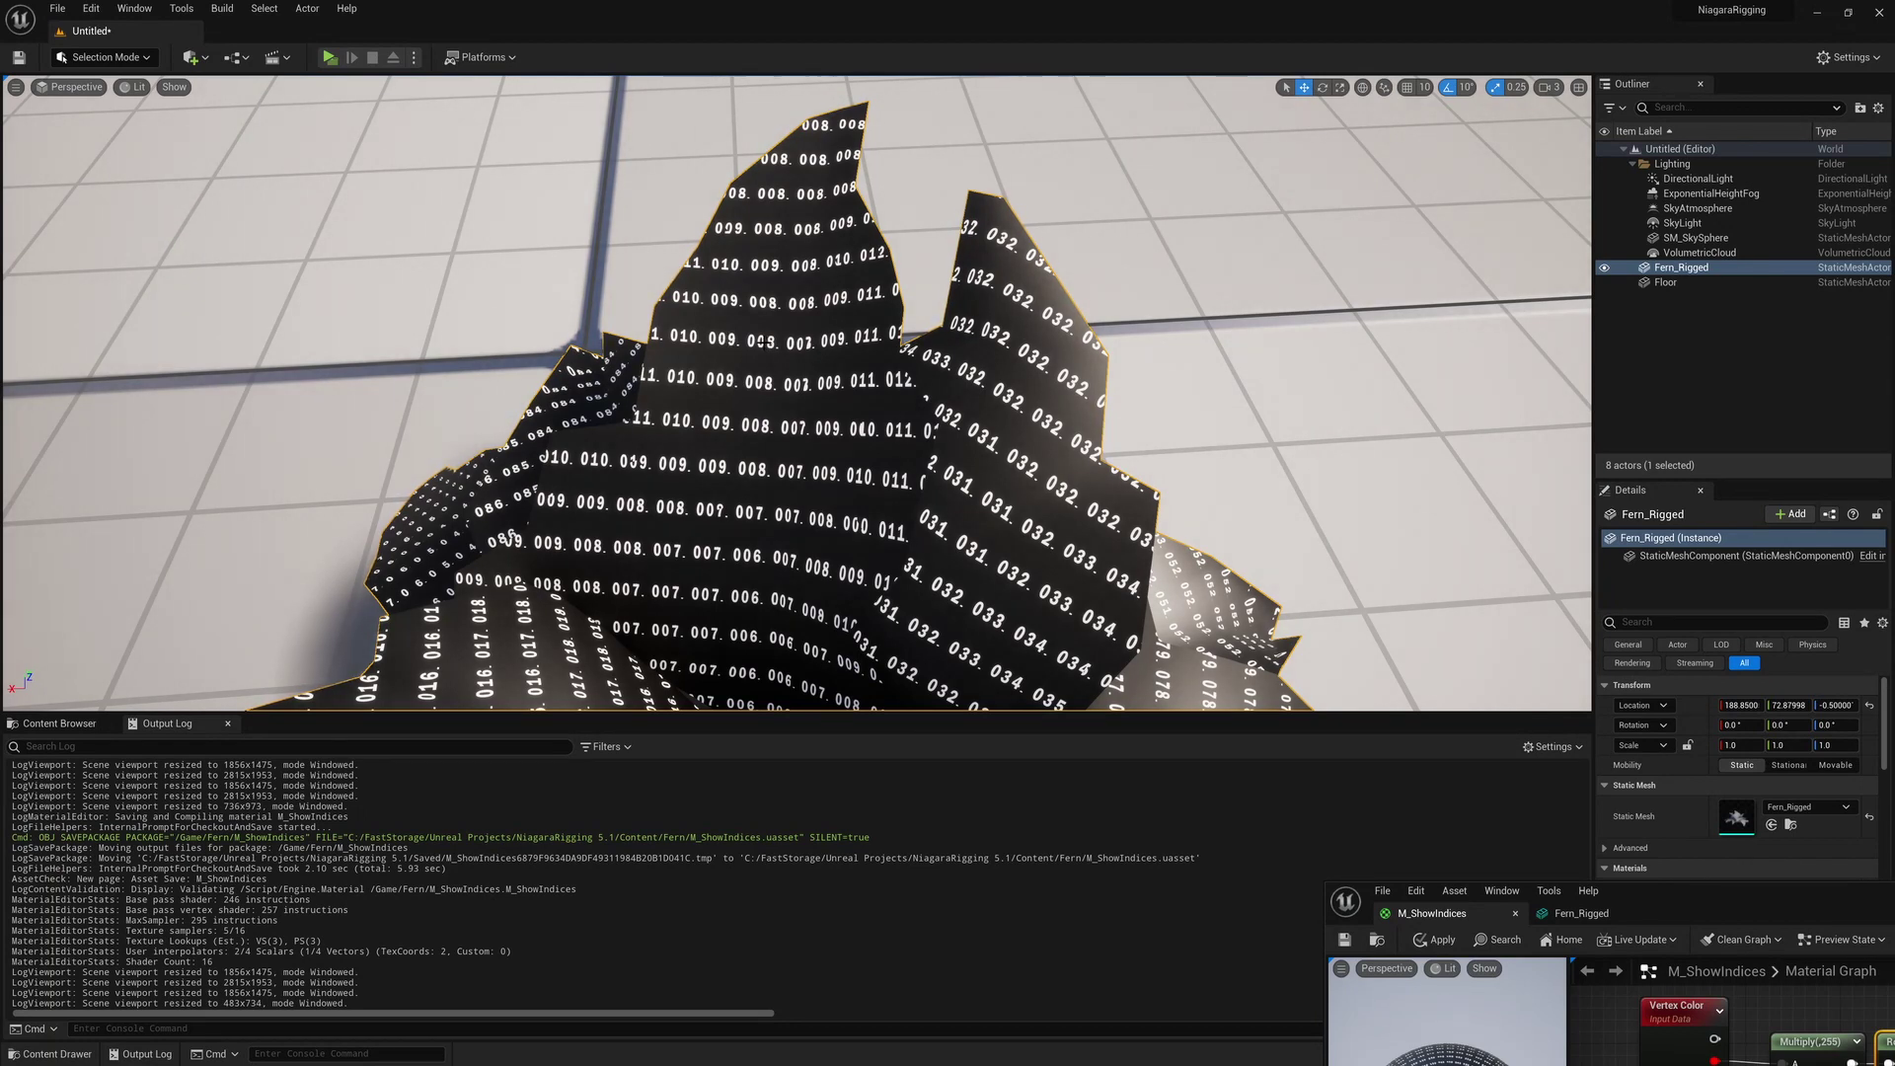
left_click_drag(1715, 892, 994, 633)
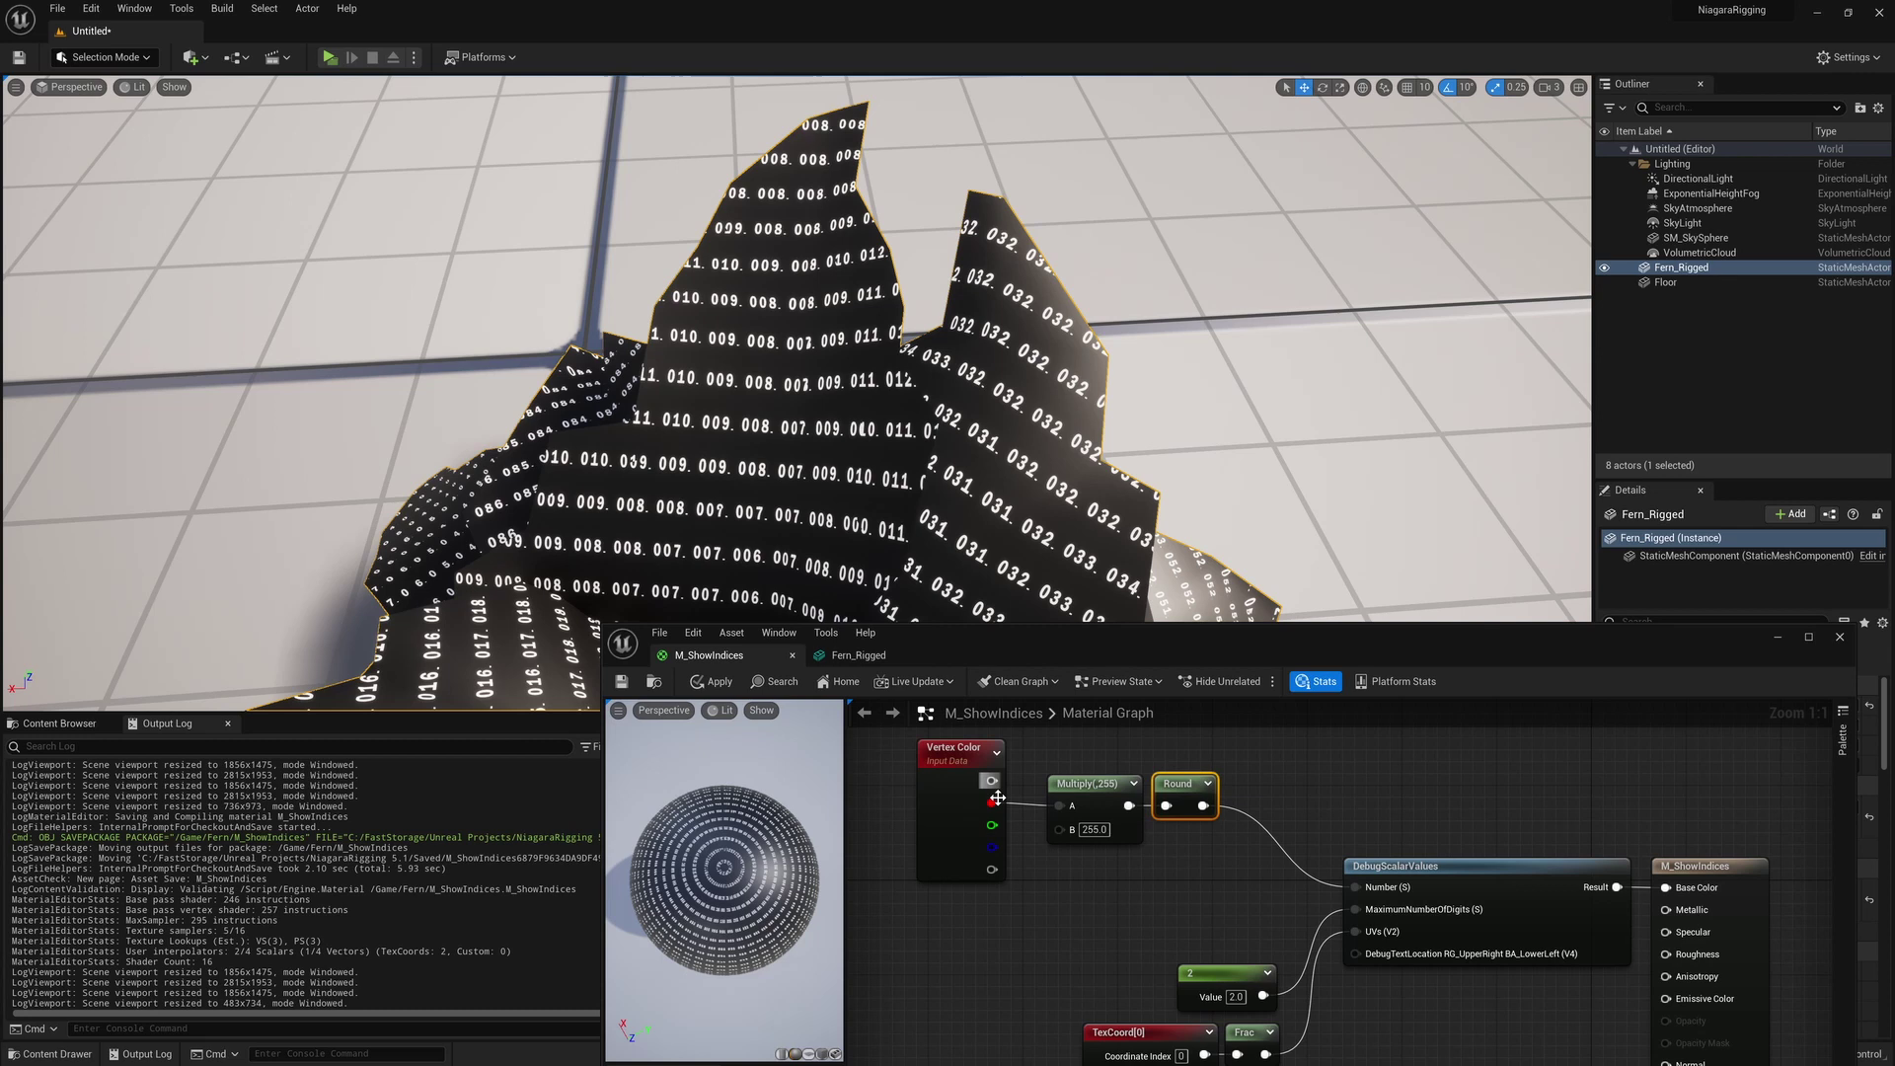
left_click_drag(992, 825, 1060, 805)
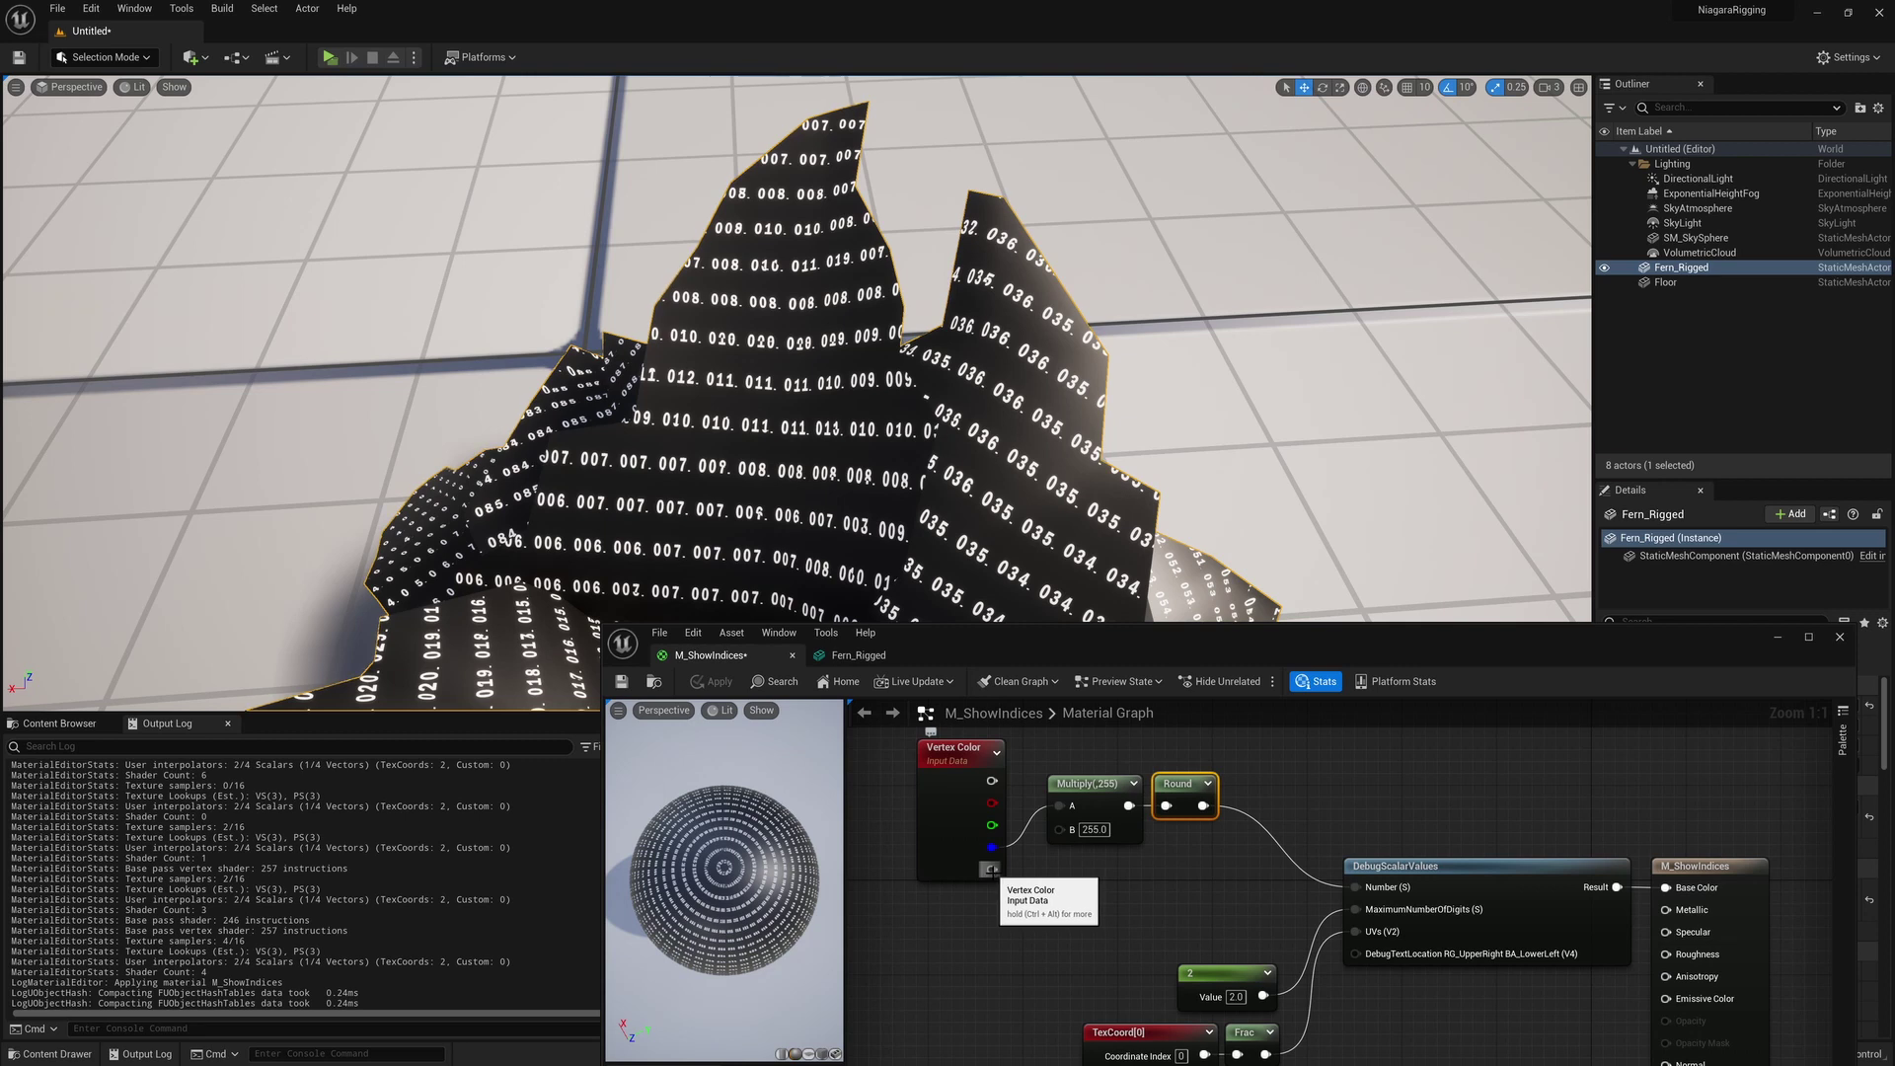
left_click_drag(992, 869, 1060, 806)
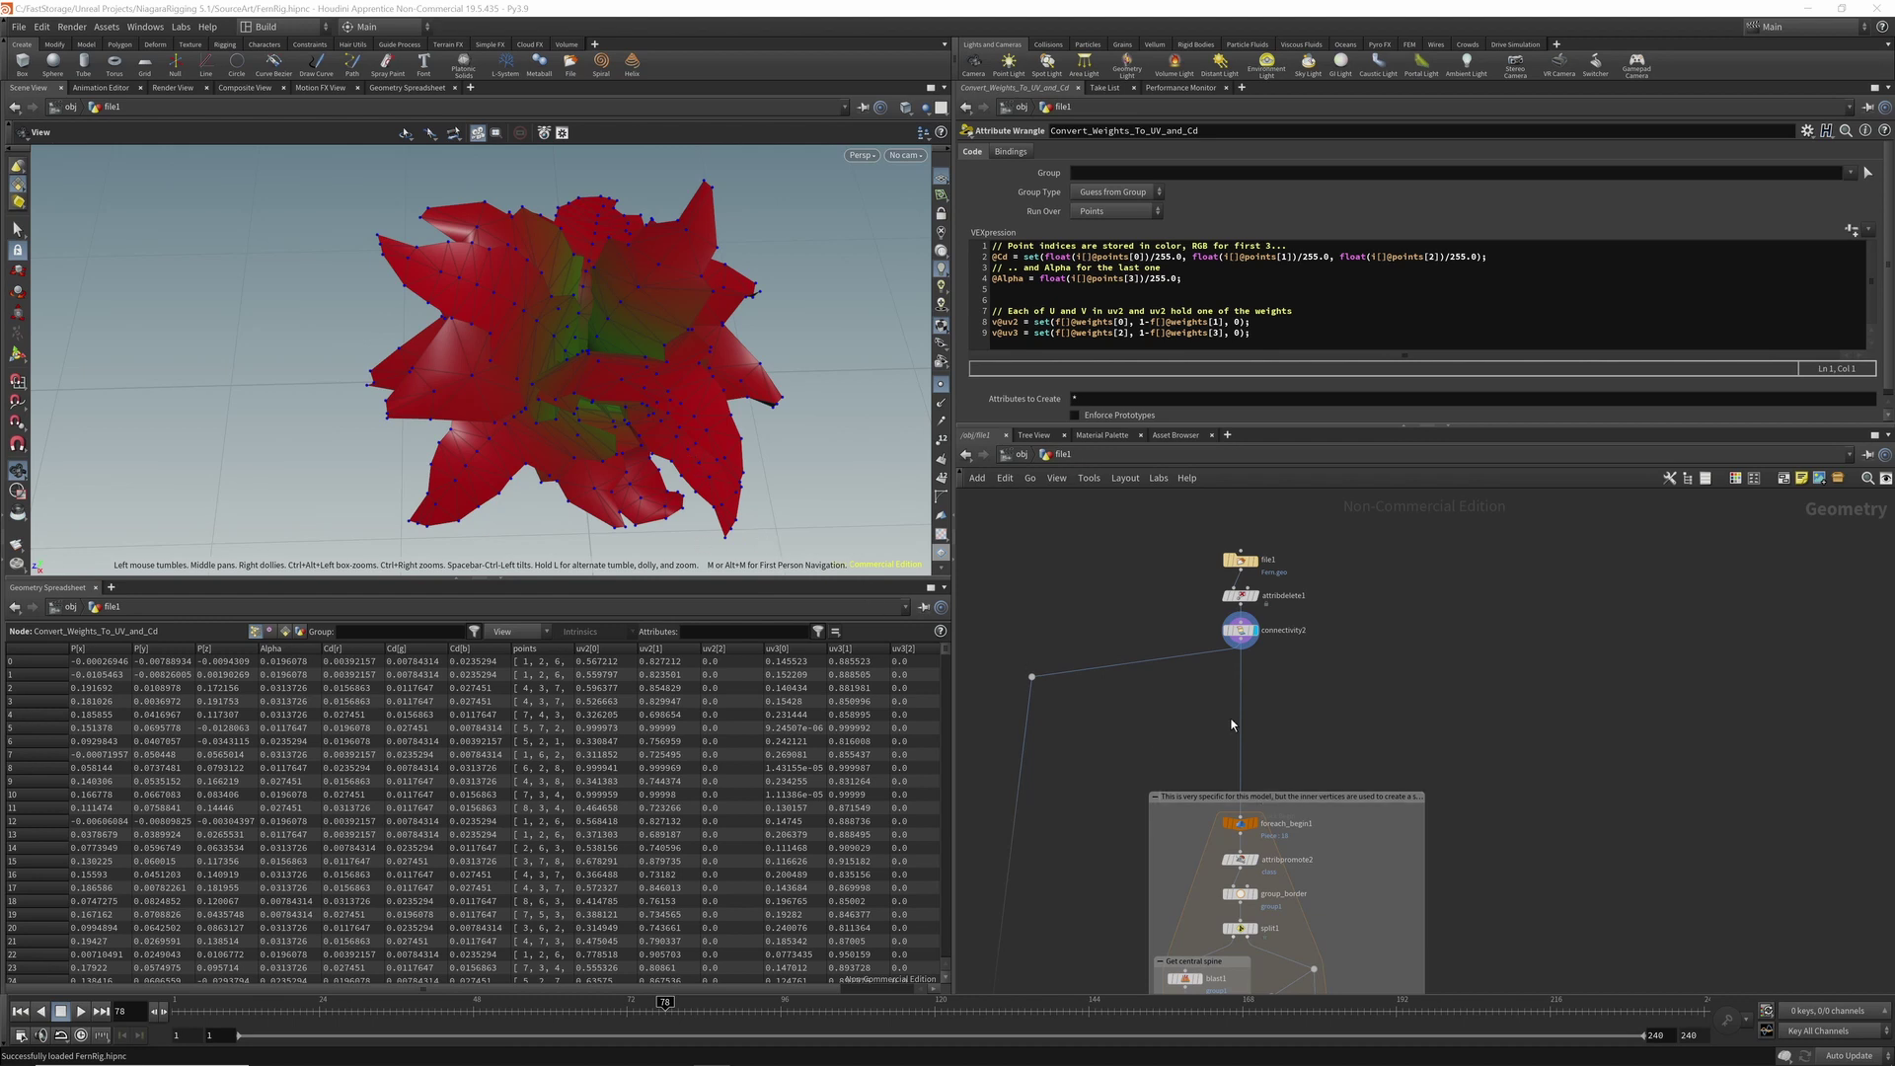
- Switch to Houdini and examine the skeleton-building network from foreach_begin1 through sort1 and the point wrangle to Set_parent_and_children
middle_click_drag(1321, 812, 1316, 624)
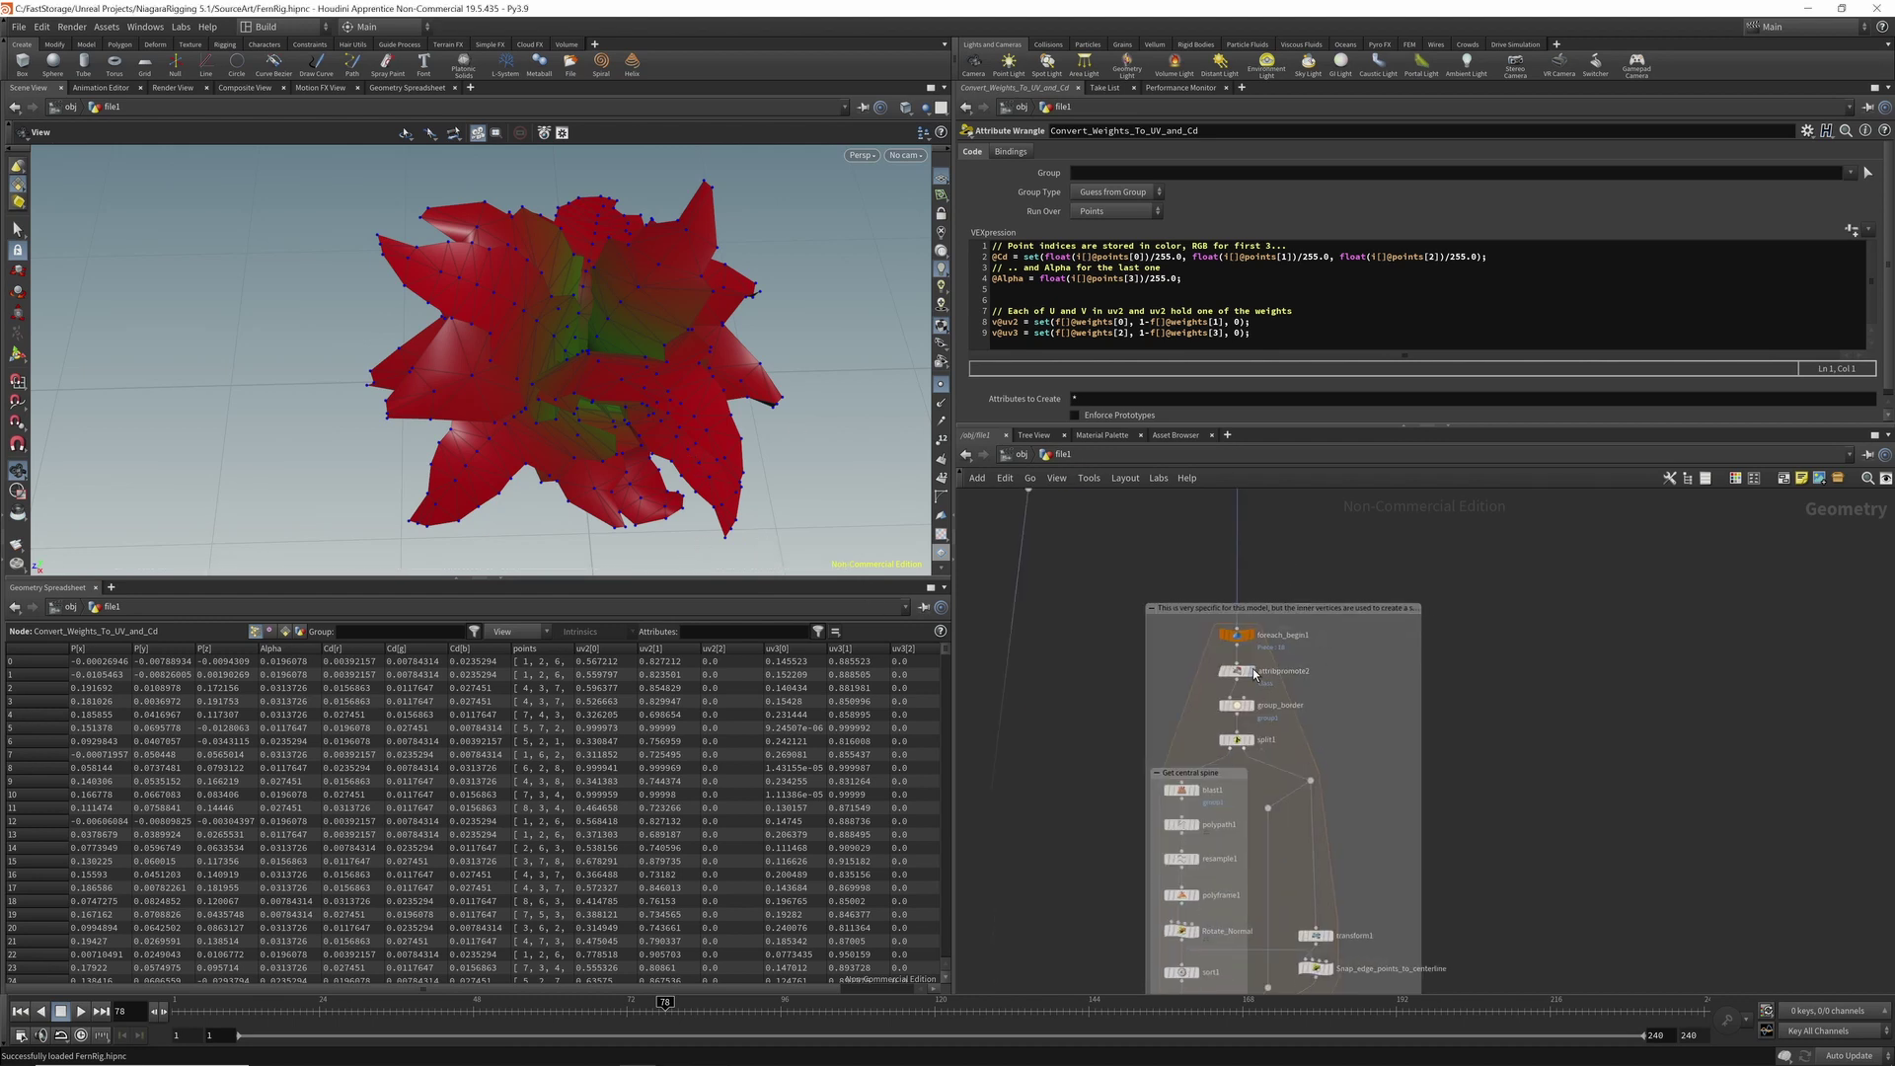
left_click(1250, 634)
middle_click_drag(1197, 973, 1222, 709)
left_click(1222, 716)
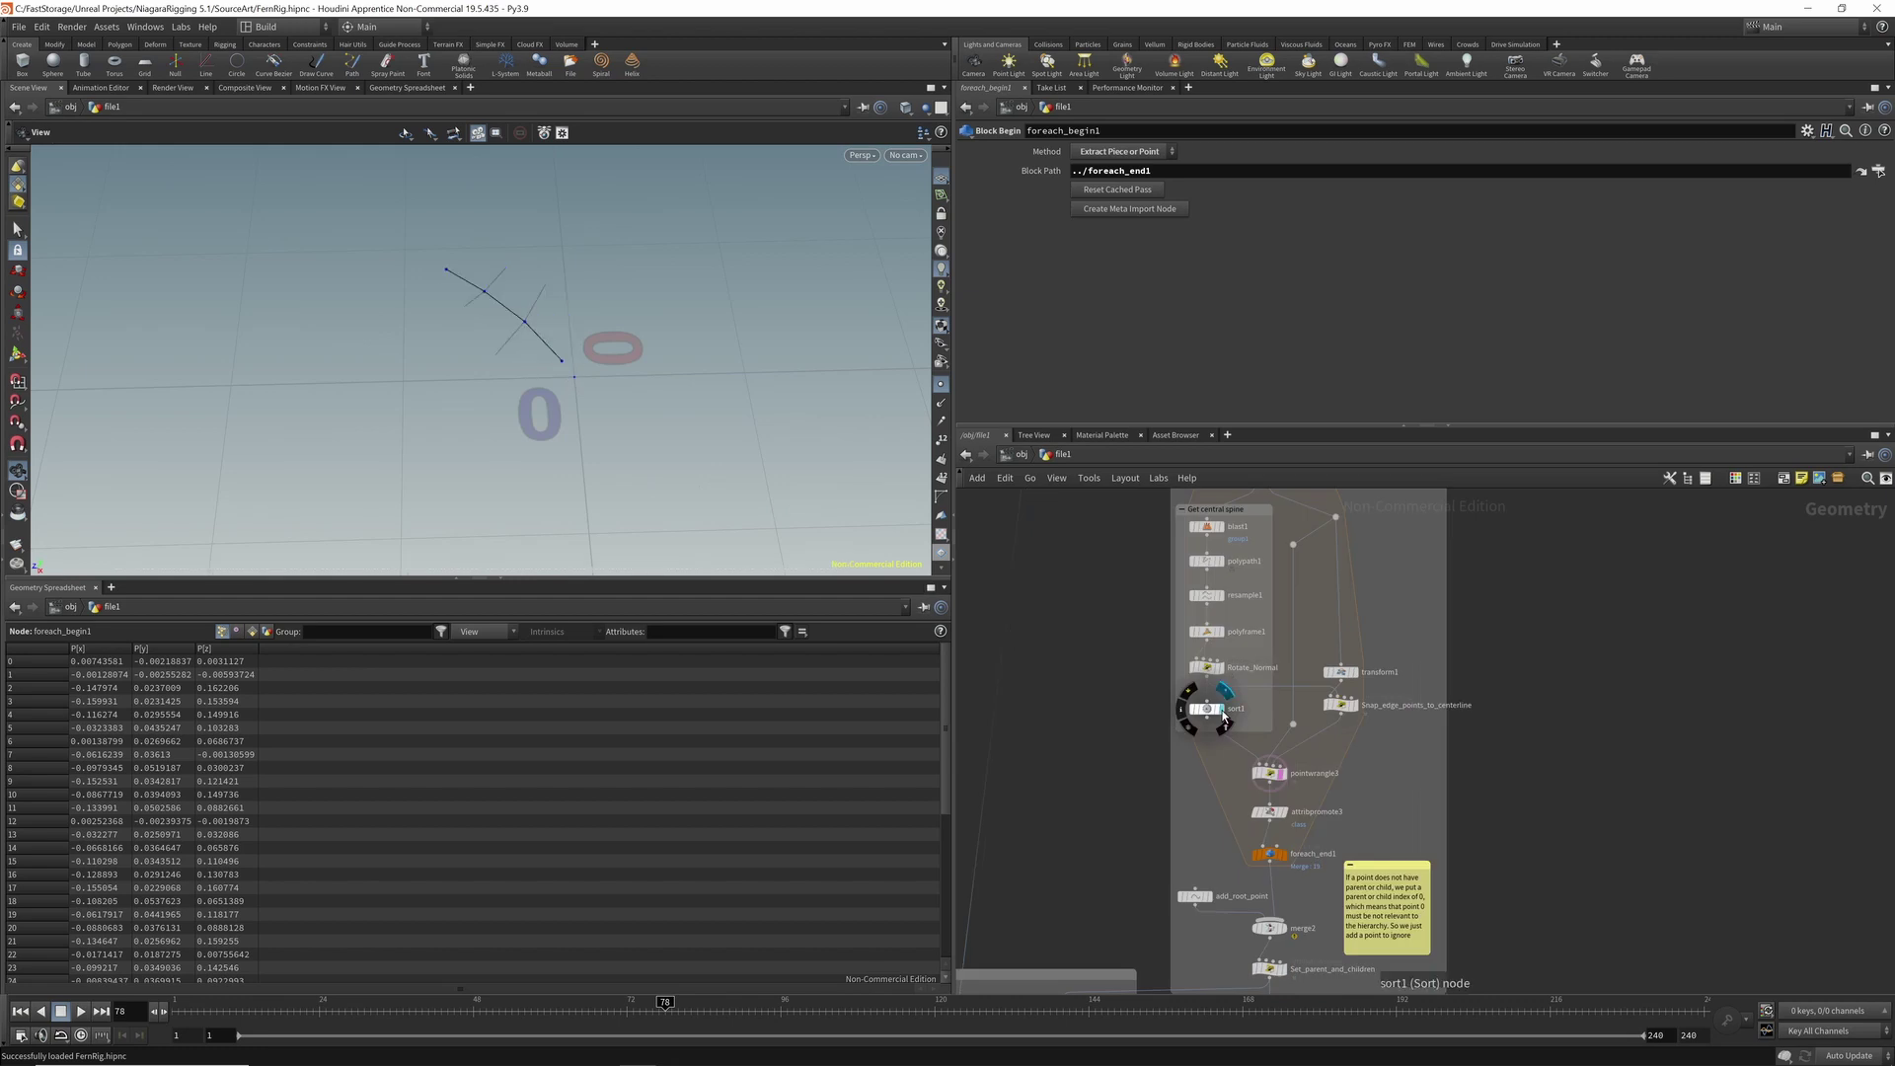
left_click(1288, 780)
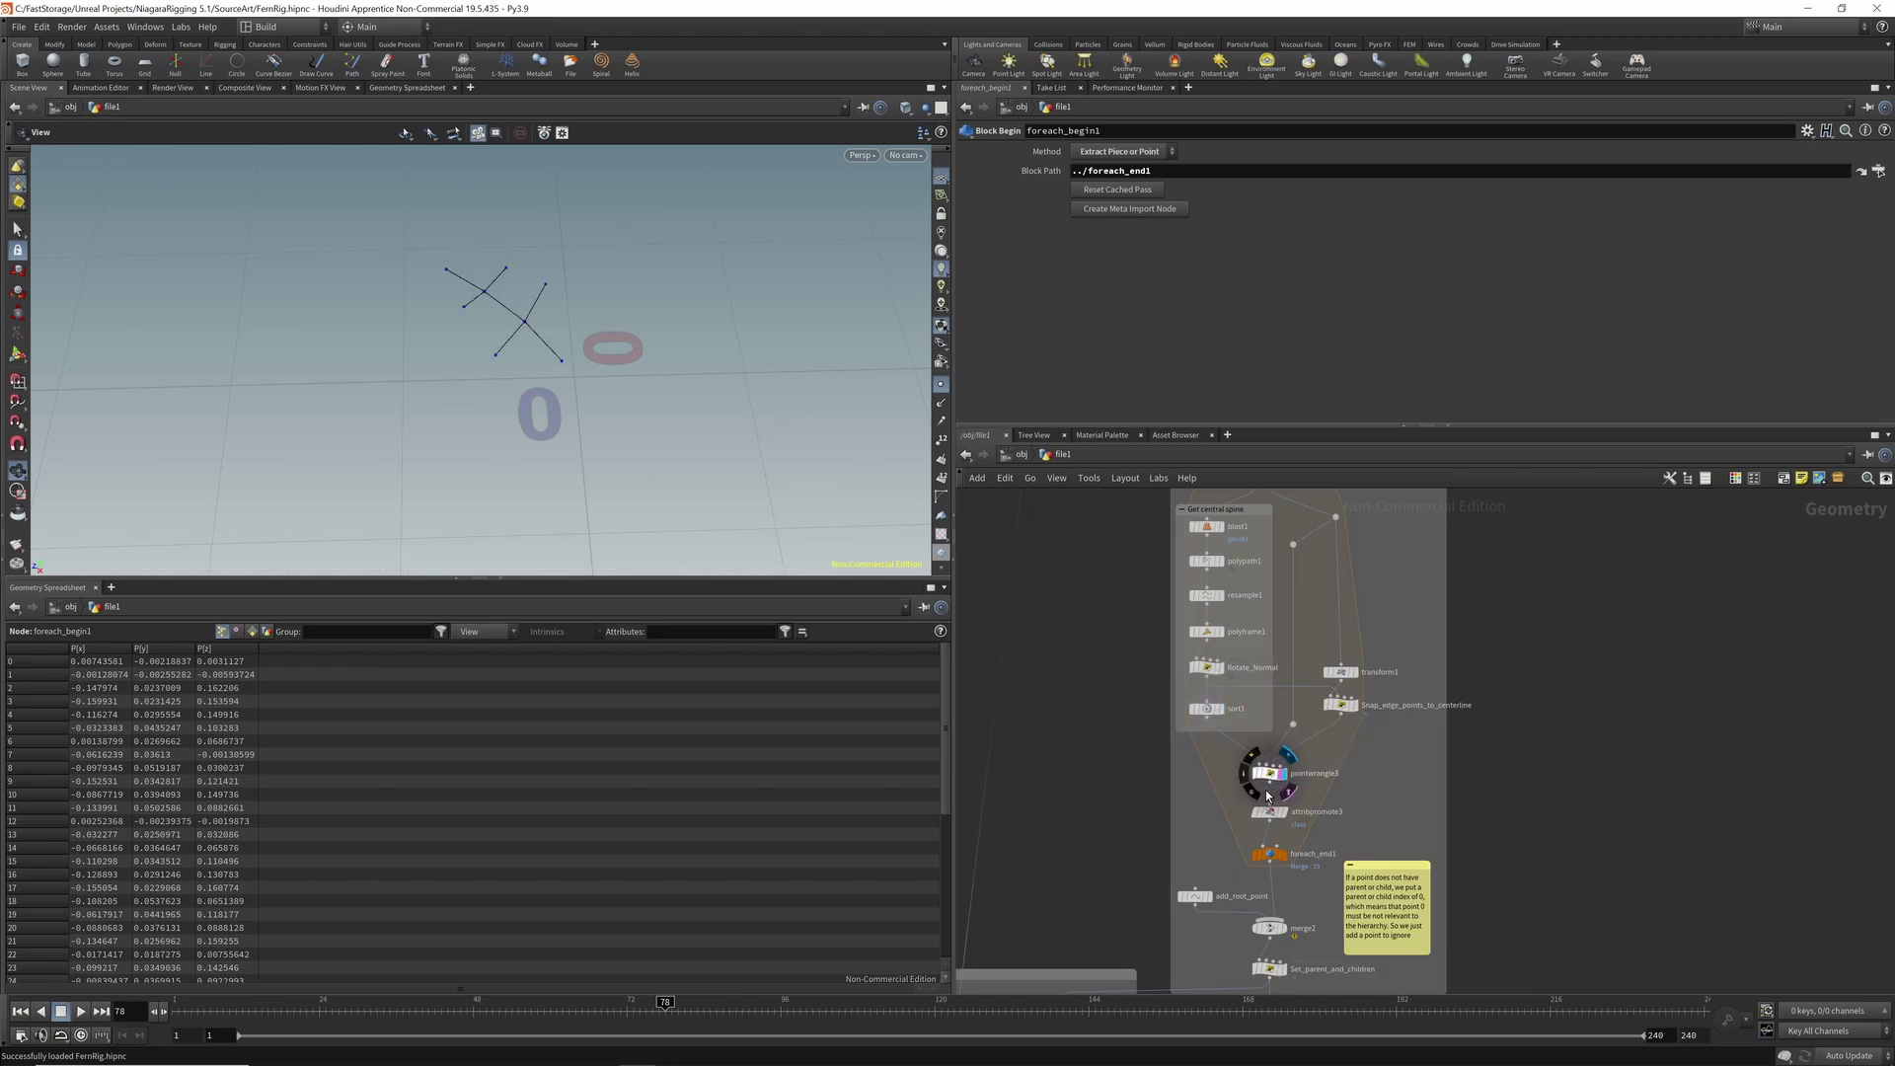
middle_click_drag(1299, 972, 1311, 829)
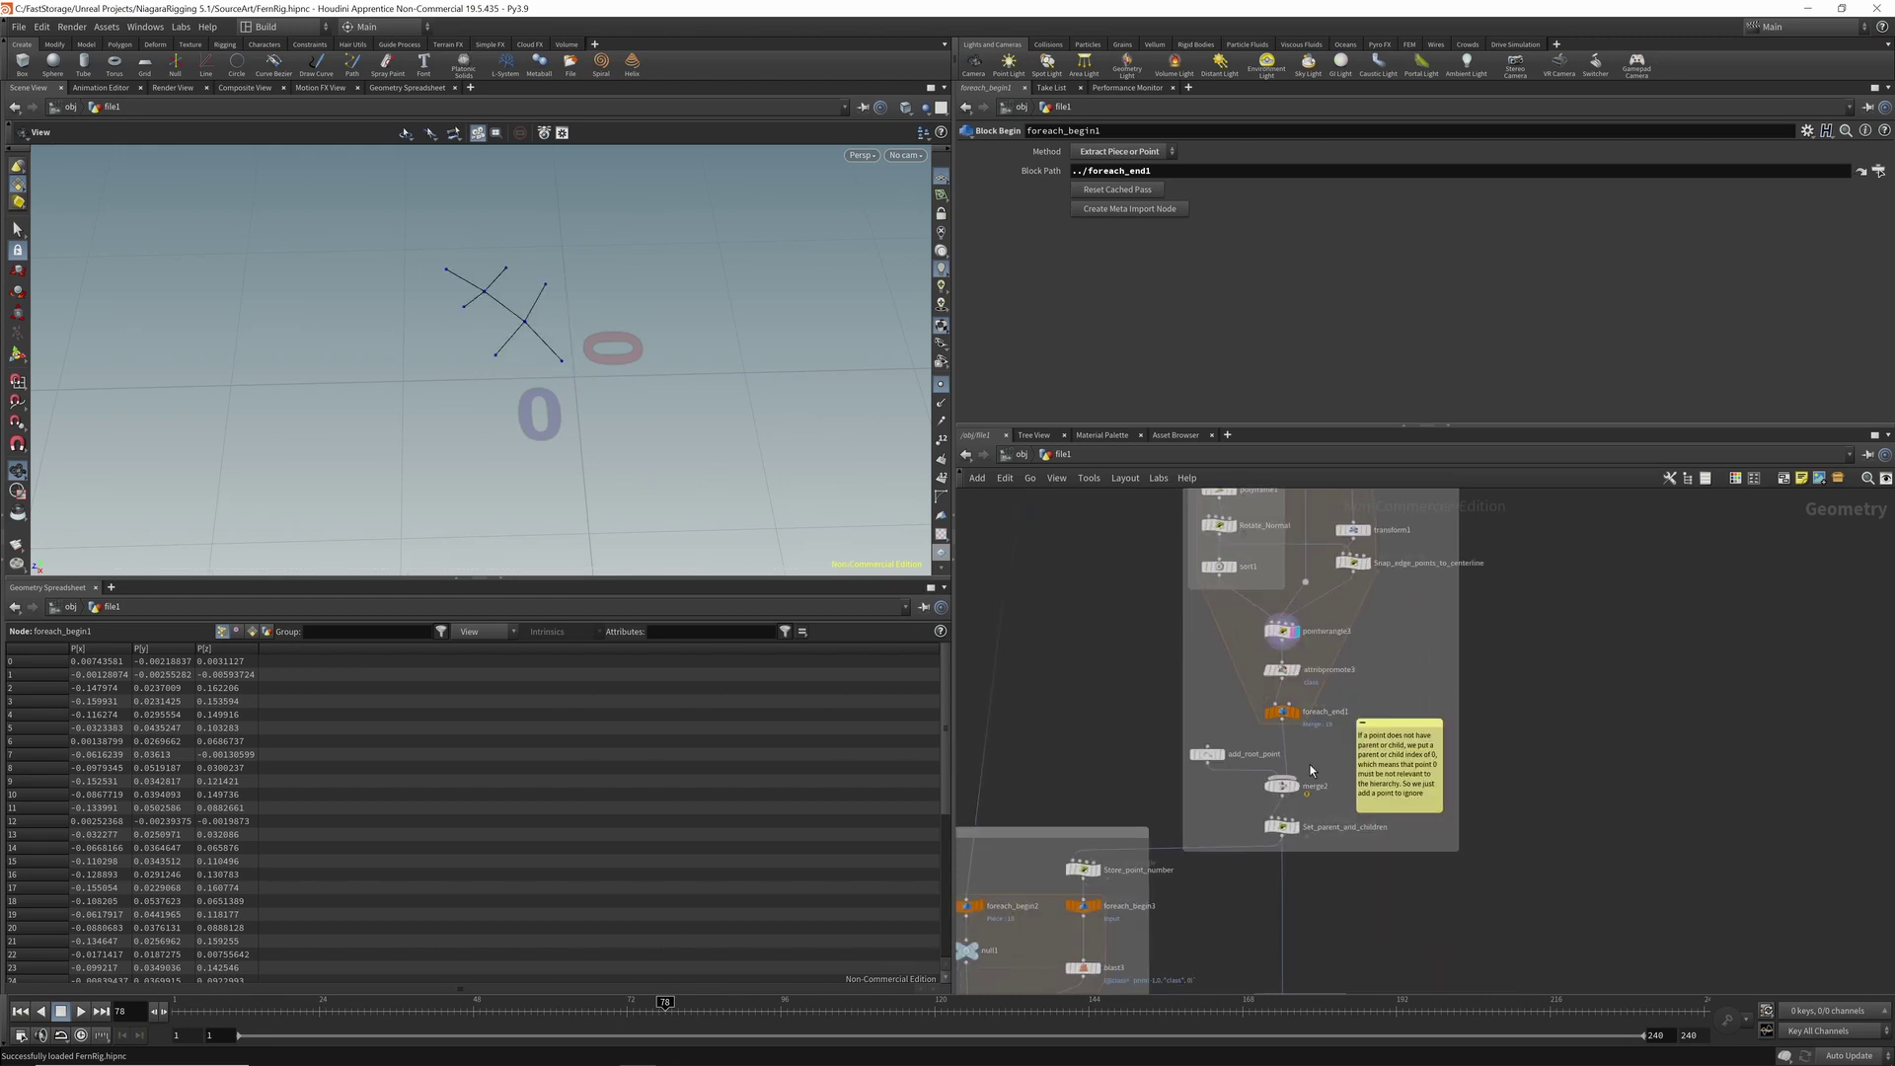
left_click(1296, 830)
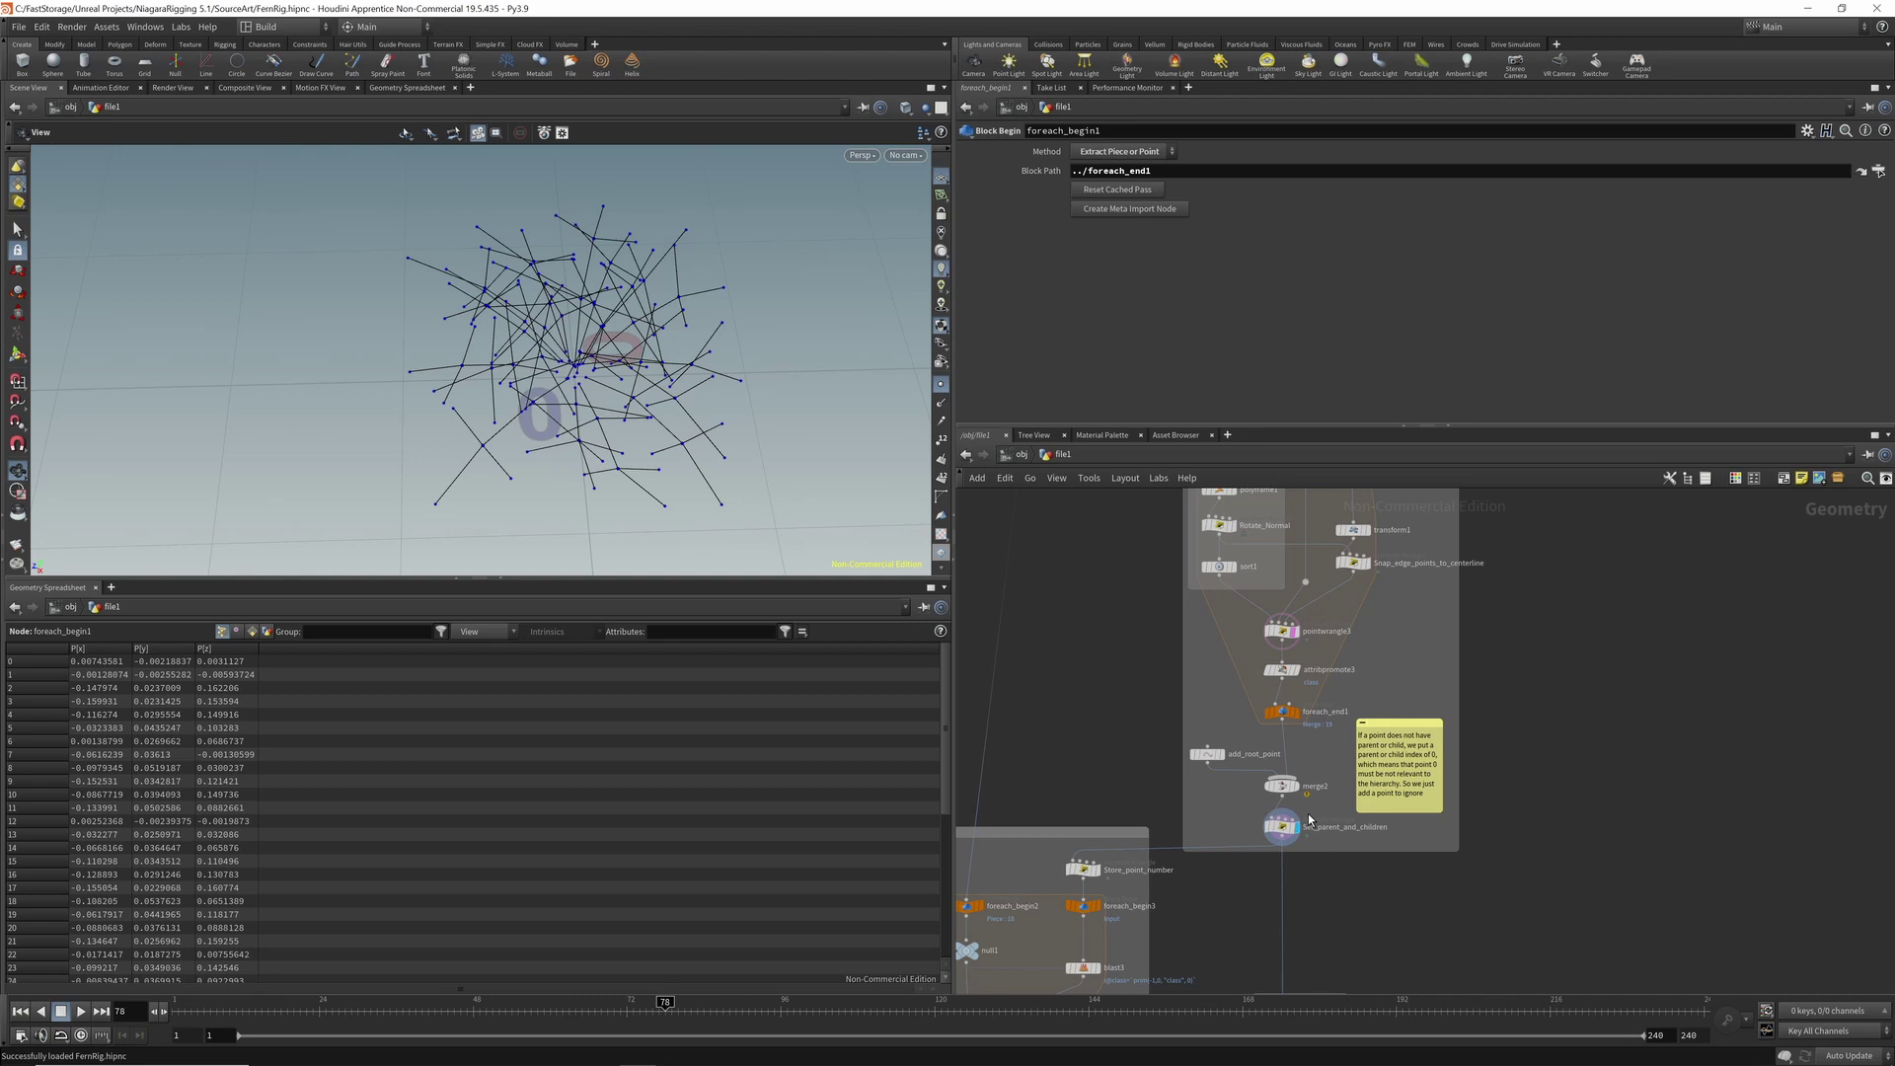
- Display the skinned mesh at the foreach_end2 node and examine the niagara1 skeleton export node's settings
middle_click_drag(1261, 933, 1474, 644)
left_click(1214, 851)
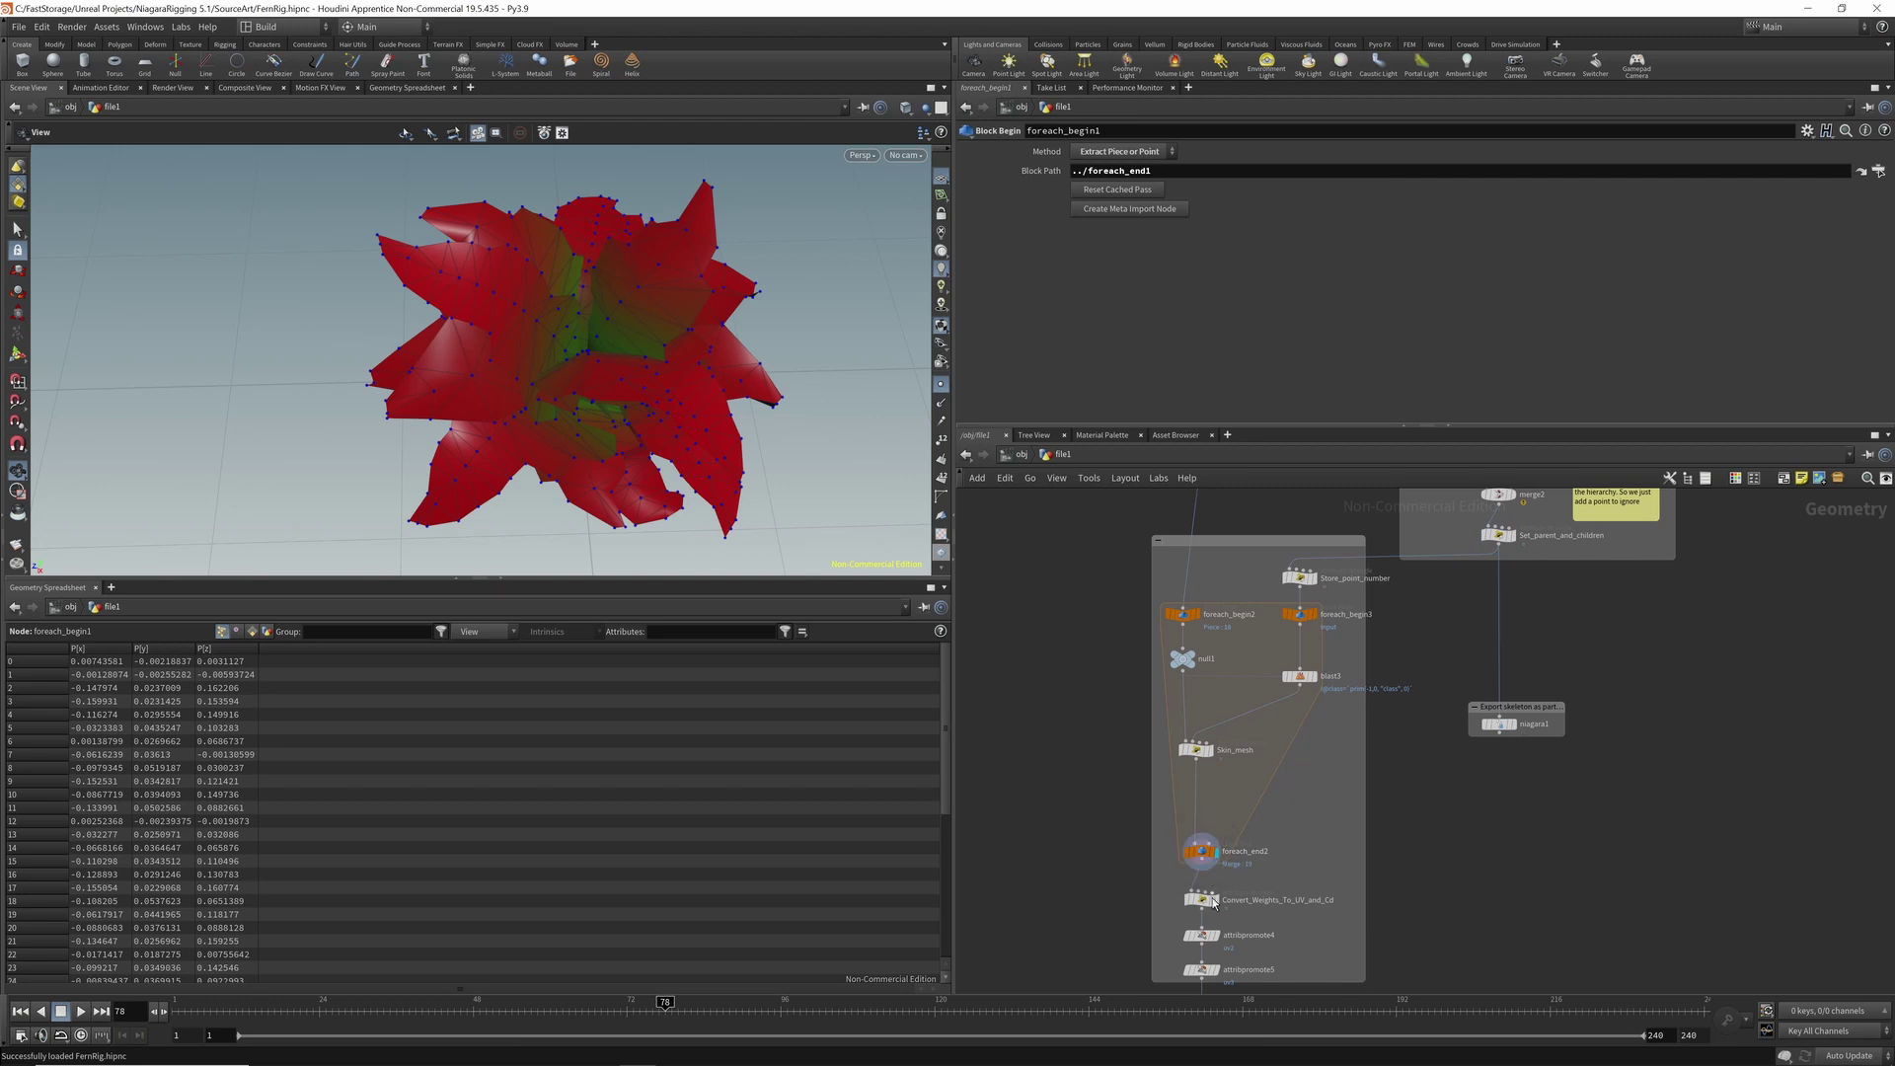
middle_click_drag(1450, 868, 1276, 999)
left_click(1328, 859)
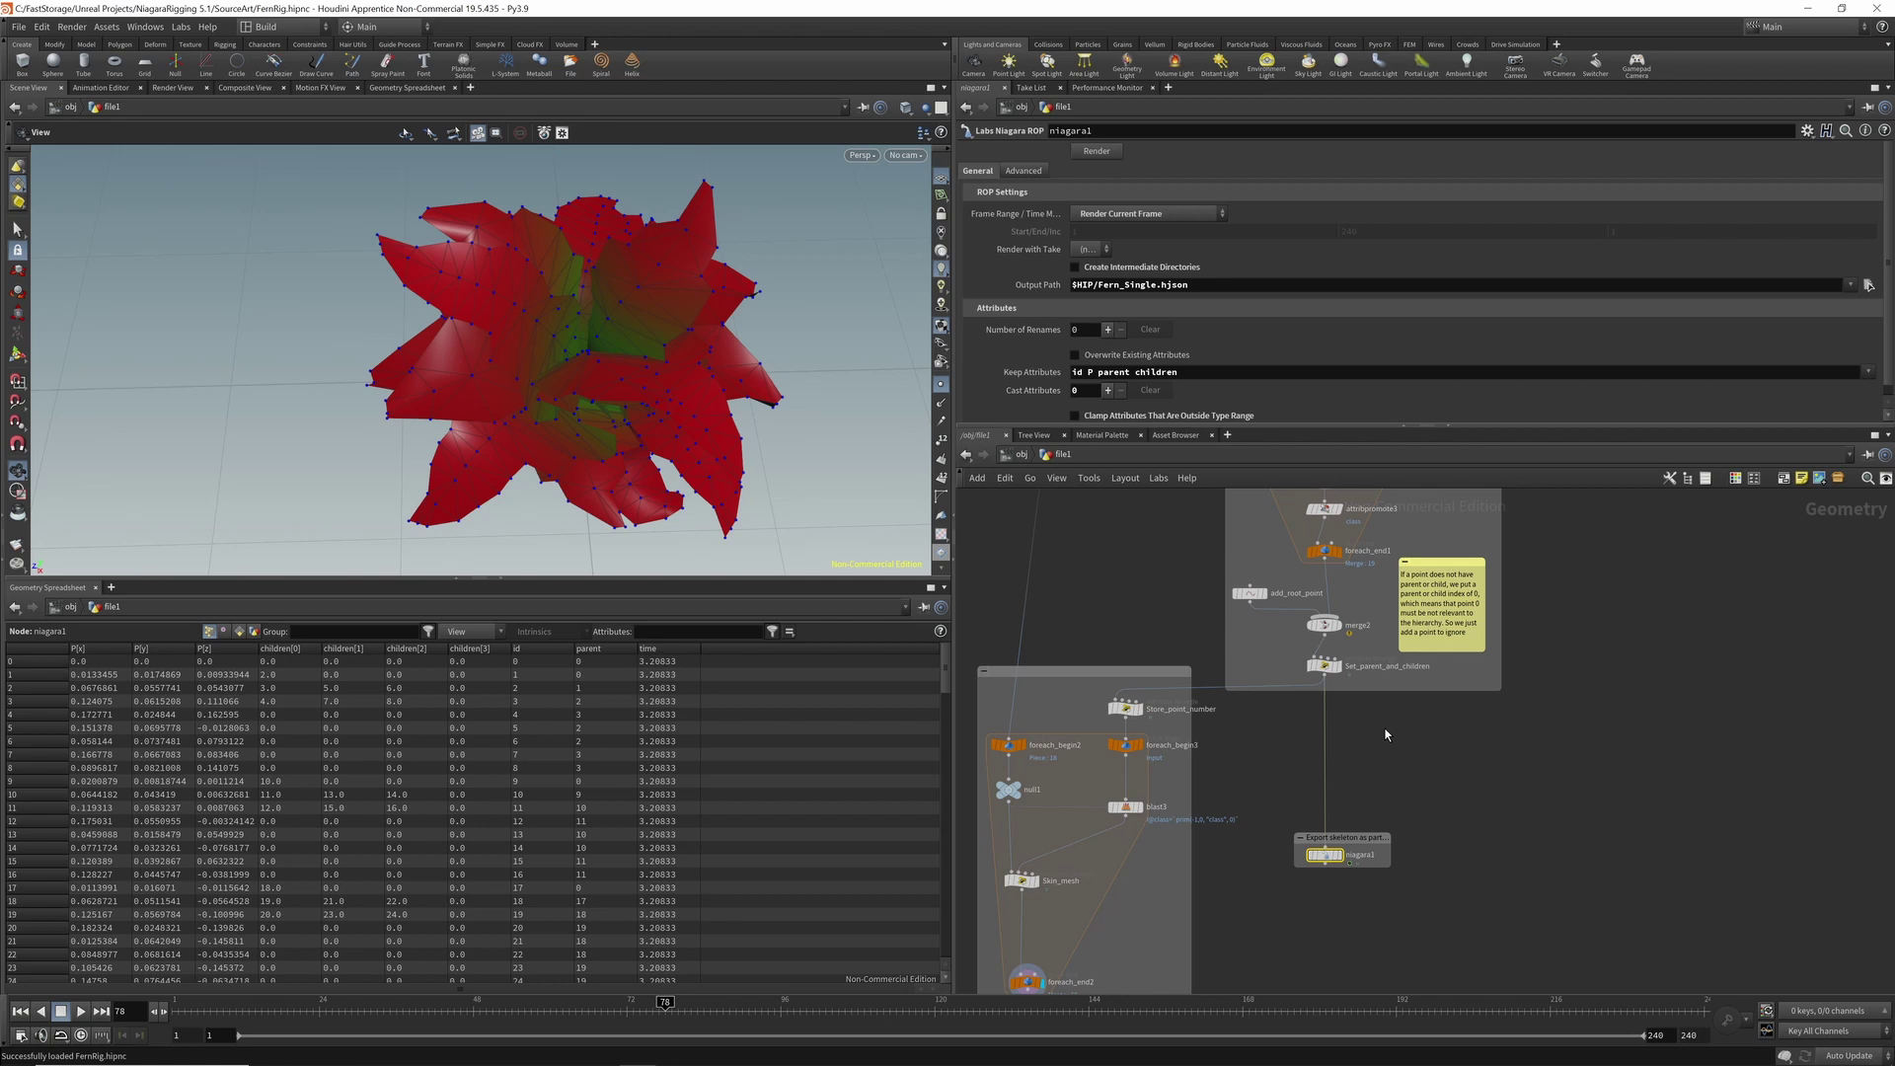
- Display the last attribute promote node and examine the UV weight and color index code in Convert_Weights_To_UV_and_Cd
middle_click_drag(1235, 837, 1330, 650)
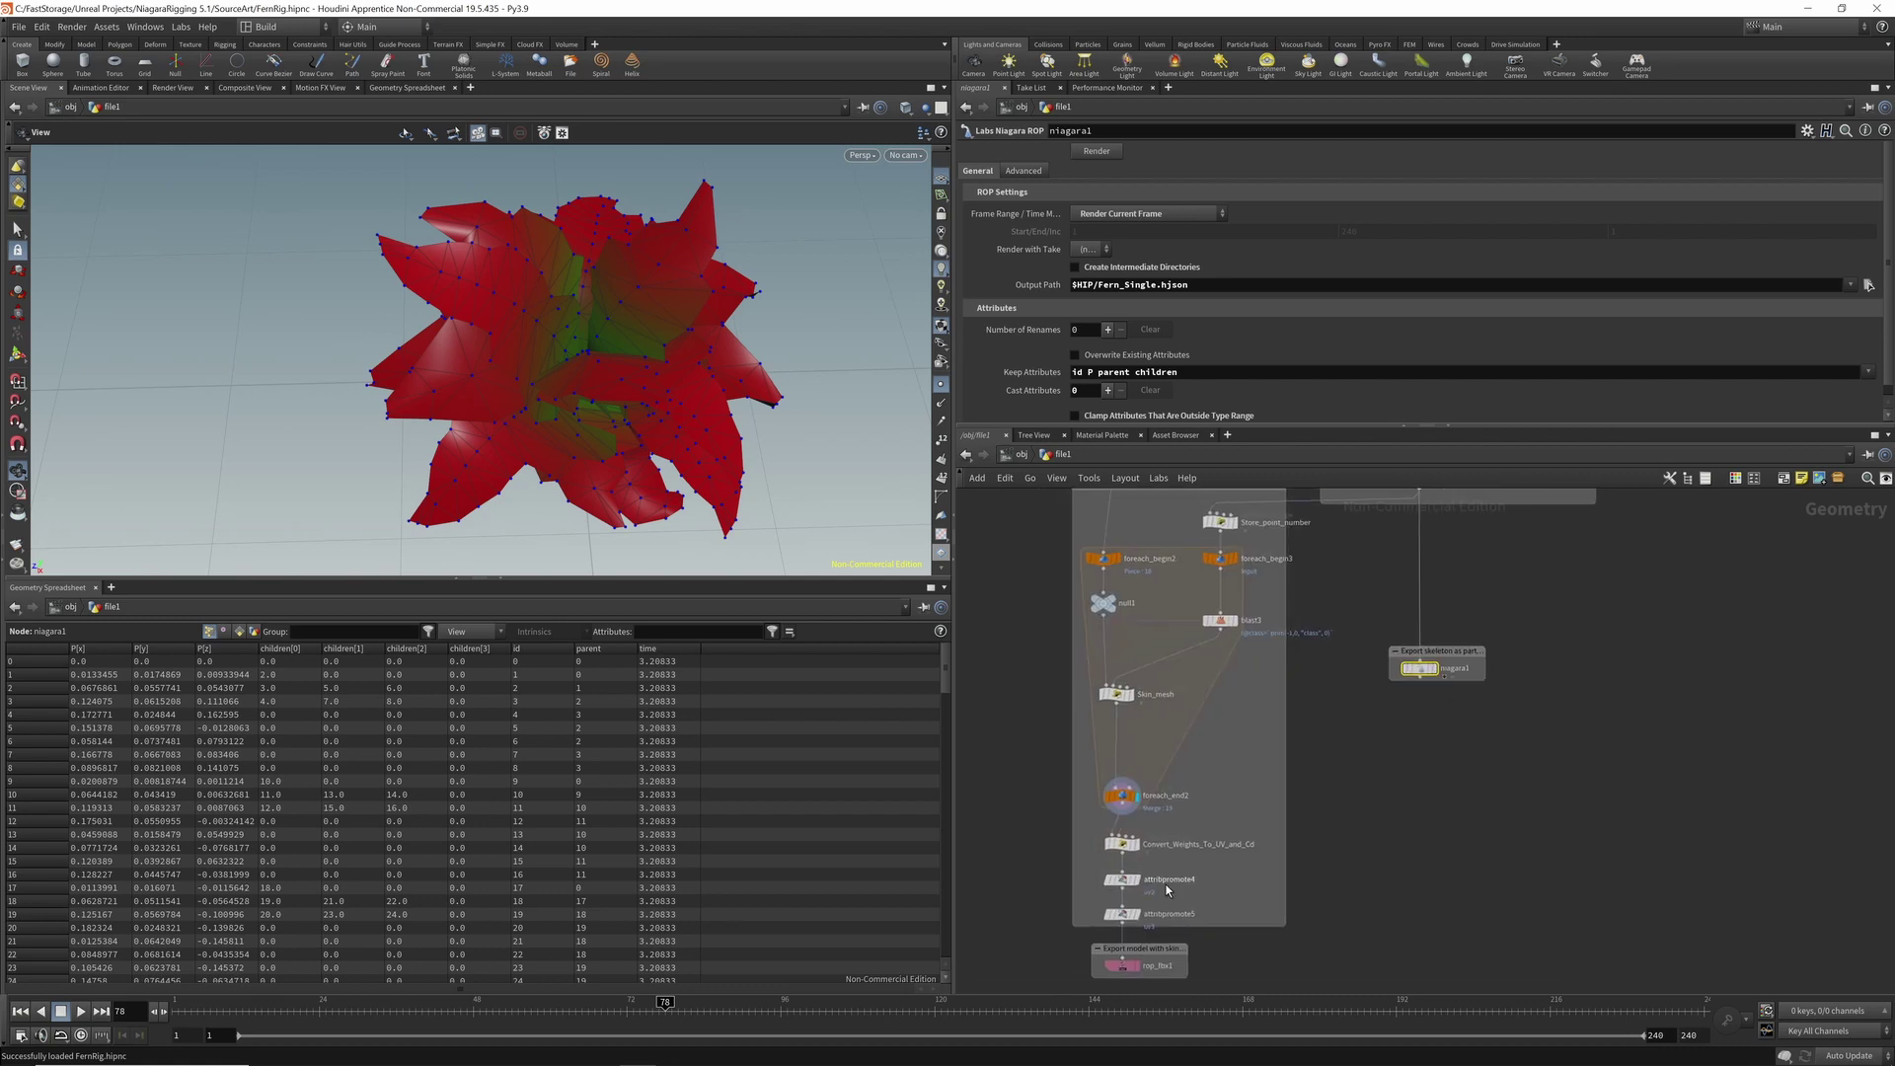
left_click(1138, 915)
left_click(1124, 850)
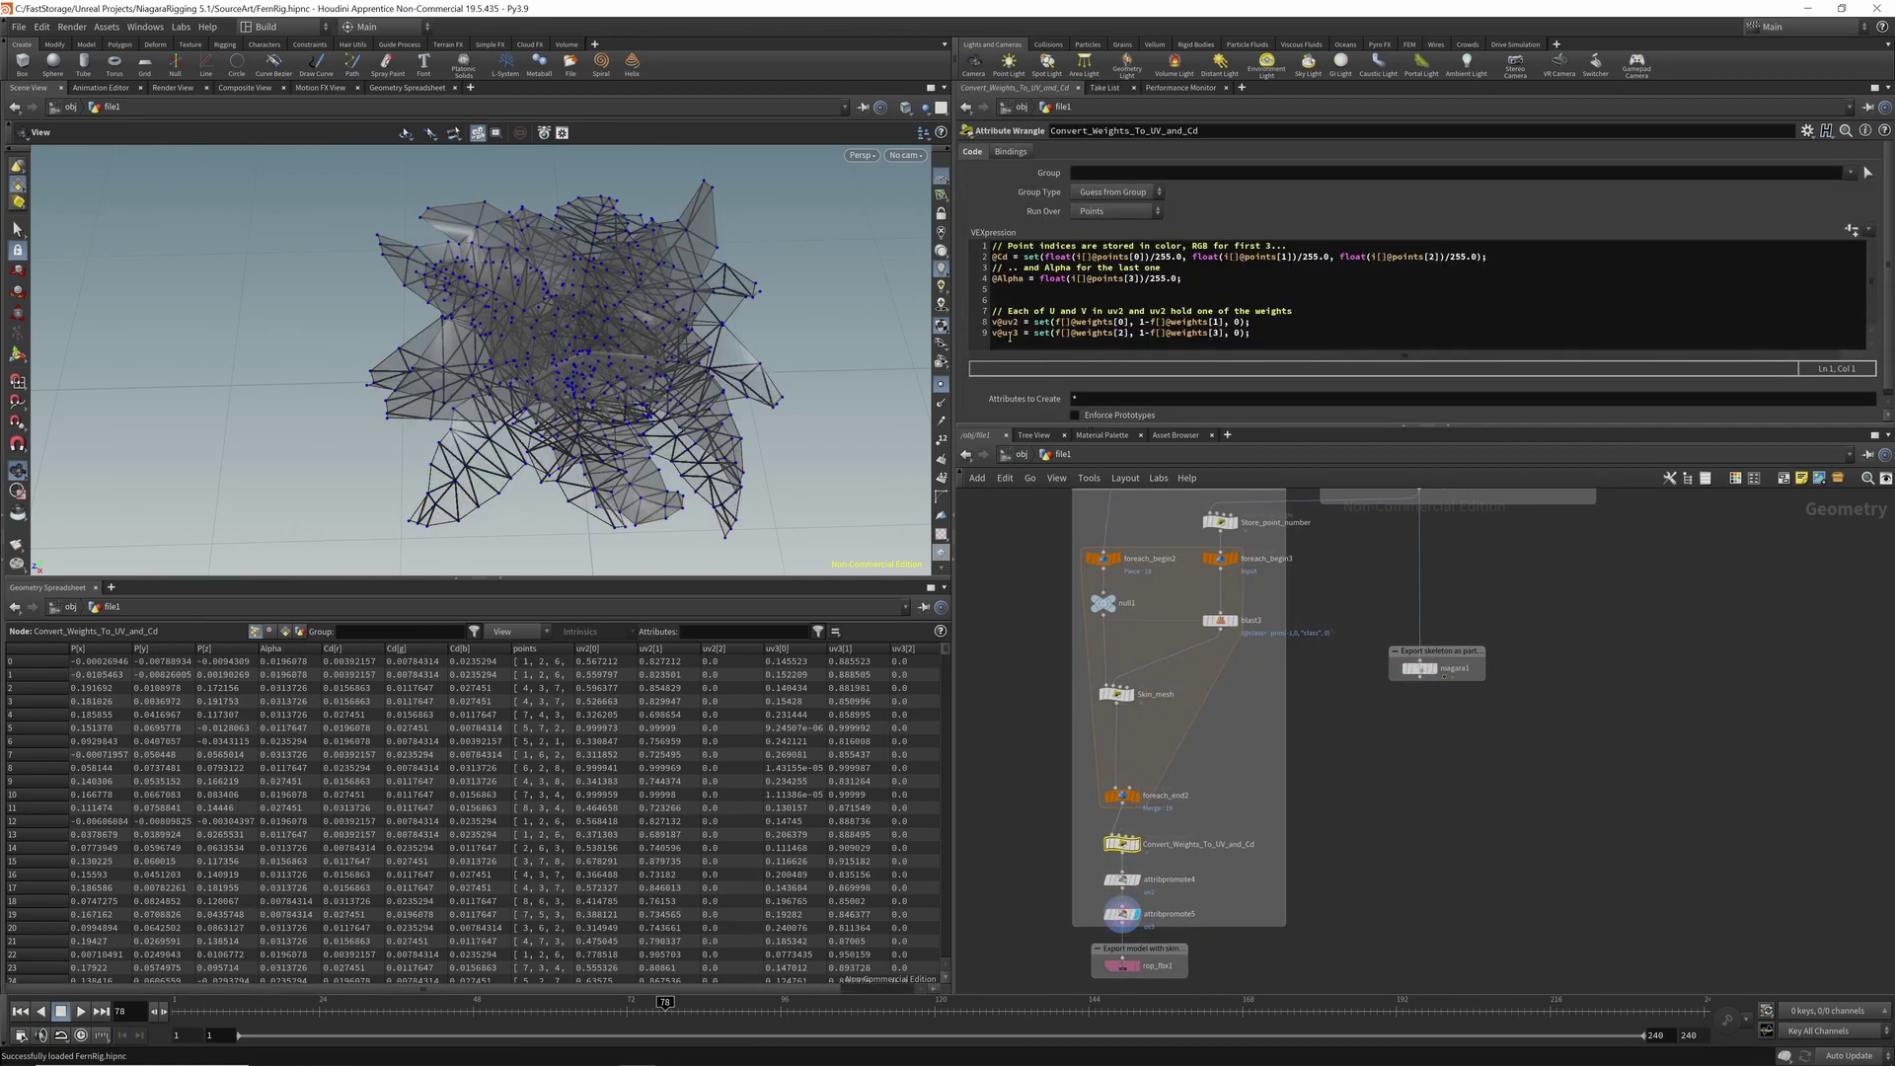
left_click_drag(992, 322, 1263, 337)
left_click_drag(1181, 278, 974, 238)
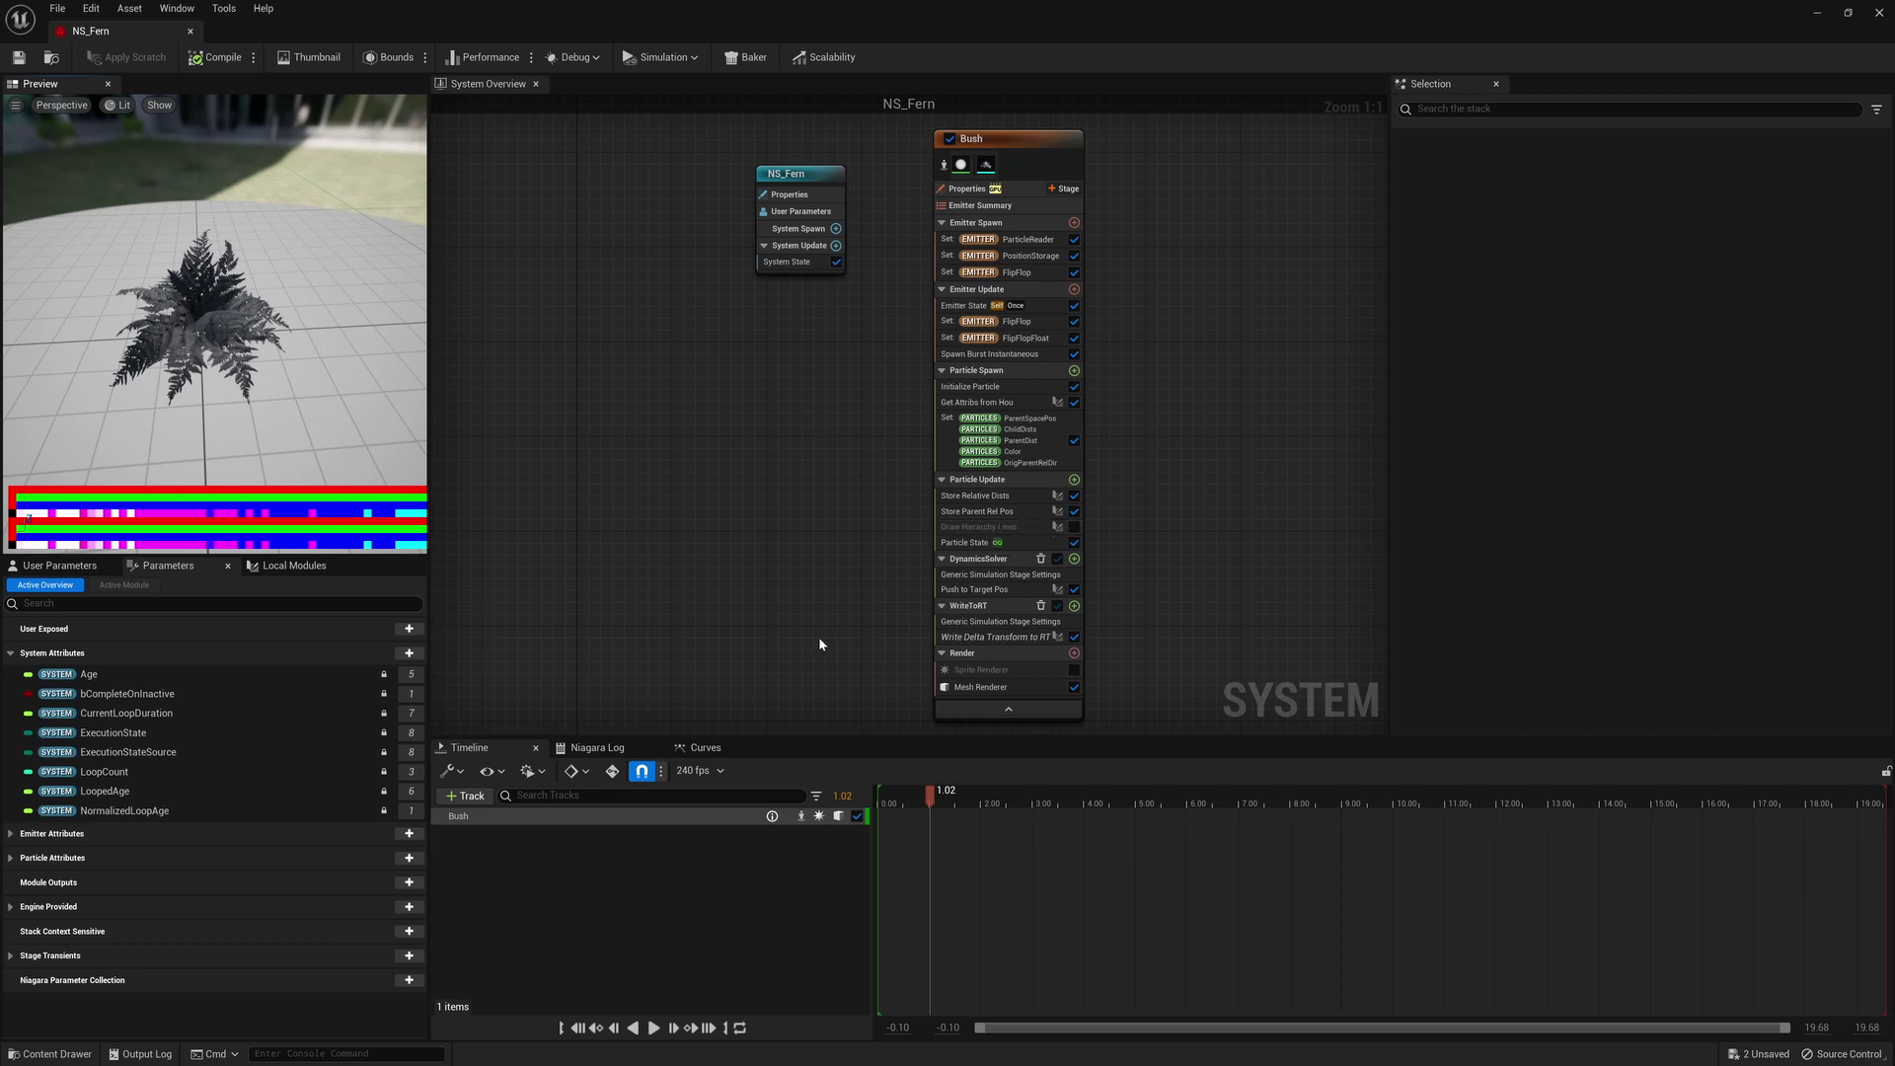
- In Unreal's NS_Fern system, examine the Get Attribs from Hou module and open its HPC_Fern point cache asset
left_click(992, 404)
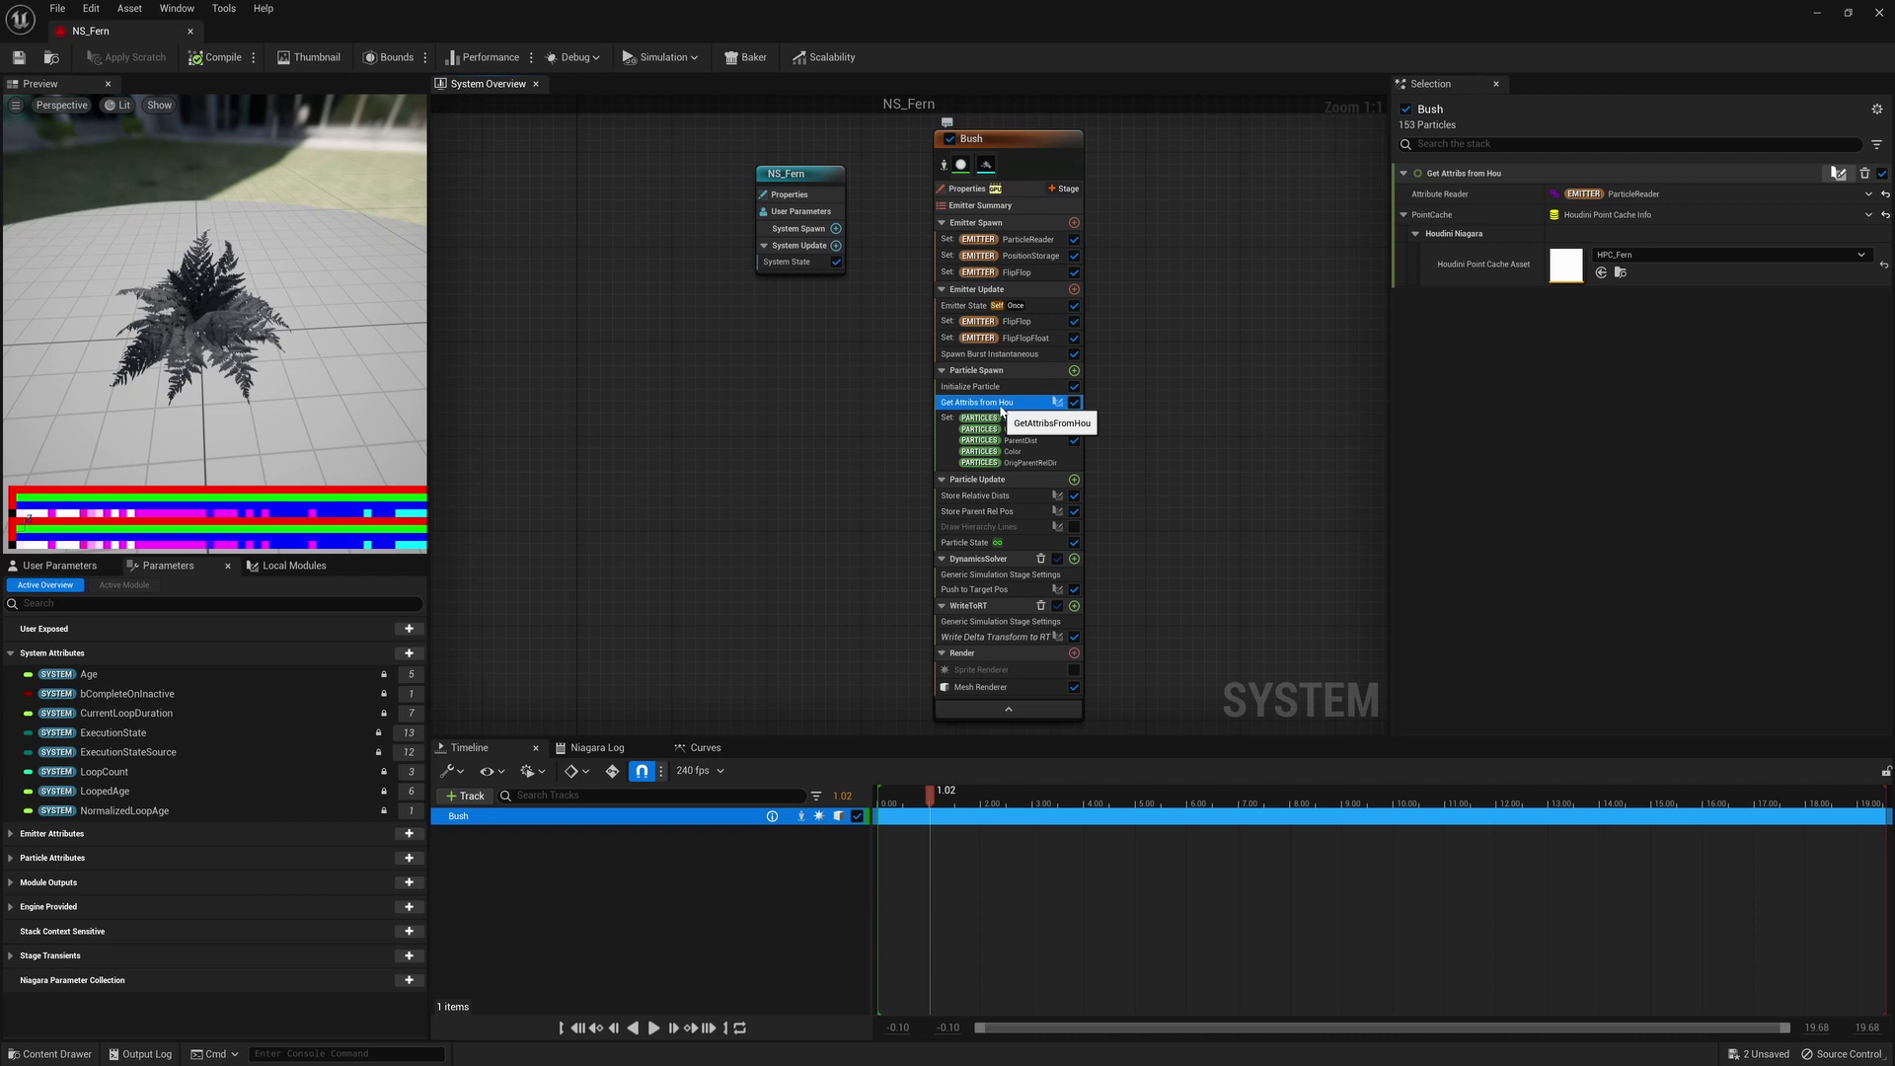
left_click_drag(1022, 24, 1359, 109)
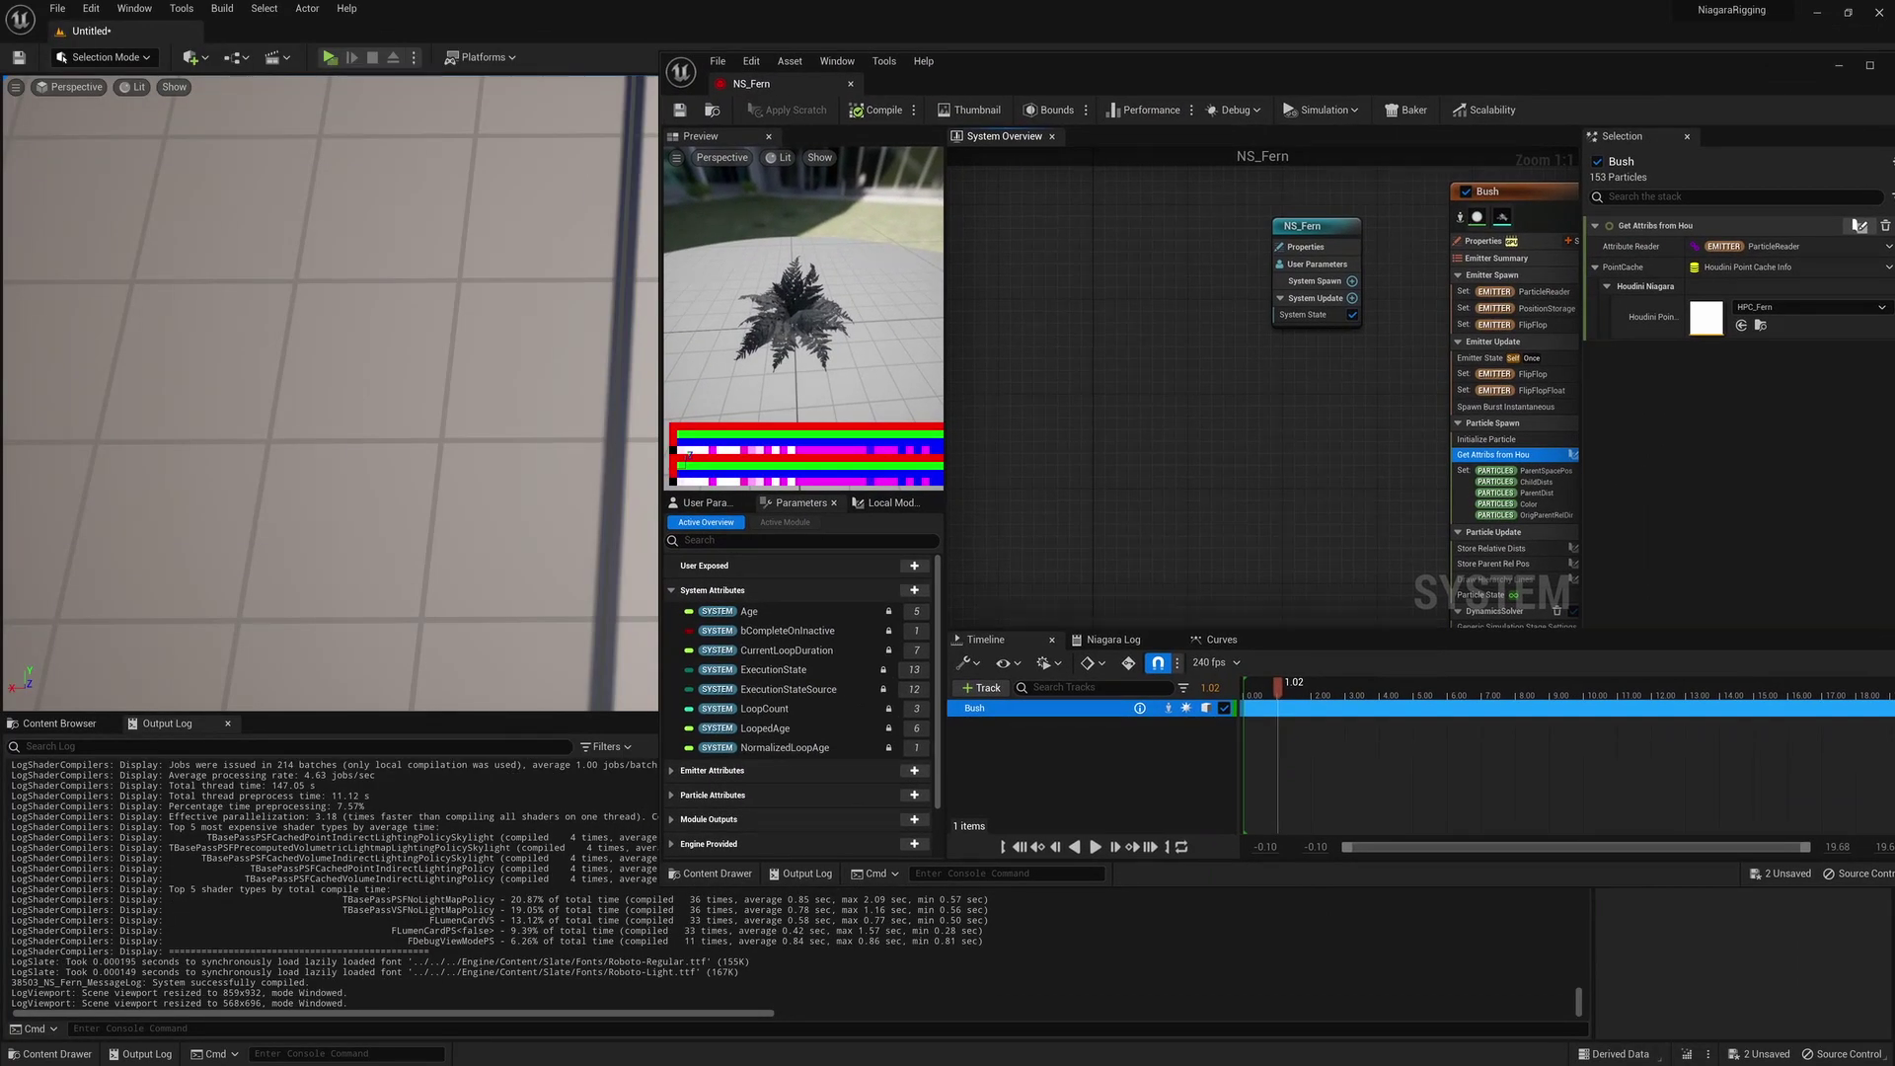
left_click(51, 1054)
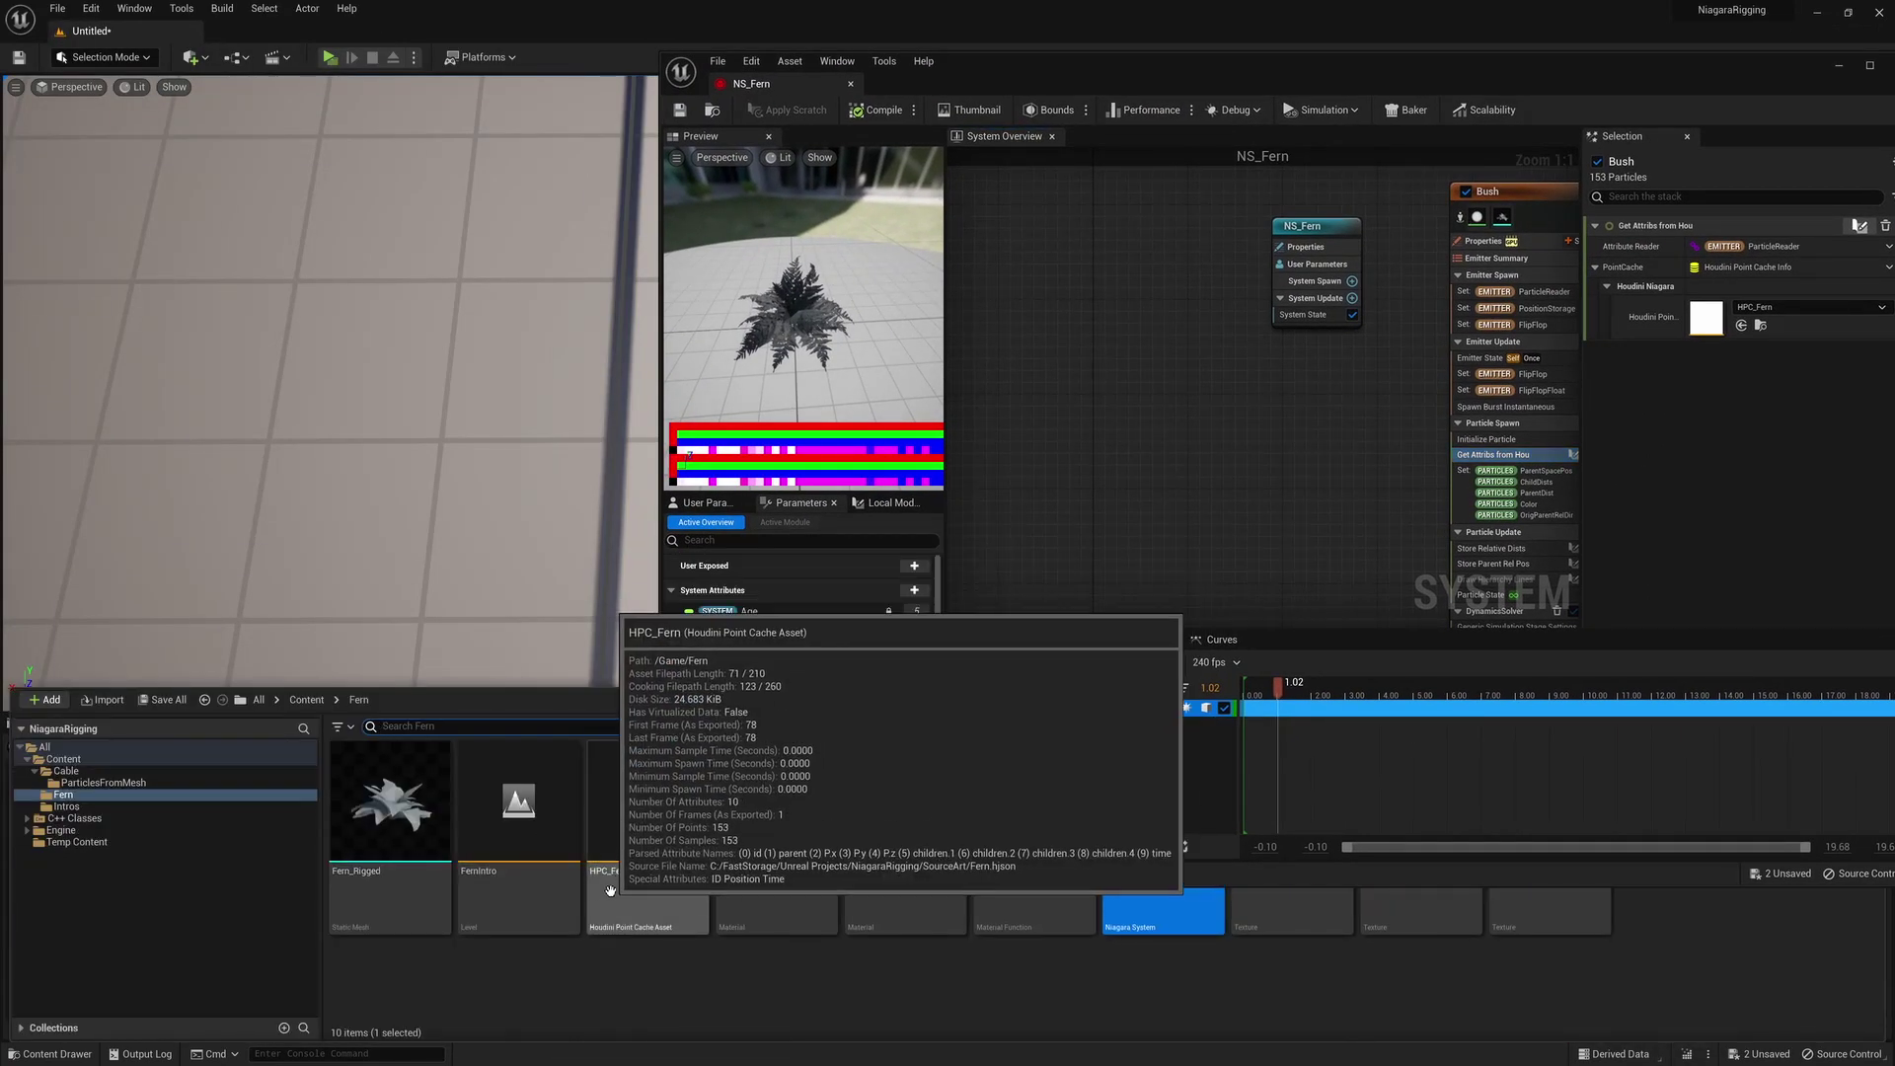
left_click(633, 835)
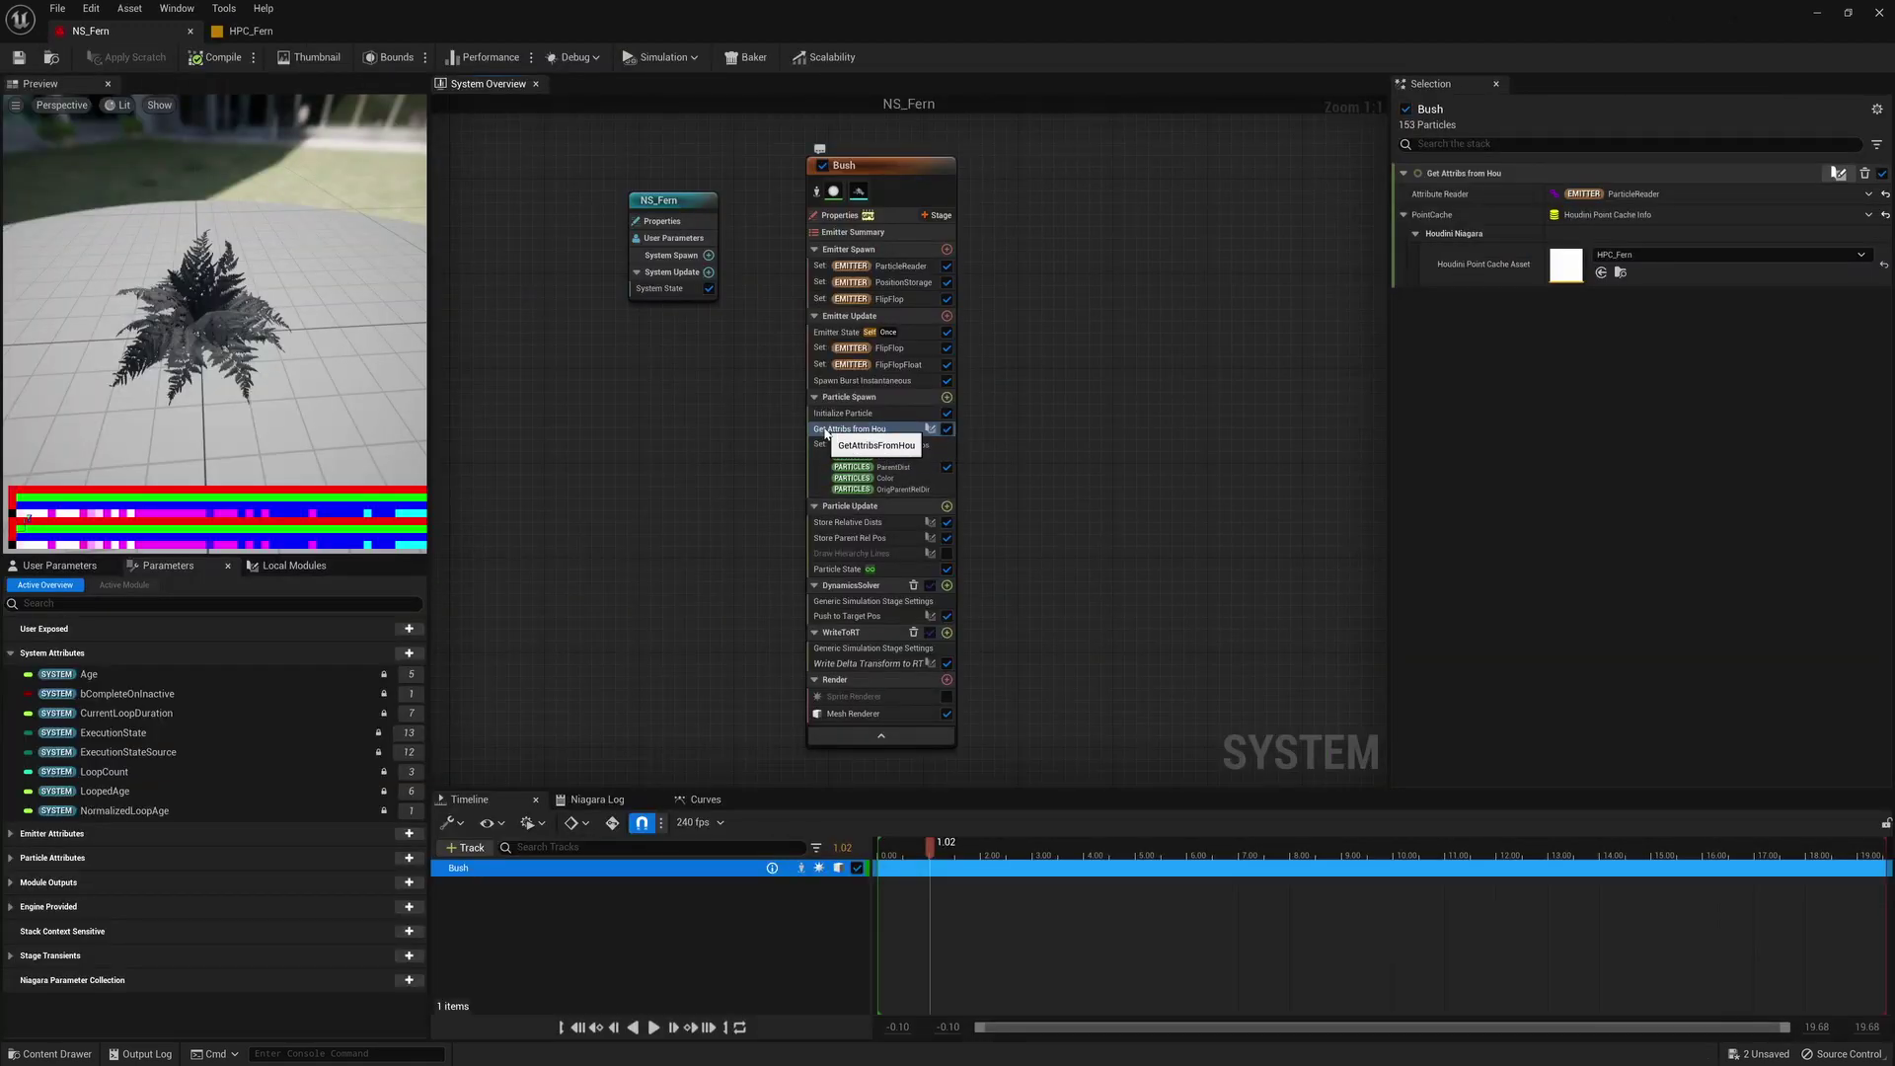
- Review the Bush emitter's Get Attribs from Hou, Store Relative Dists and Store Parent Rel Pos module inputs
left_click(828, 431)
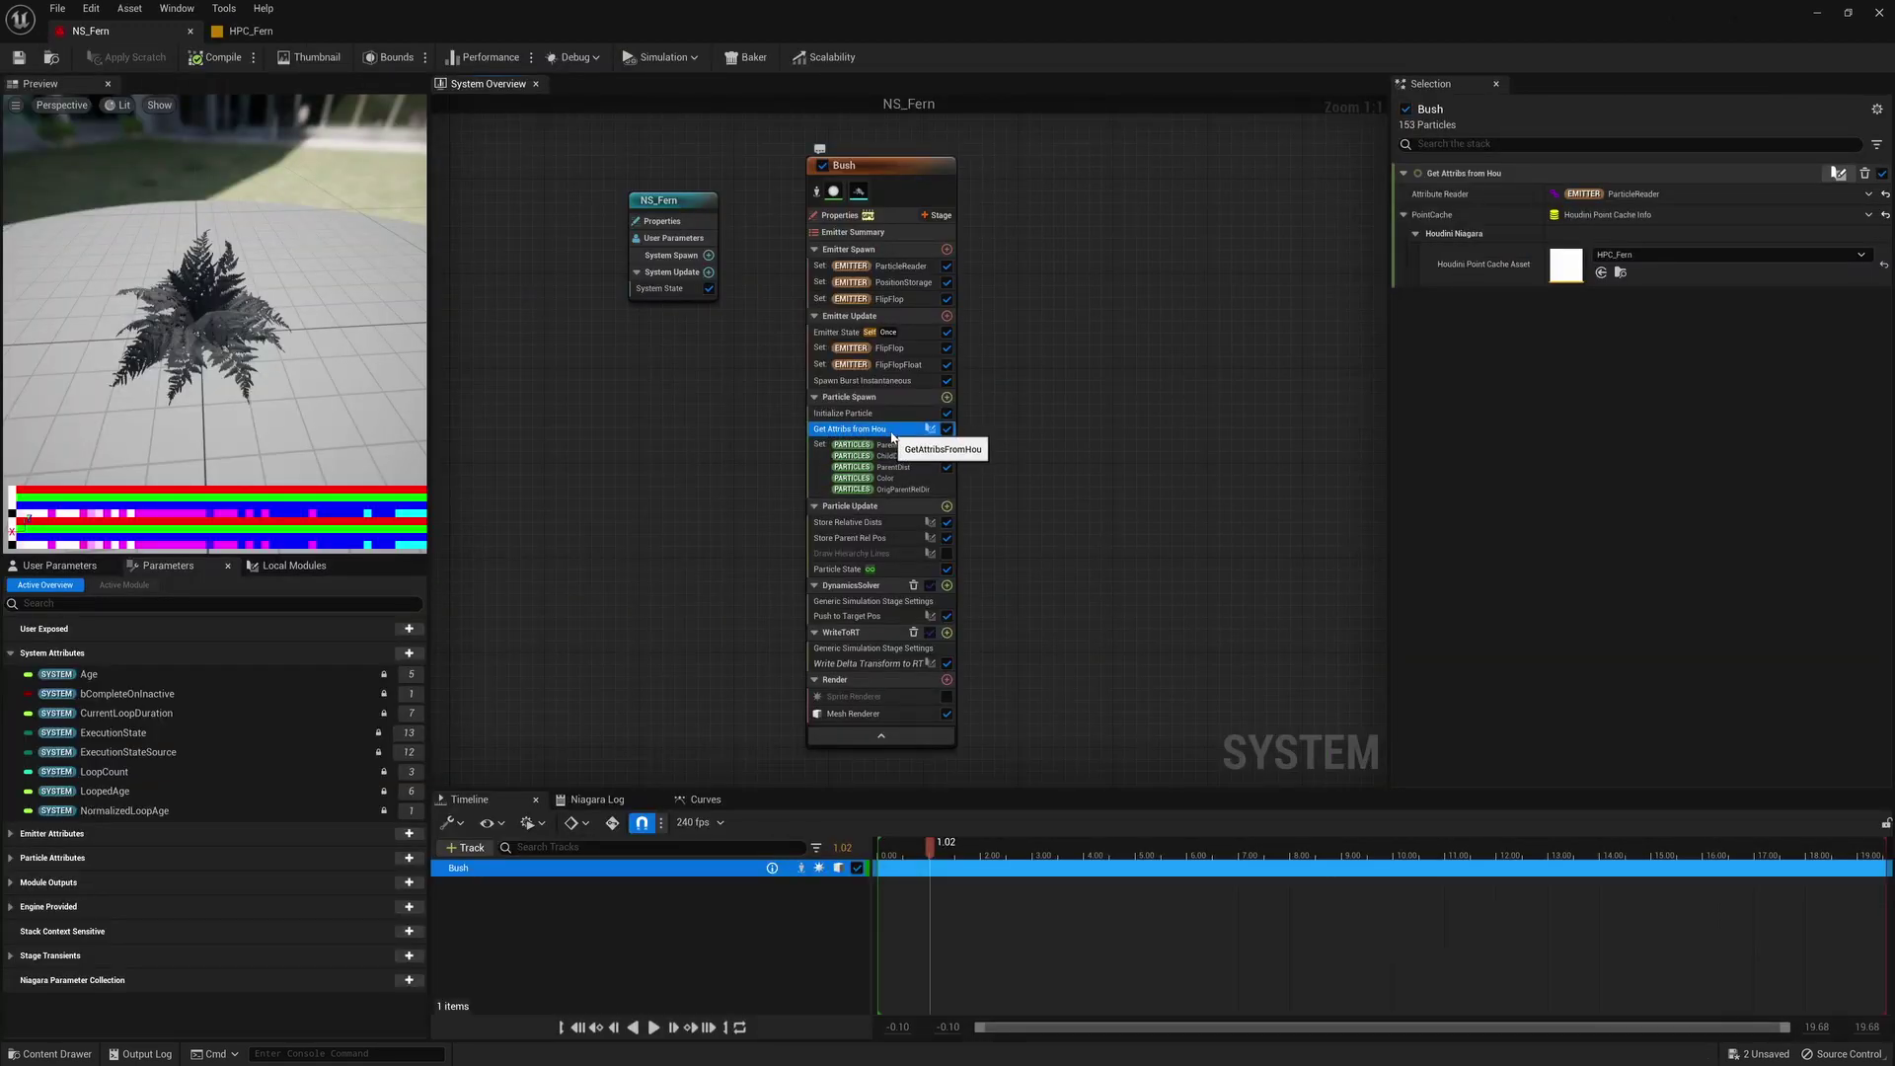
left_click(893, 524)
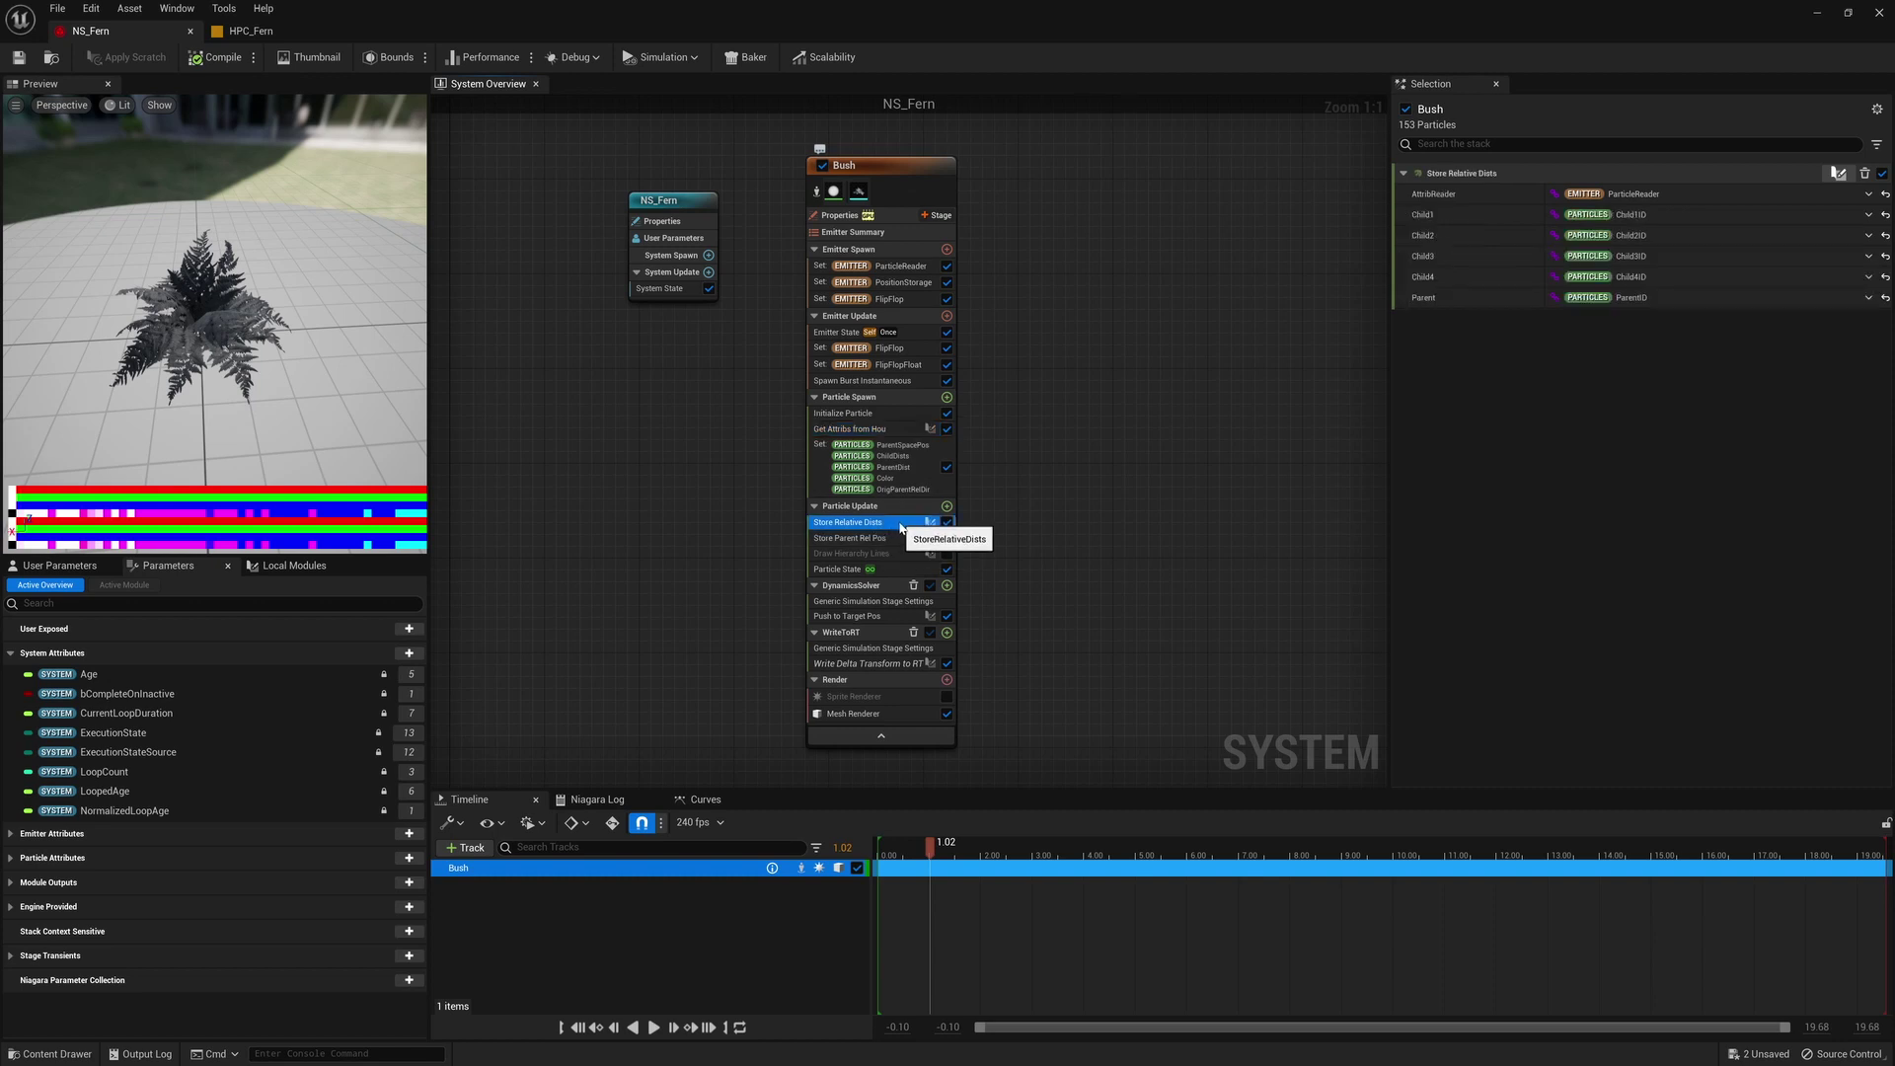
left_click(888, 538)
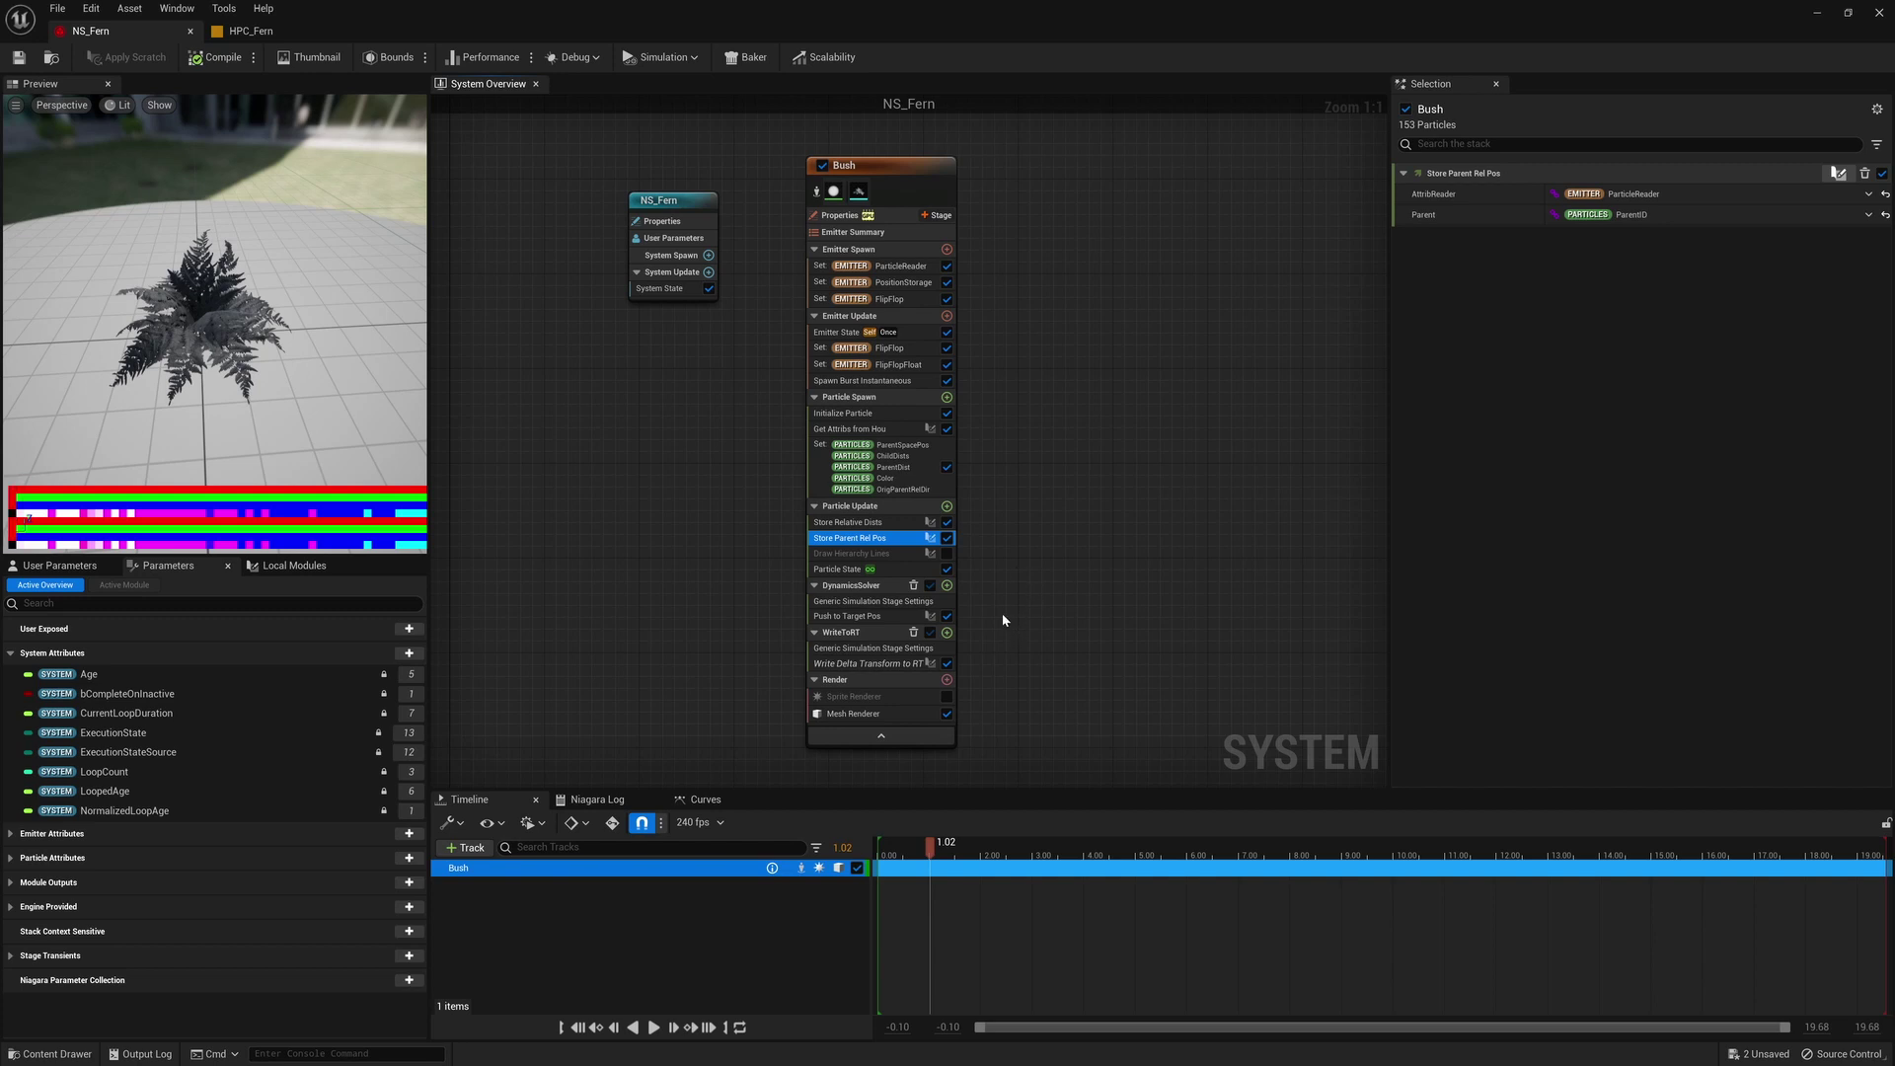
- Examine the Store Parent Rel Pos module's graph and return to the system overview to look at the DynamicsSolver stage
double_click(883, 541)
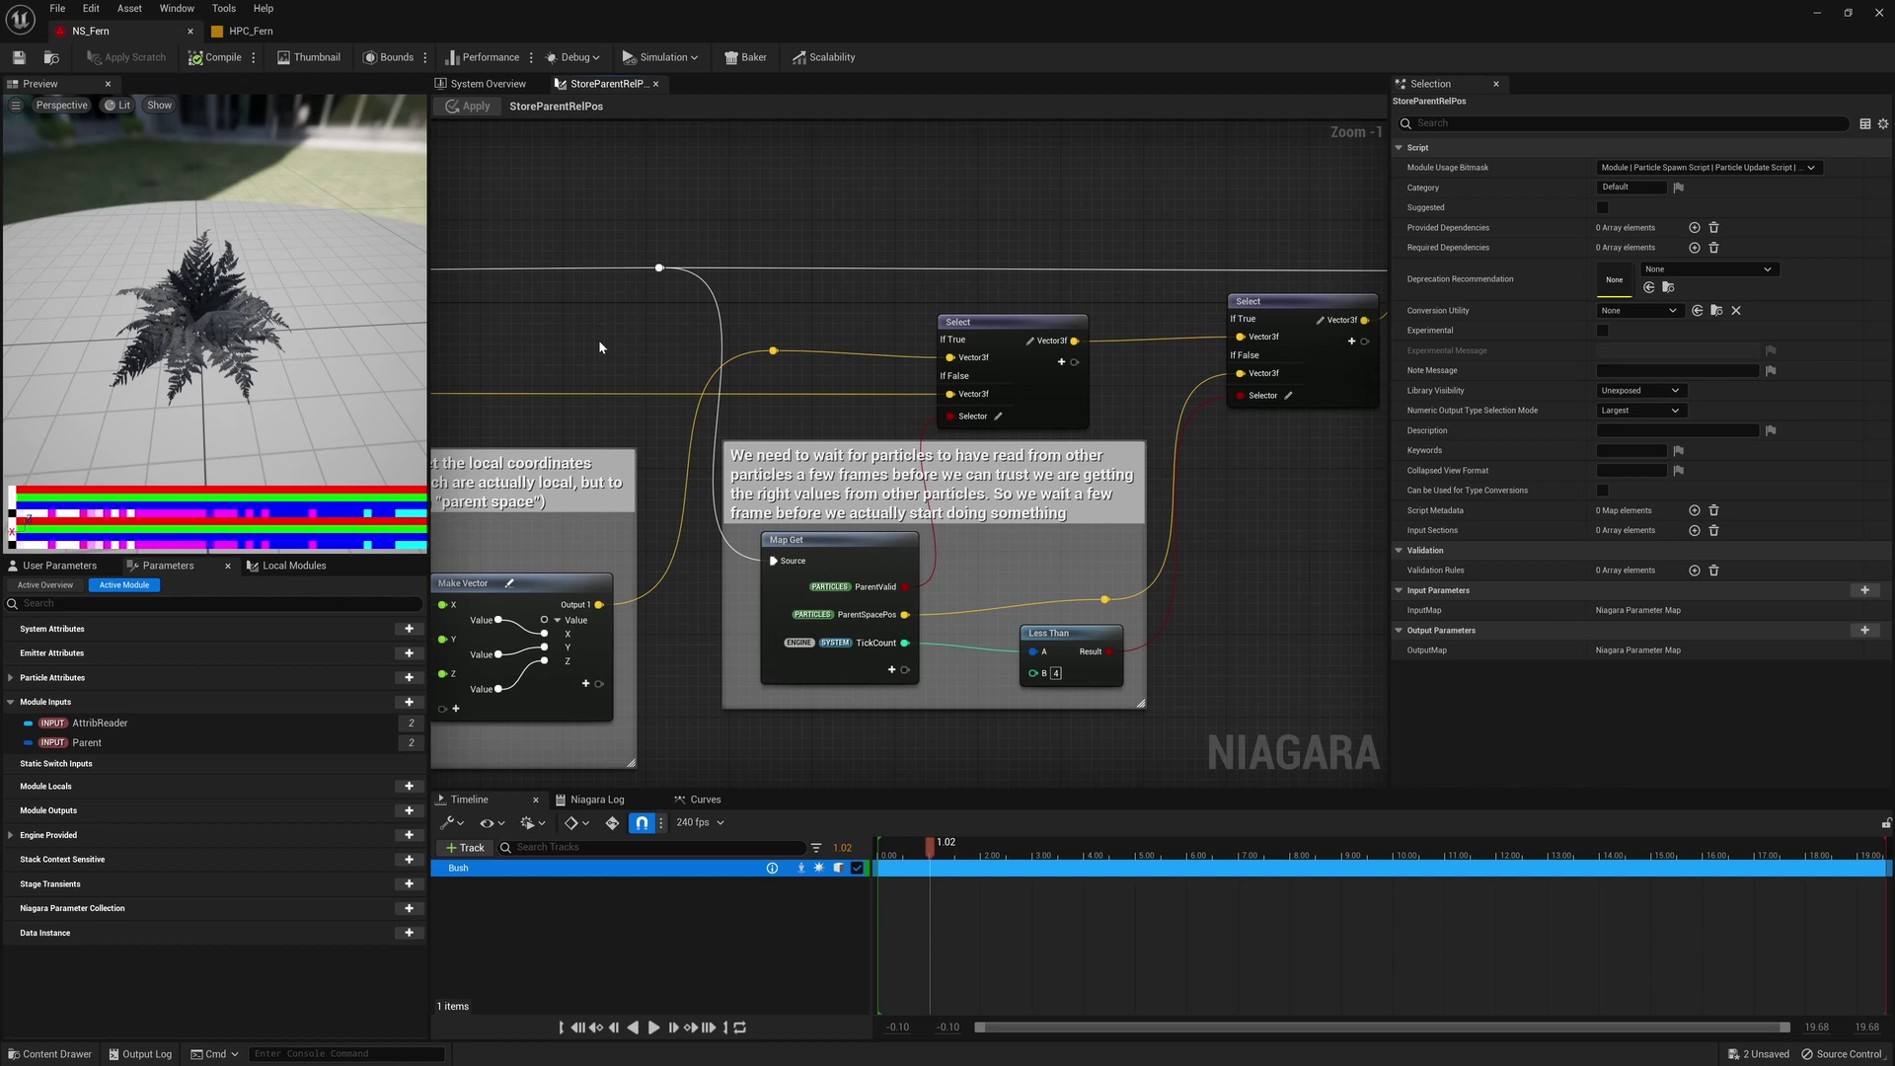
left_click(488, 84)
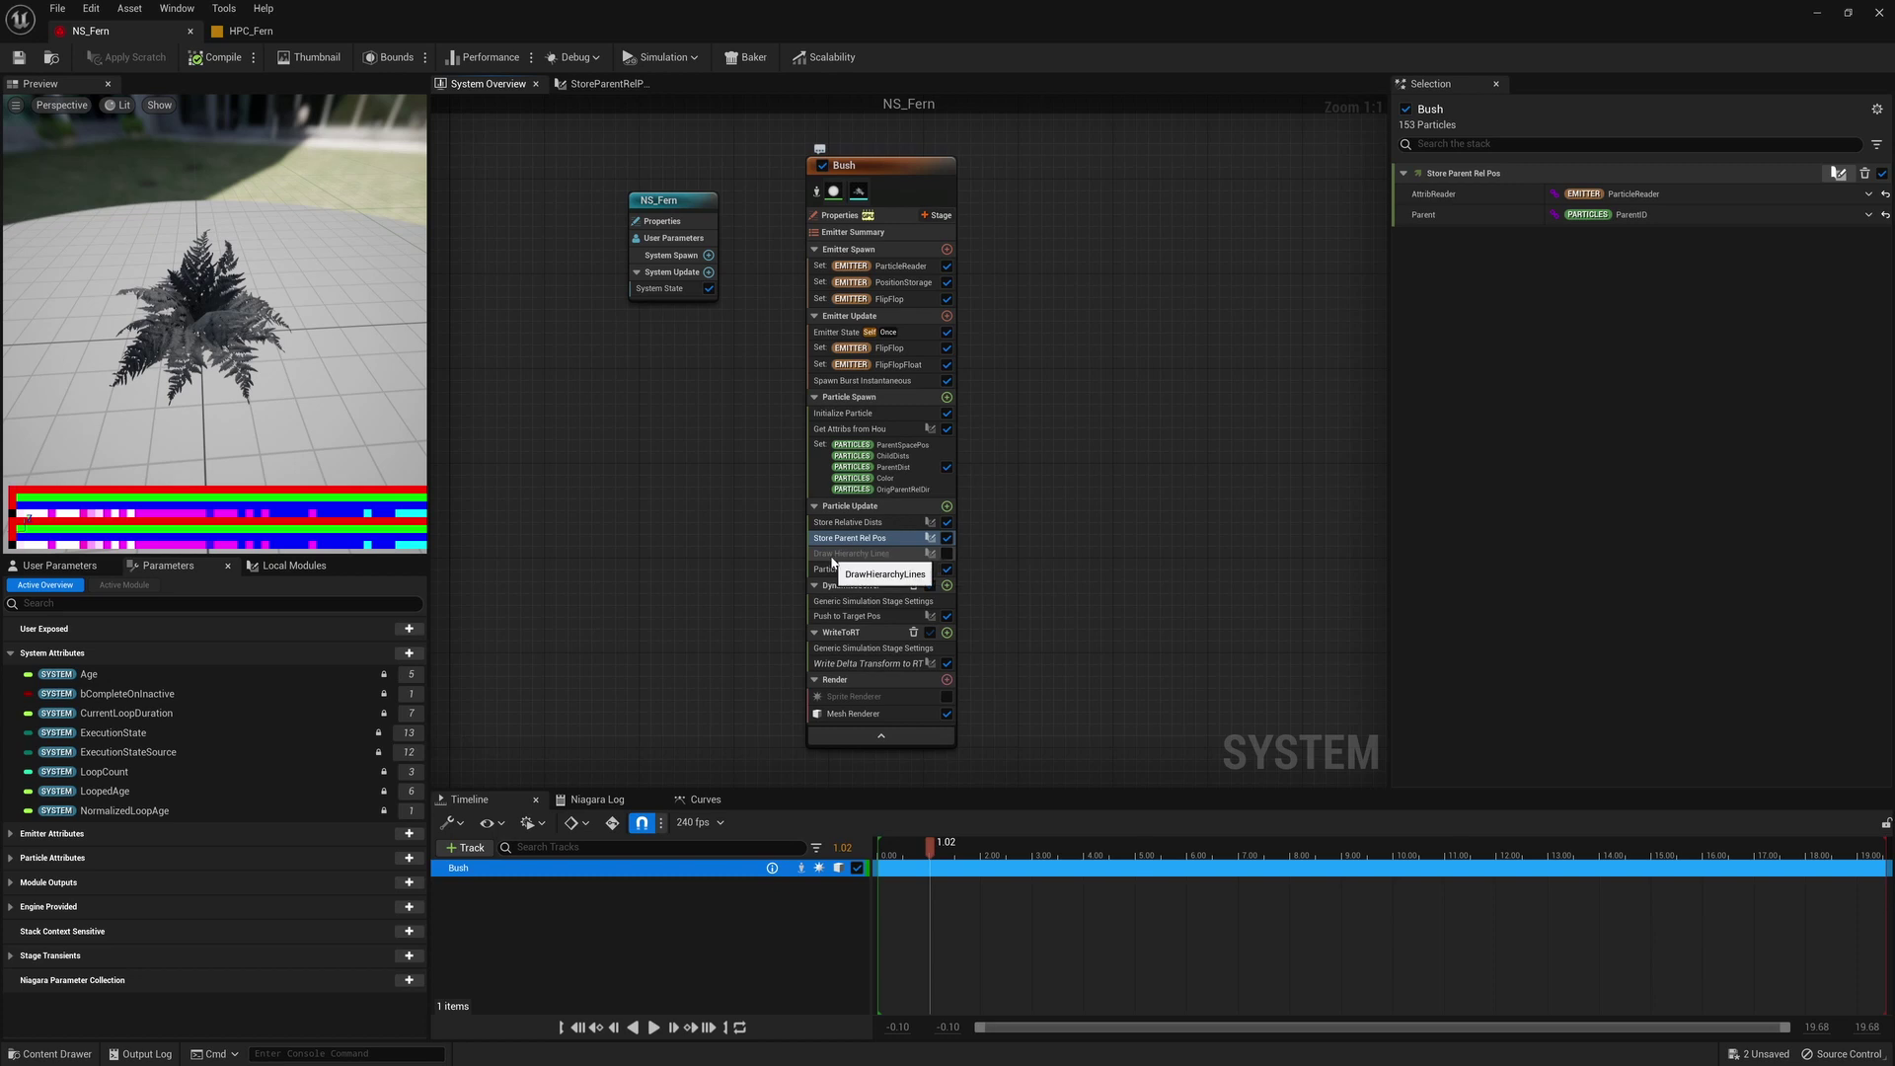
left_click(879, 586)
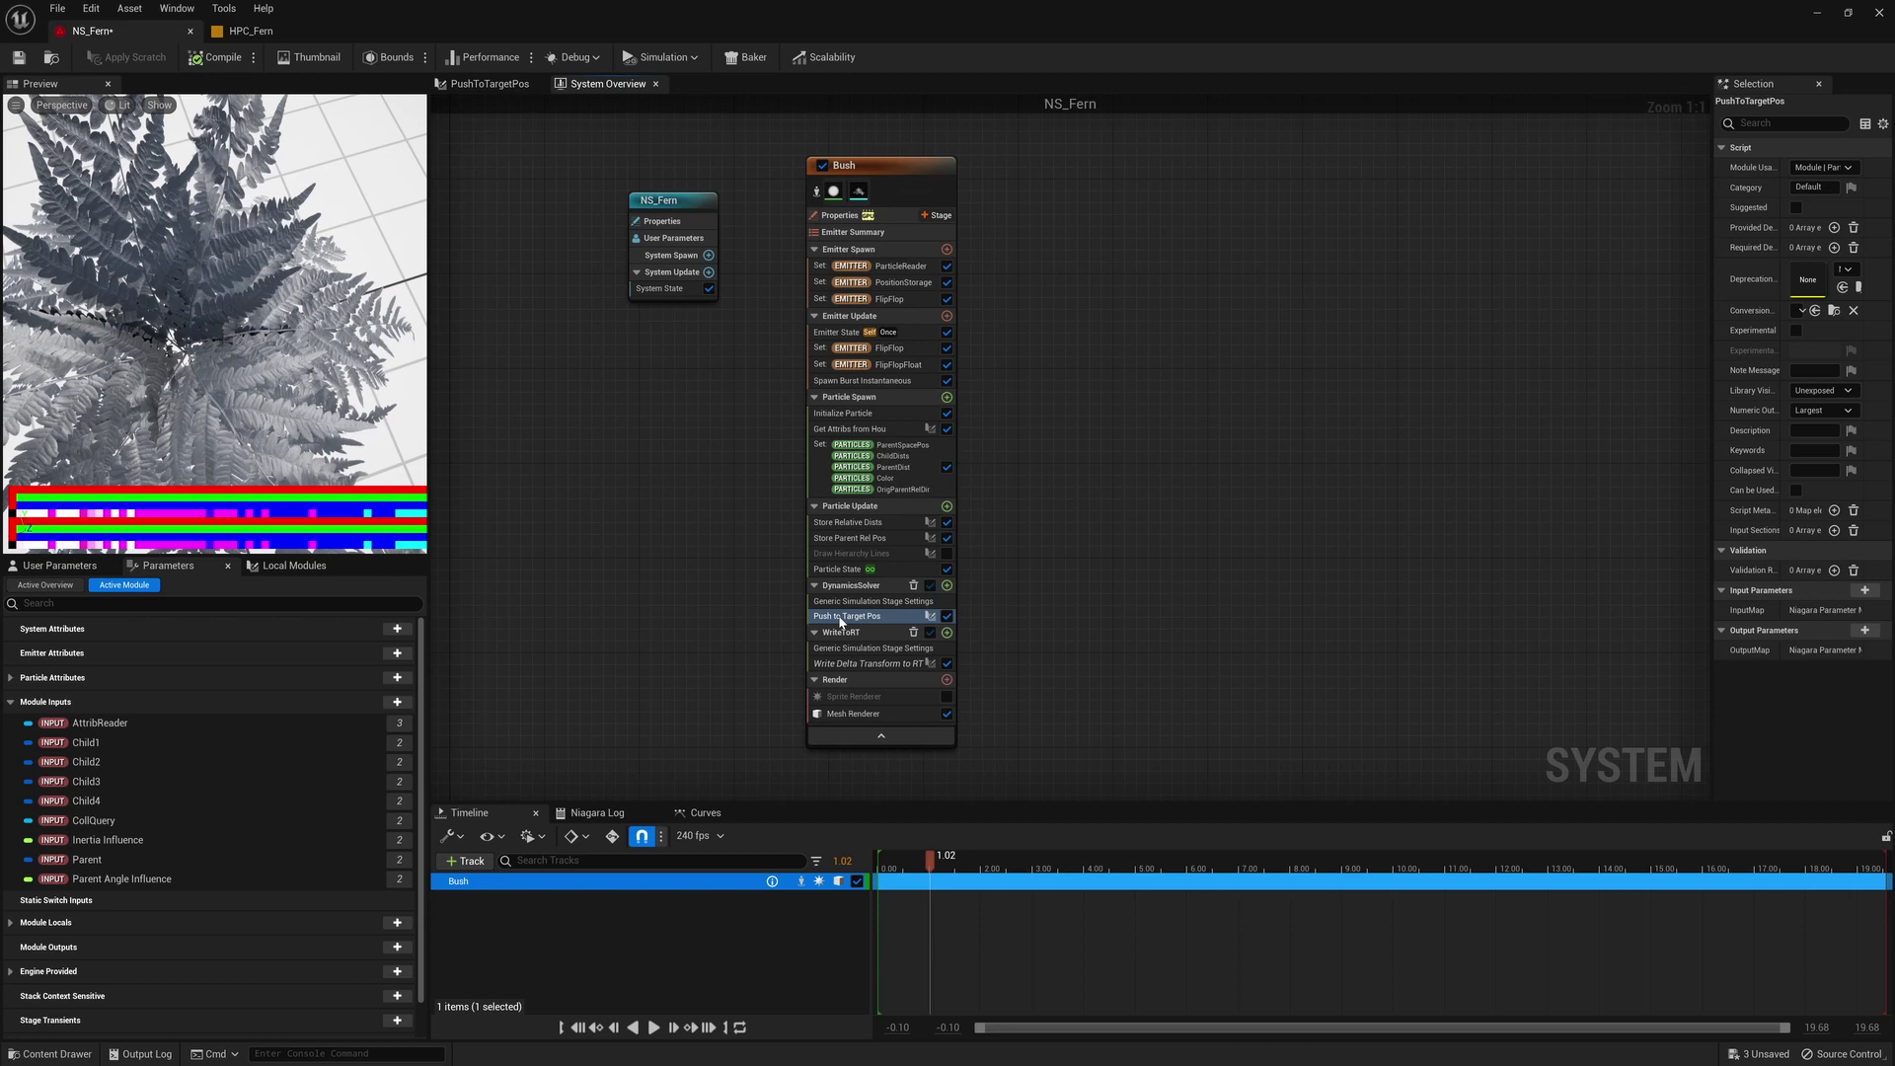
- Open the Push To Target Pos module's graph and examine the large node group that handles the four children
left_click(878, 617)
double_click(878, 617)
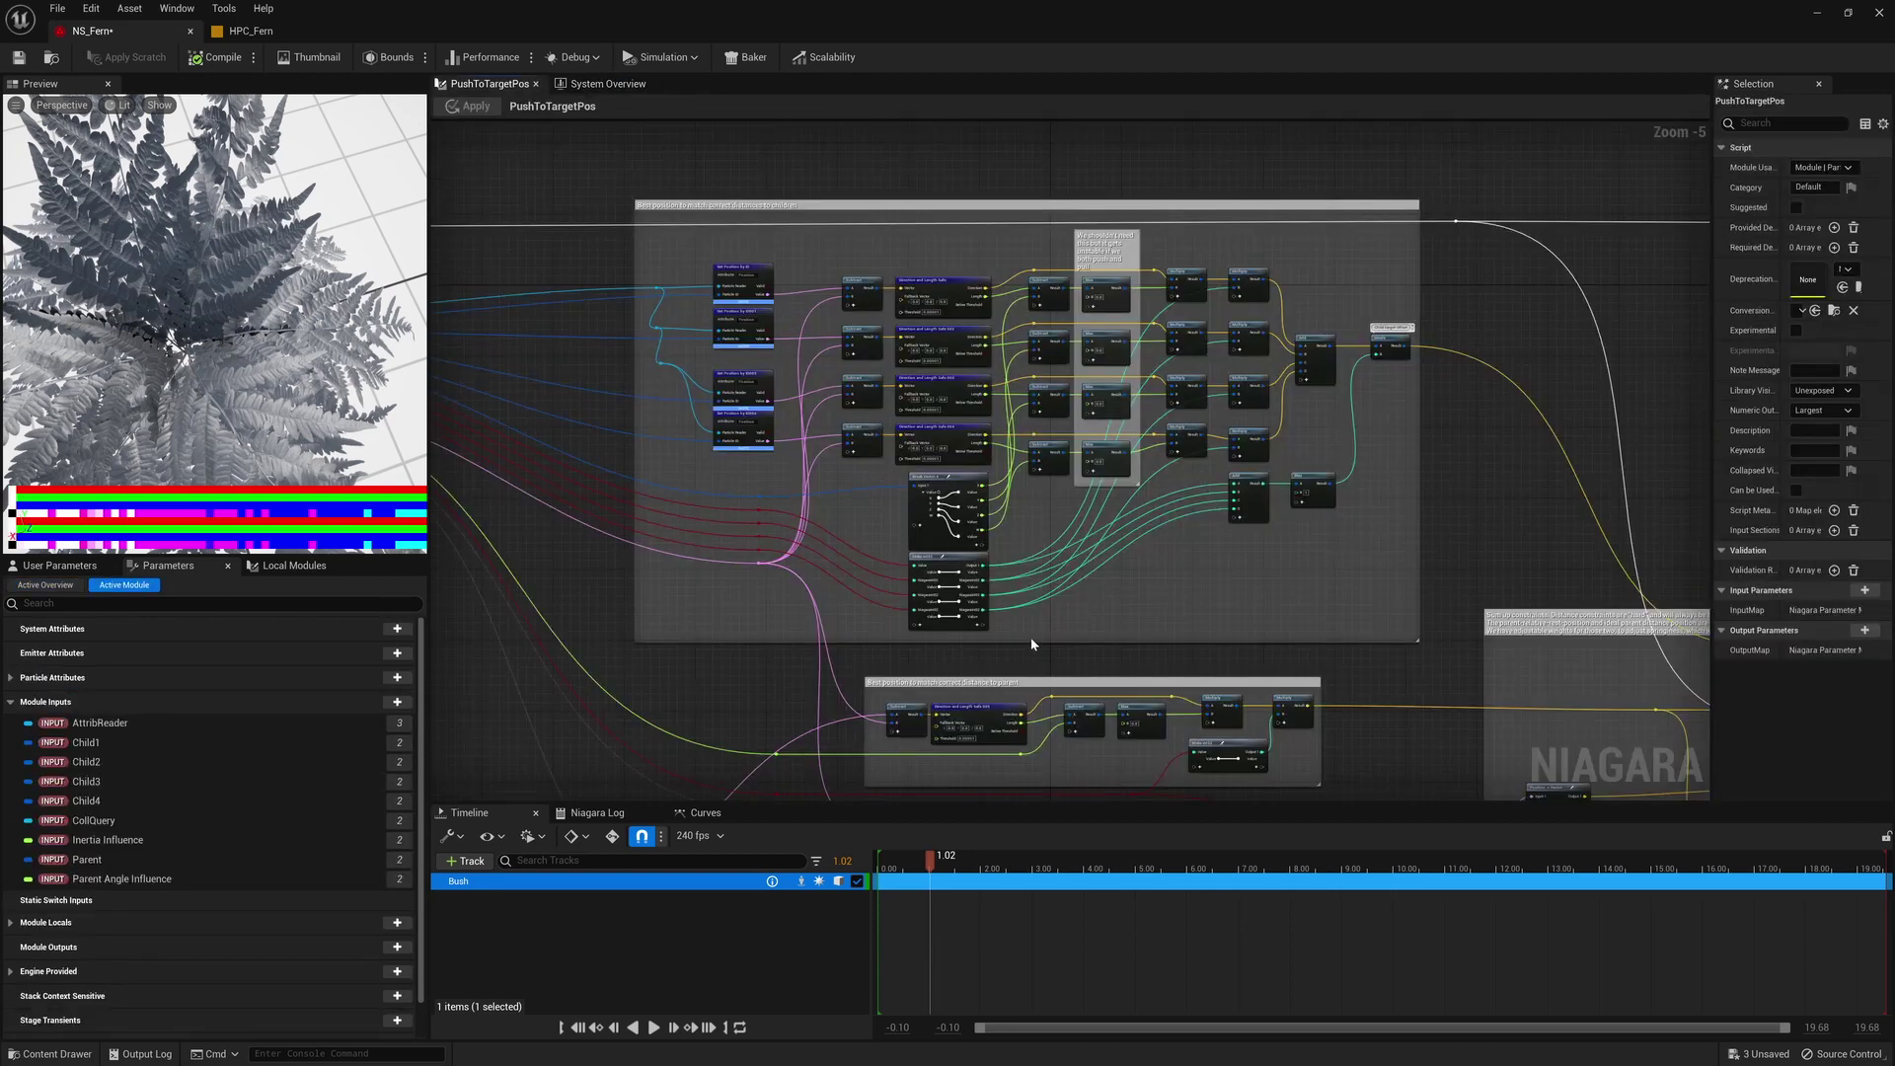
left_click_drag(1464, 645, 1441, 691)
left_click(1450, 590)
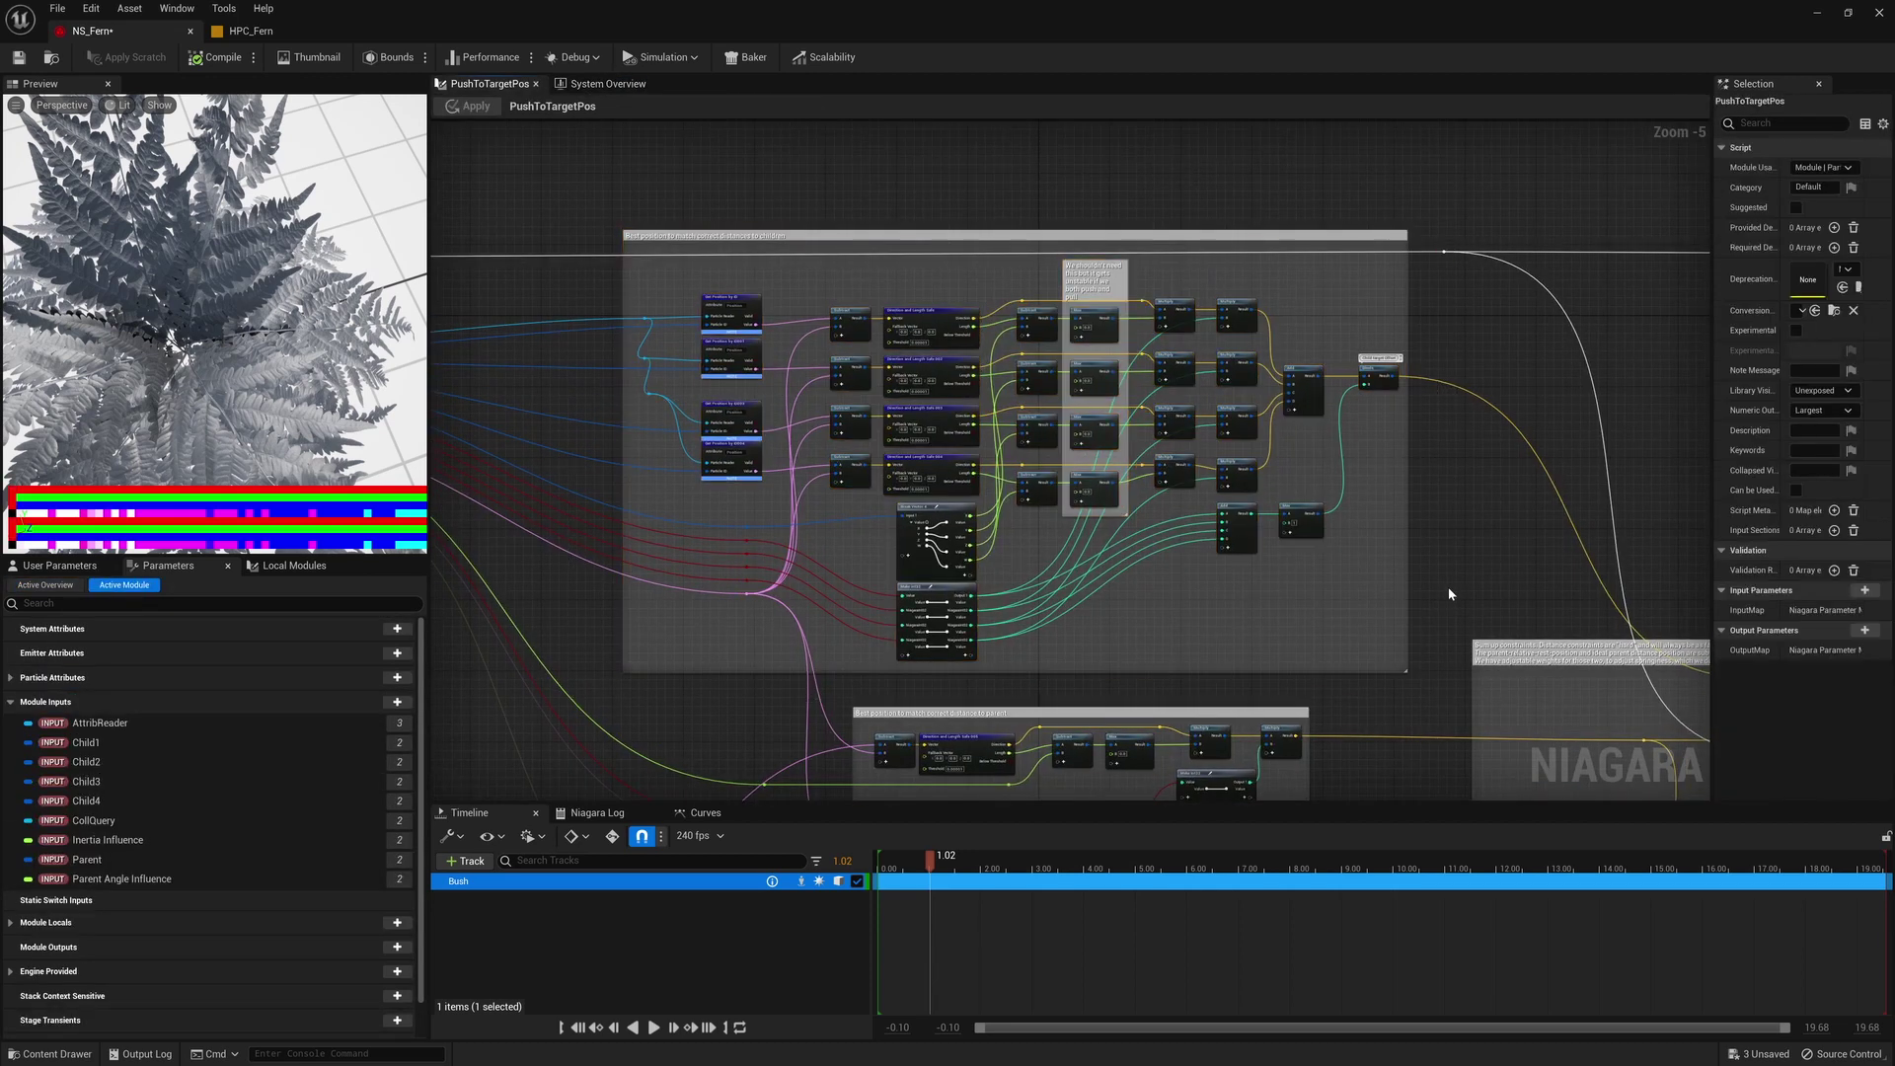
- Highlight and examine the small node group beneath the child calculations, followed by the long group below it
right_click_drag(956, 779, 901, 483)
left_click_drag(723, 399, 1292, 563)
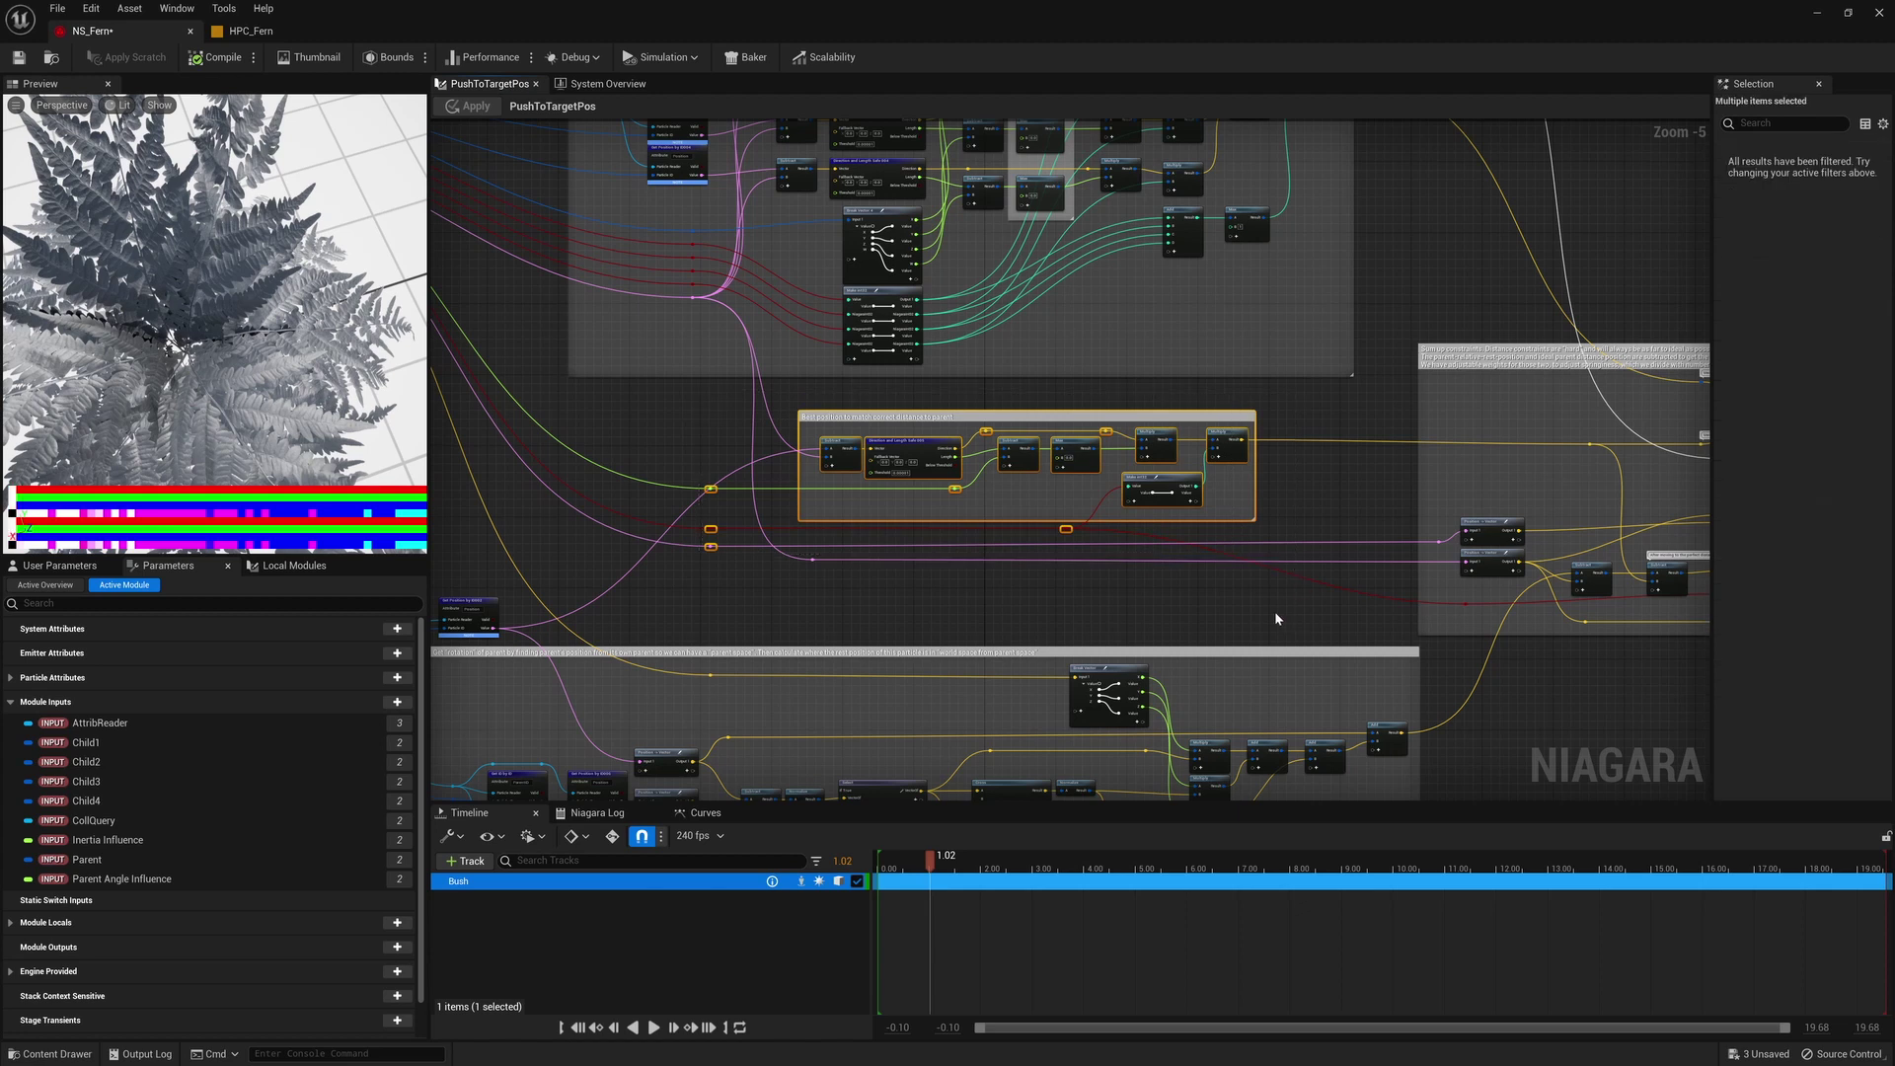
left_click(1271, 610)
right_click_drag(1095, 590, 1284, 382)
left_click_drag(618, 472, 1632, 721)
left_click(995, 386)
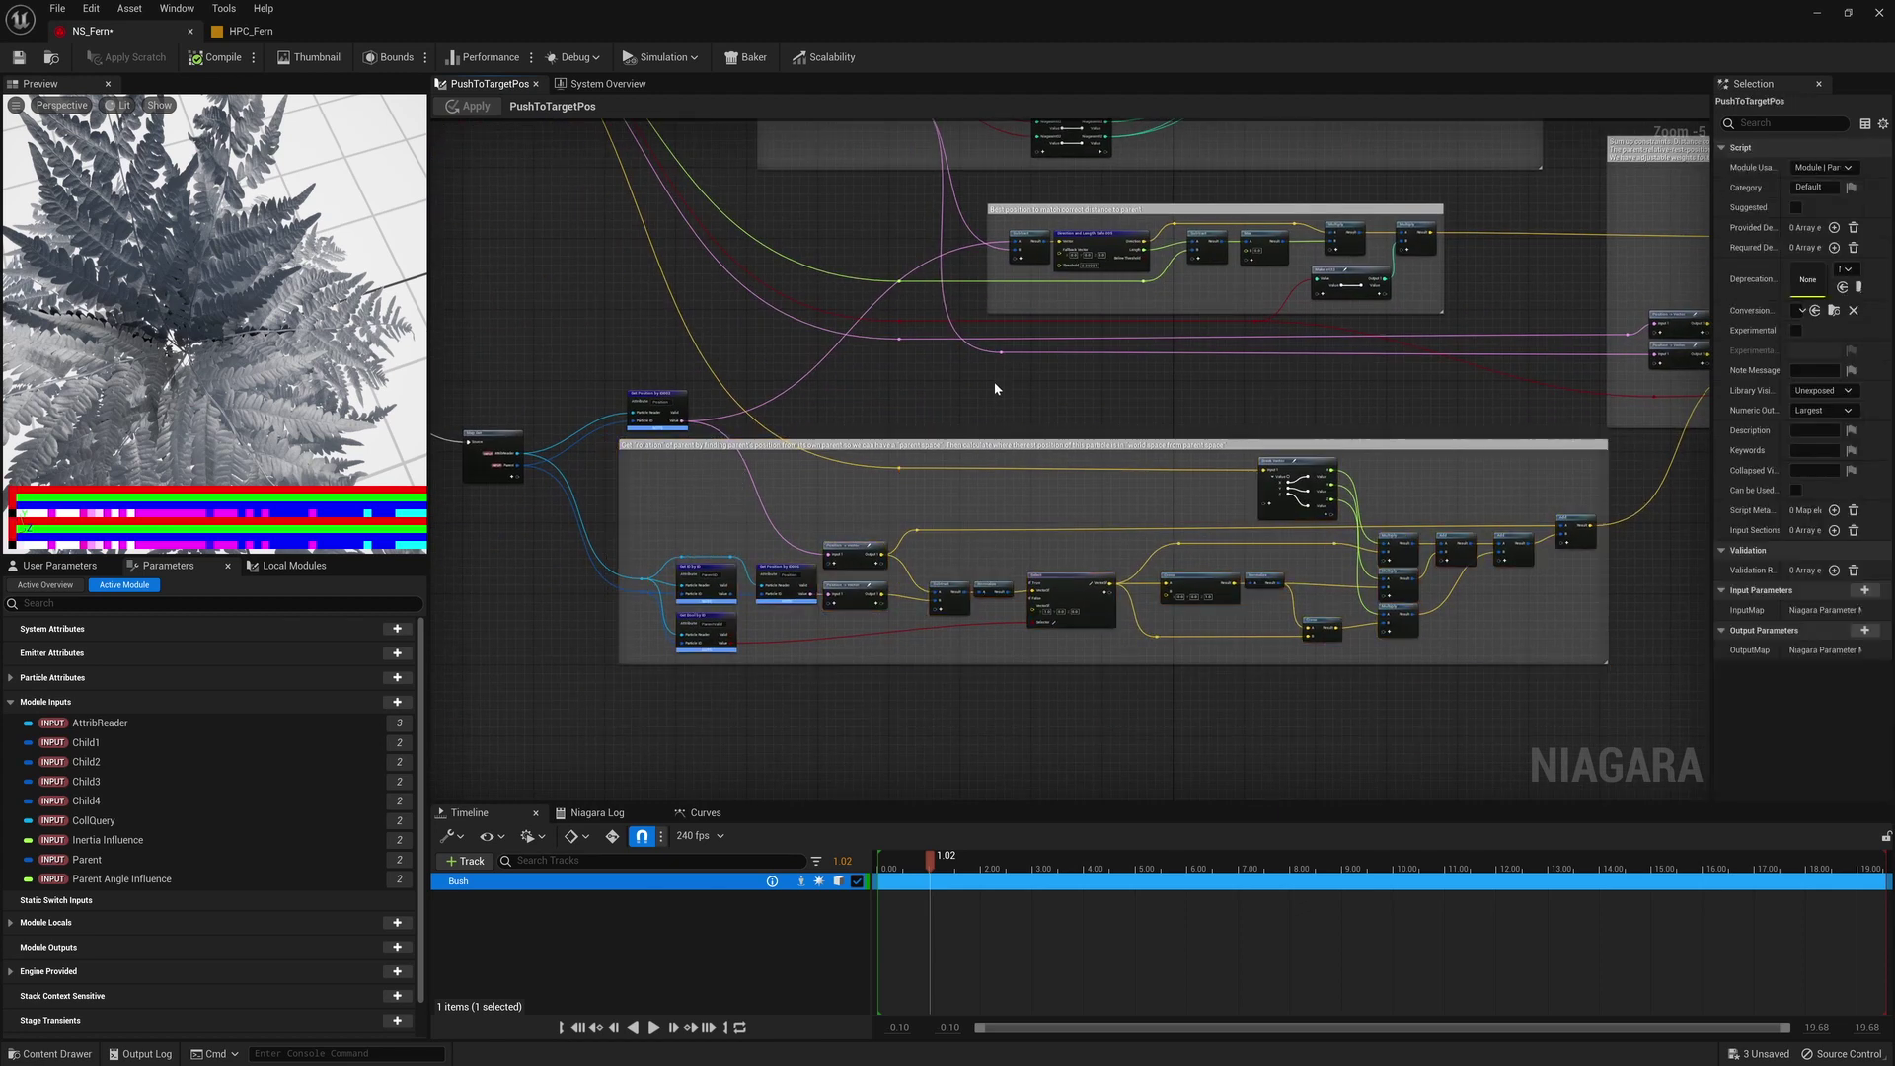
- Examine the group fed by the preceding calculations, highlighting its two leading nodes and the whole group, and proceed to the final groups
right_click_drag(1575, 411, 643, 575)
left_click_drag(790, 553, 792, 556)
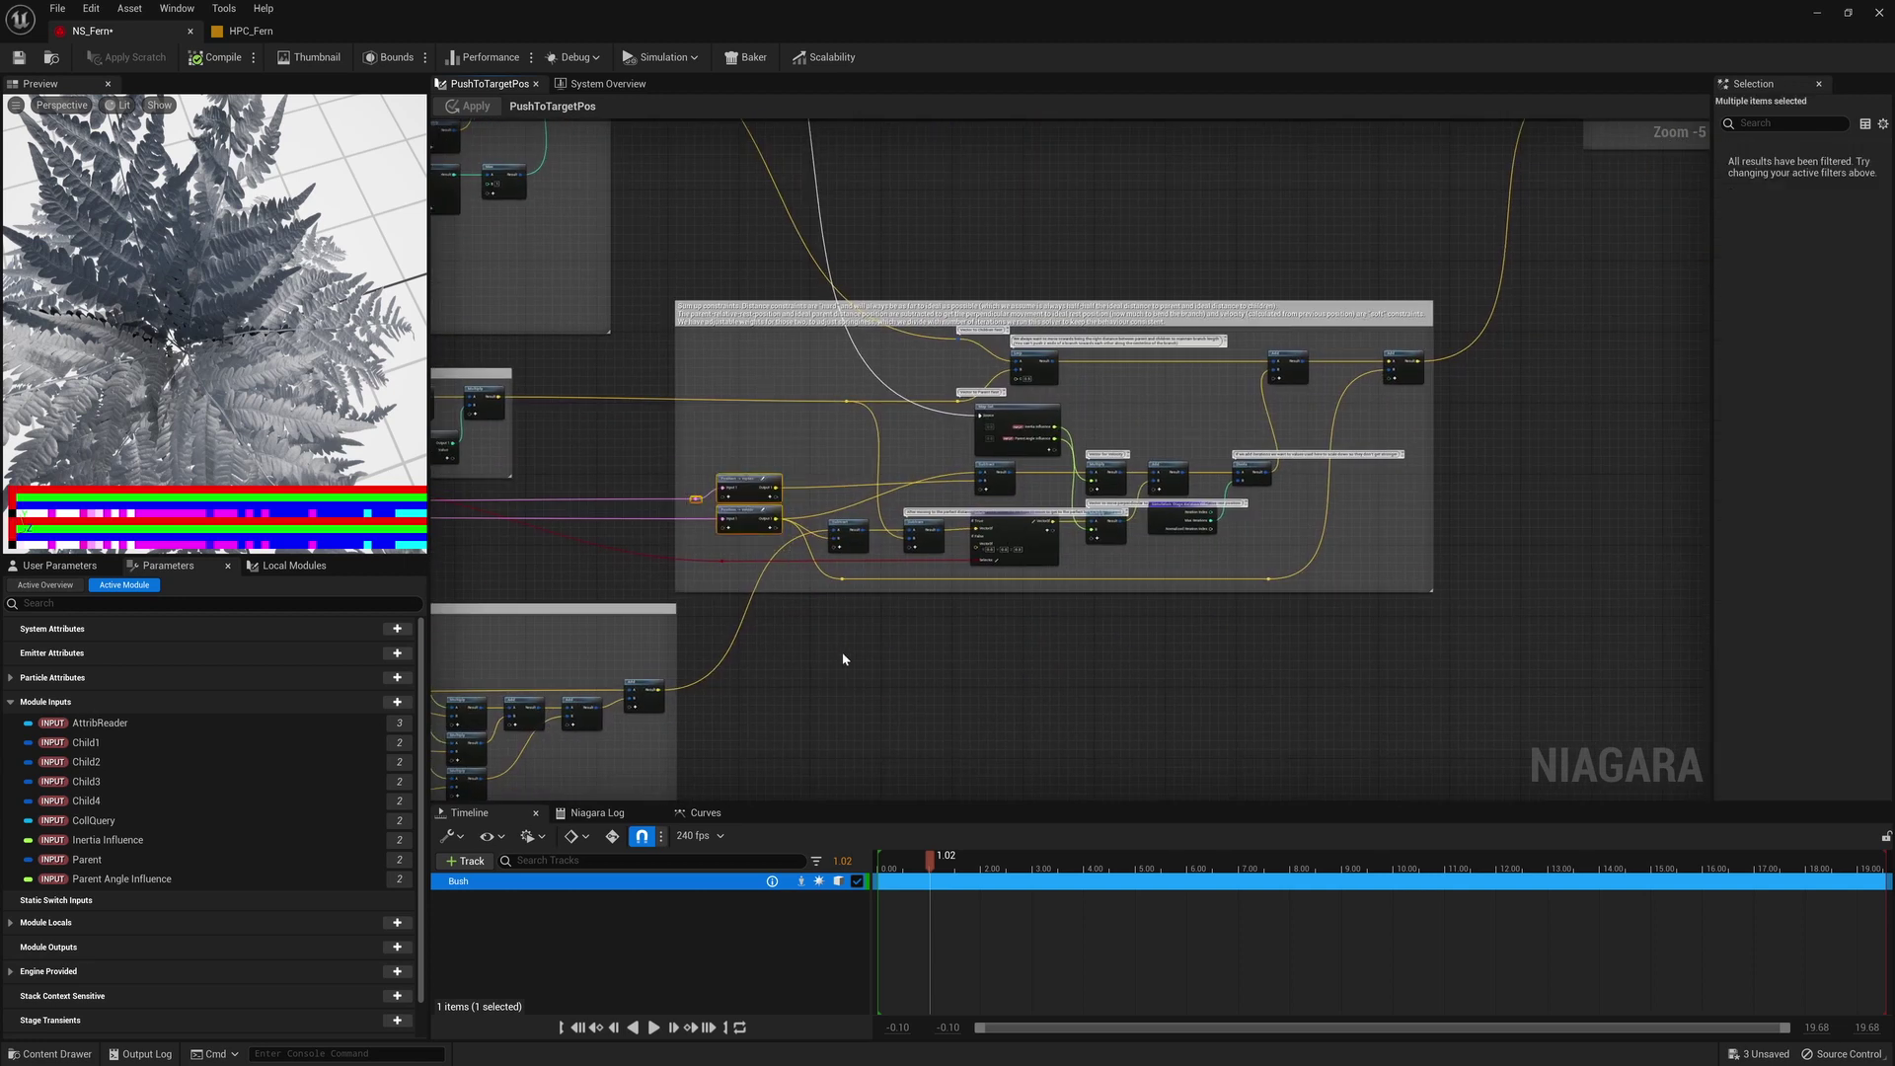
left_click(903, 590)
left_click_drag(625, 248, 1478, 600)
left_click(1483, 545)
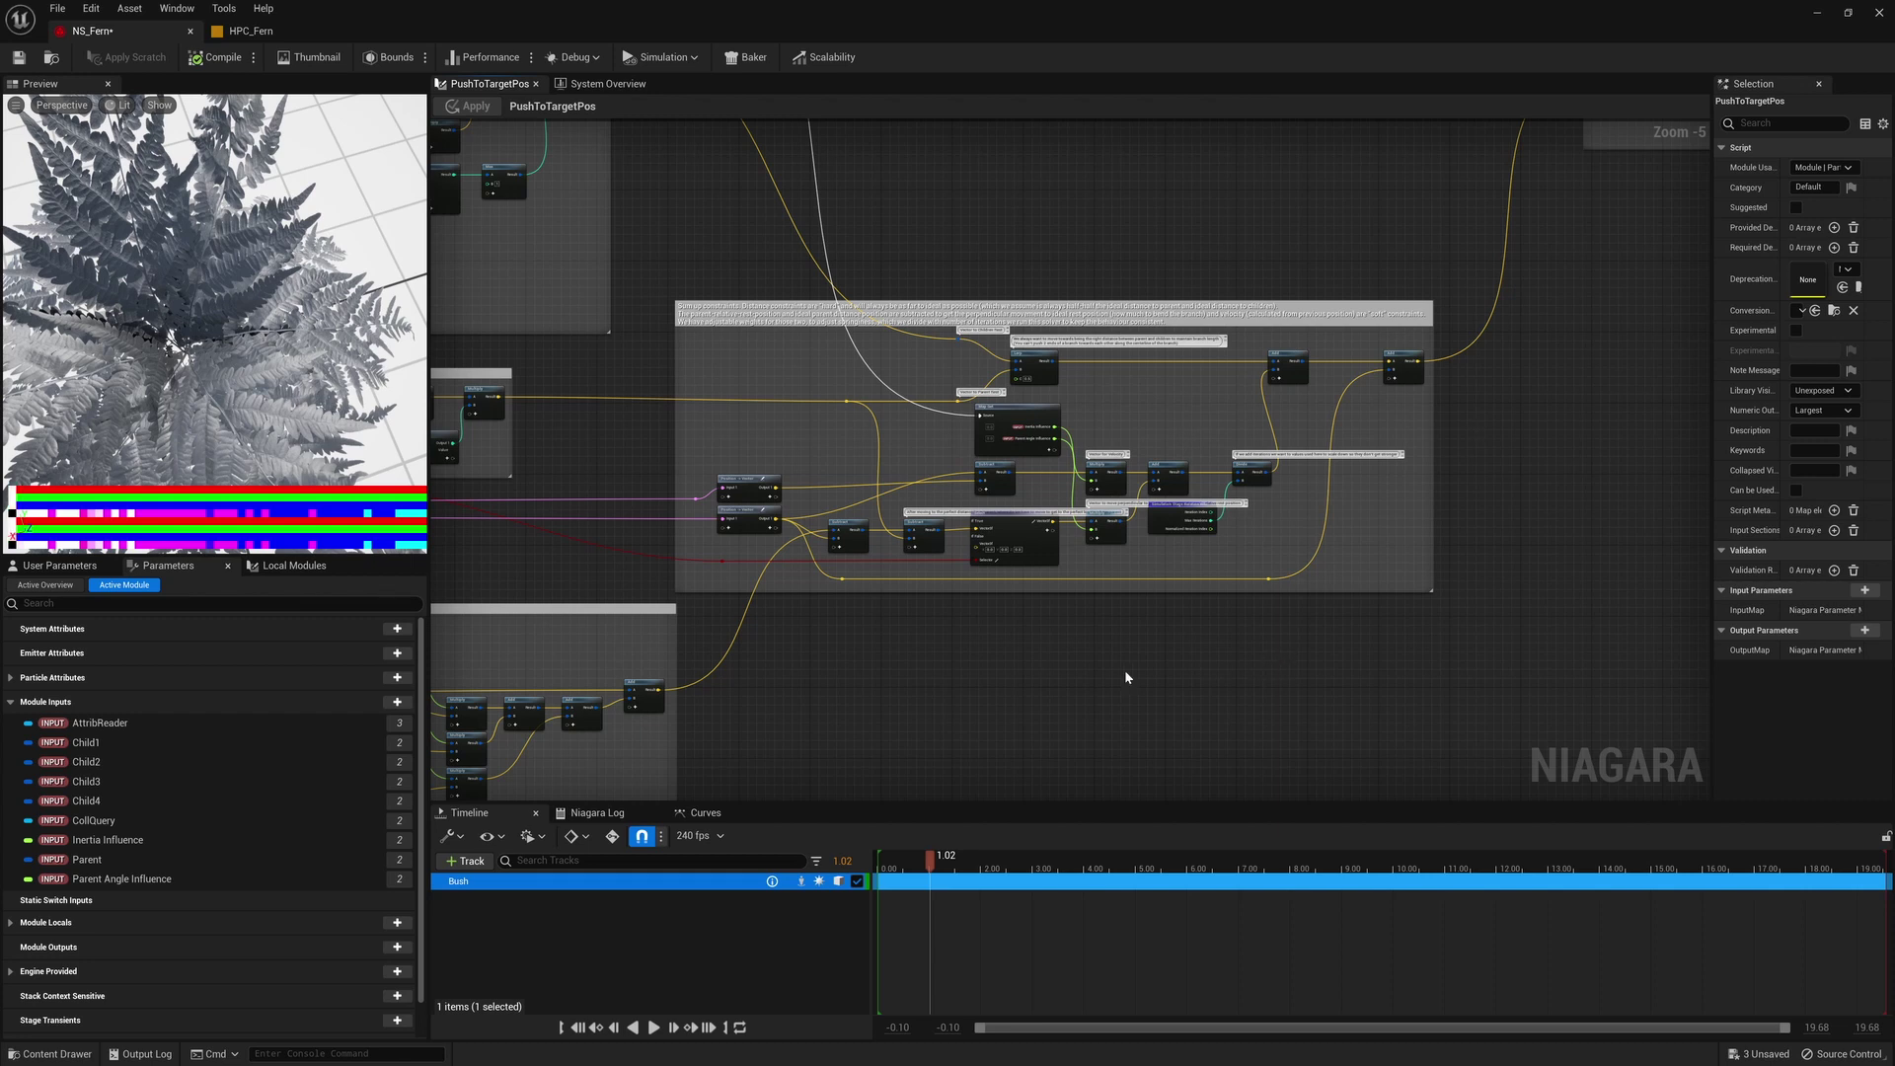
left_click_drag(669, 448, 793, 557)
left_click(1060, 626)
right_click_drag(1540, 177, 443, 714)
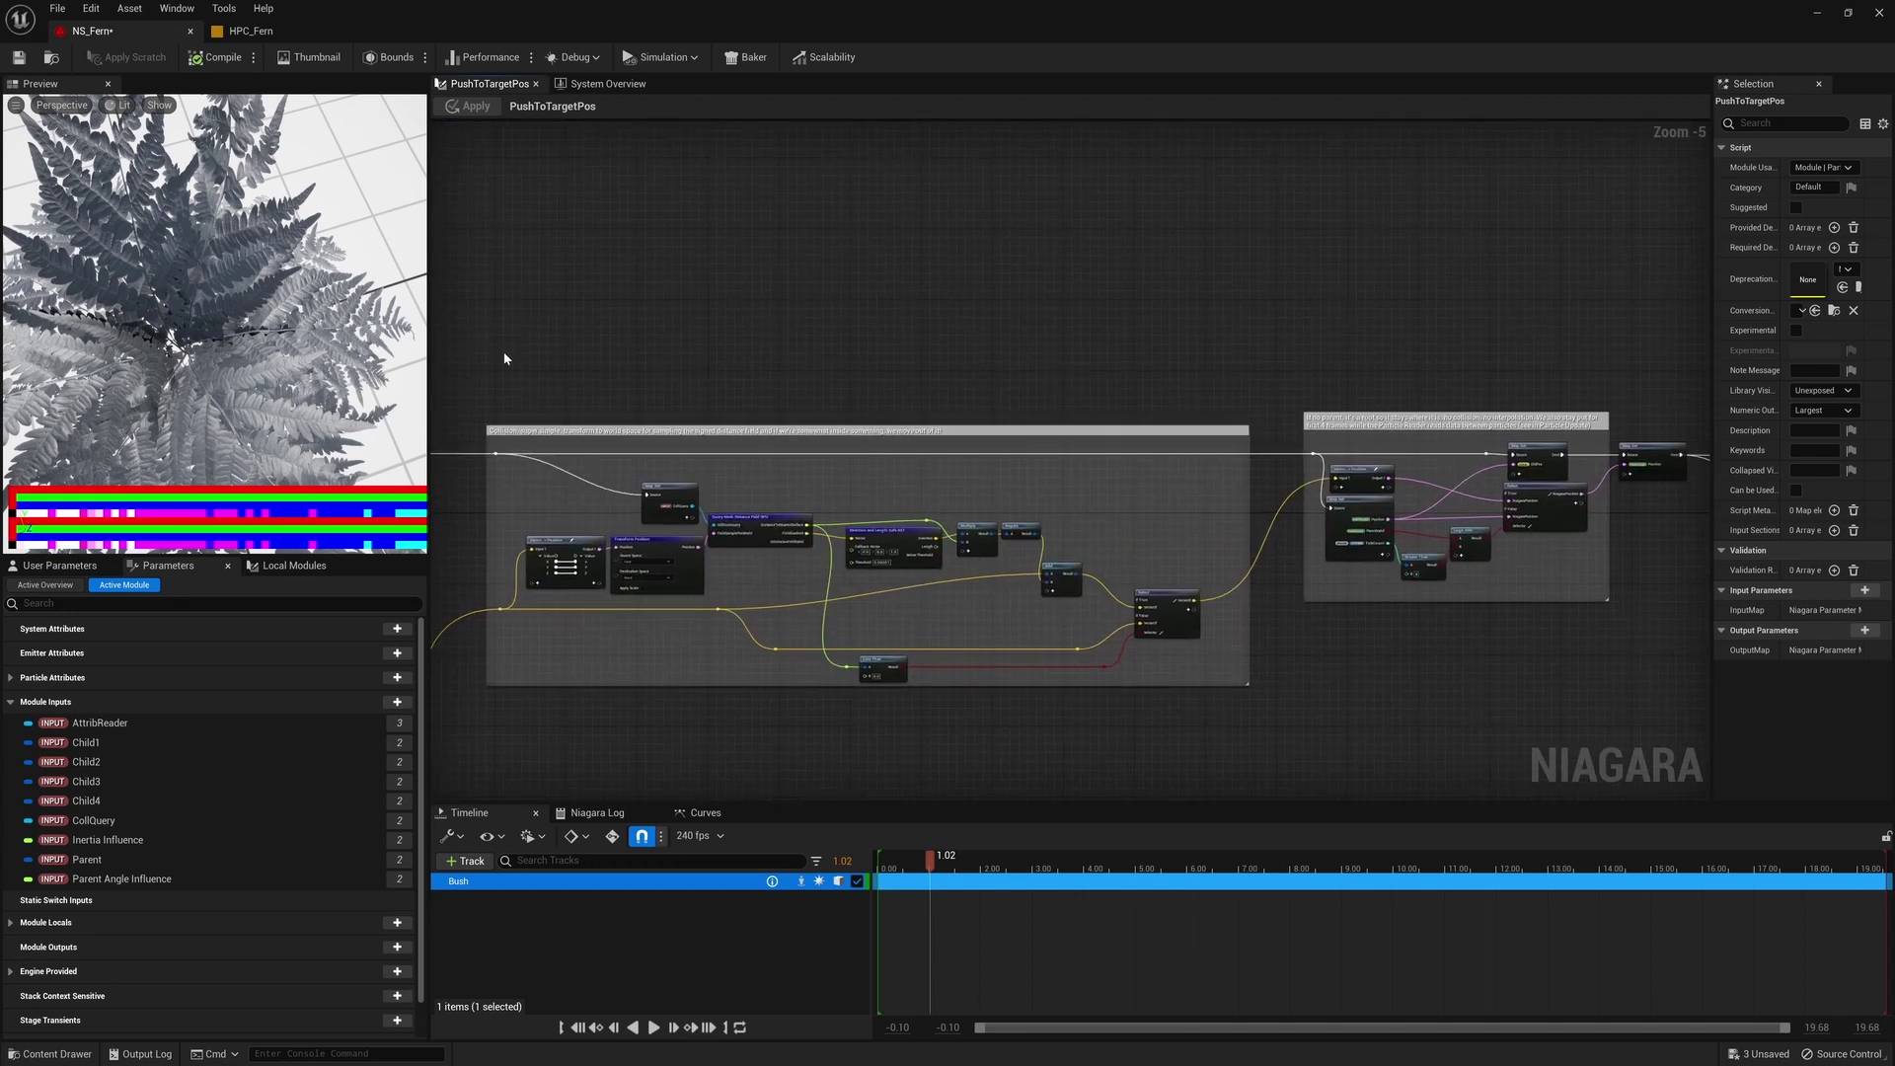
- Examine the group that keeps parentless root particles in place, highlighting its Greater Than node that compares TickCount with 4
right_click_drag(1405, 783, 1007, 678)
scroll(998, 643, "up", 3)
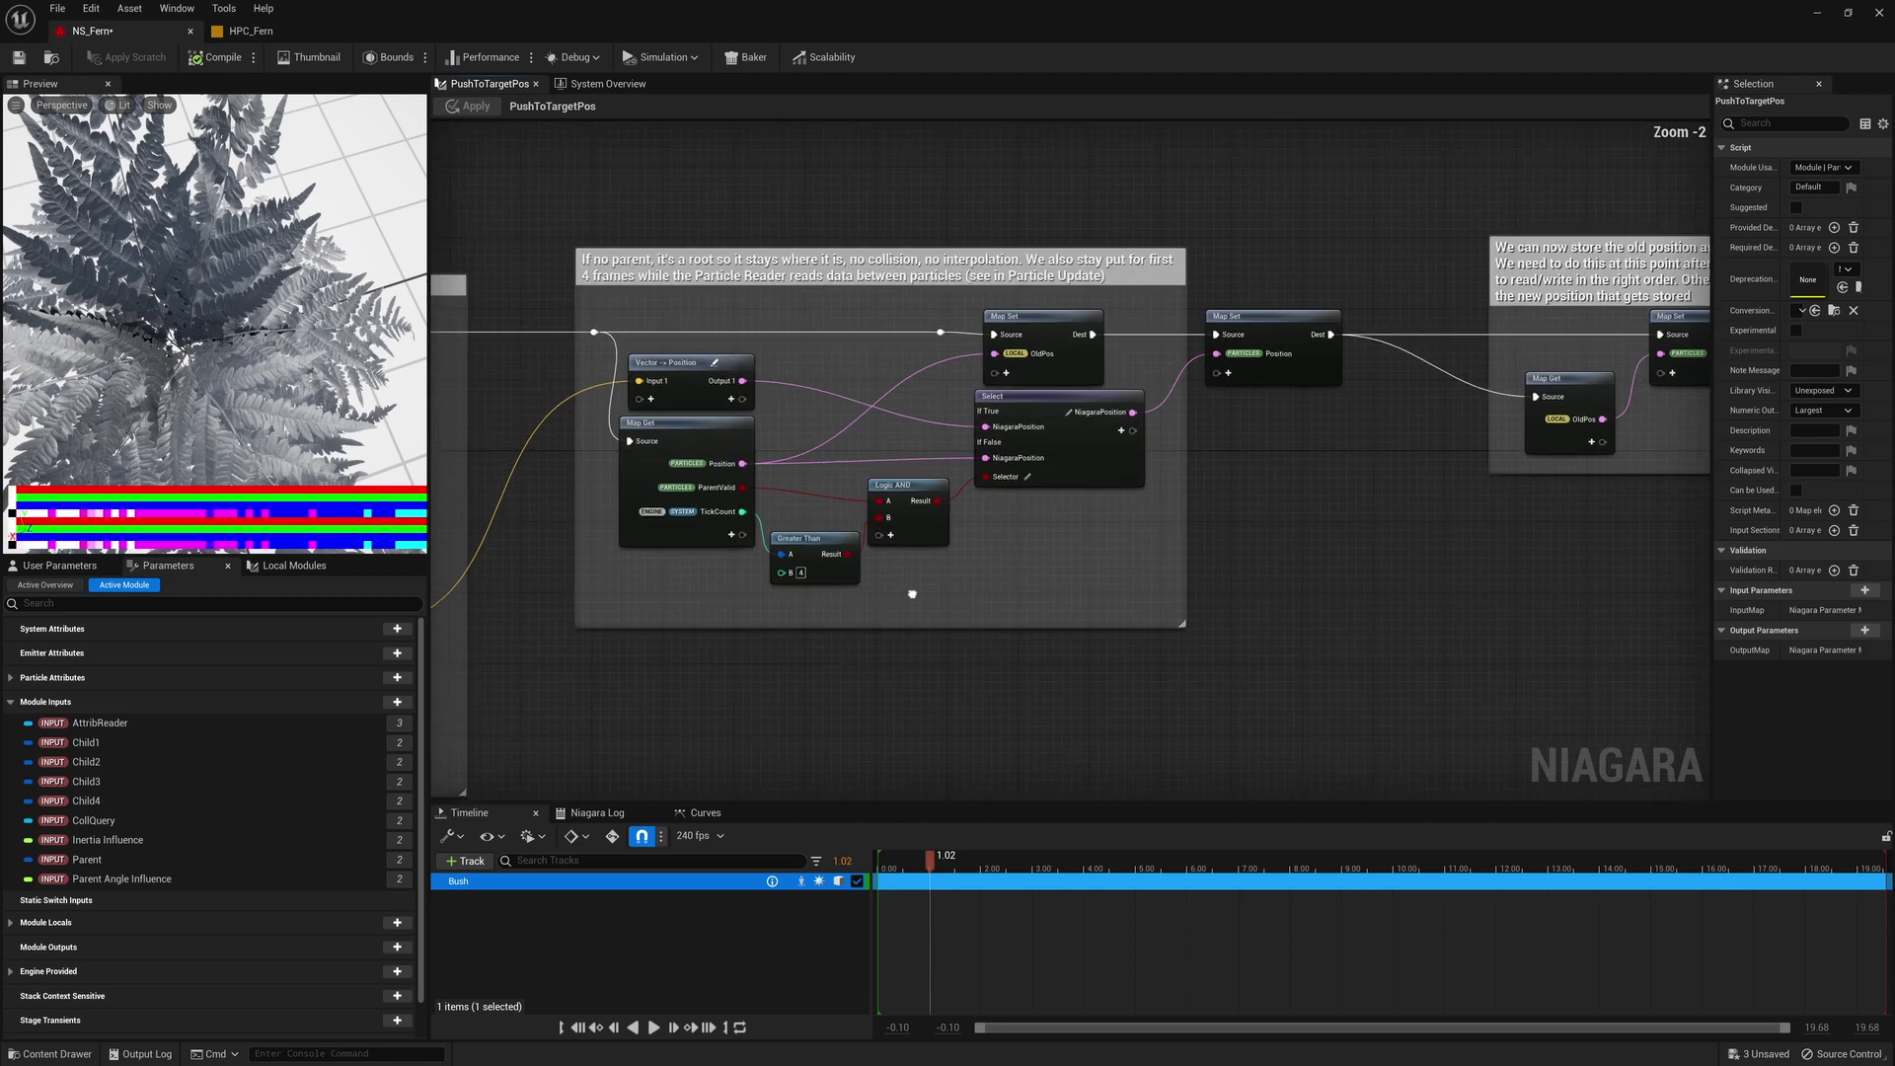
scroll(910, 604, "up", 2)
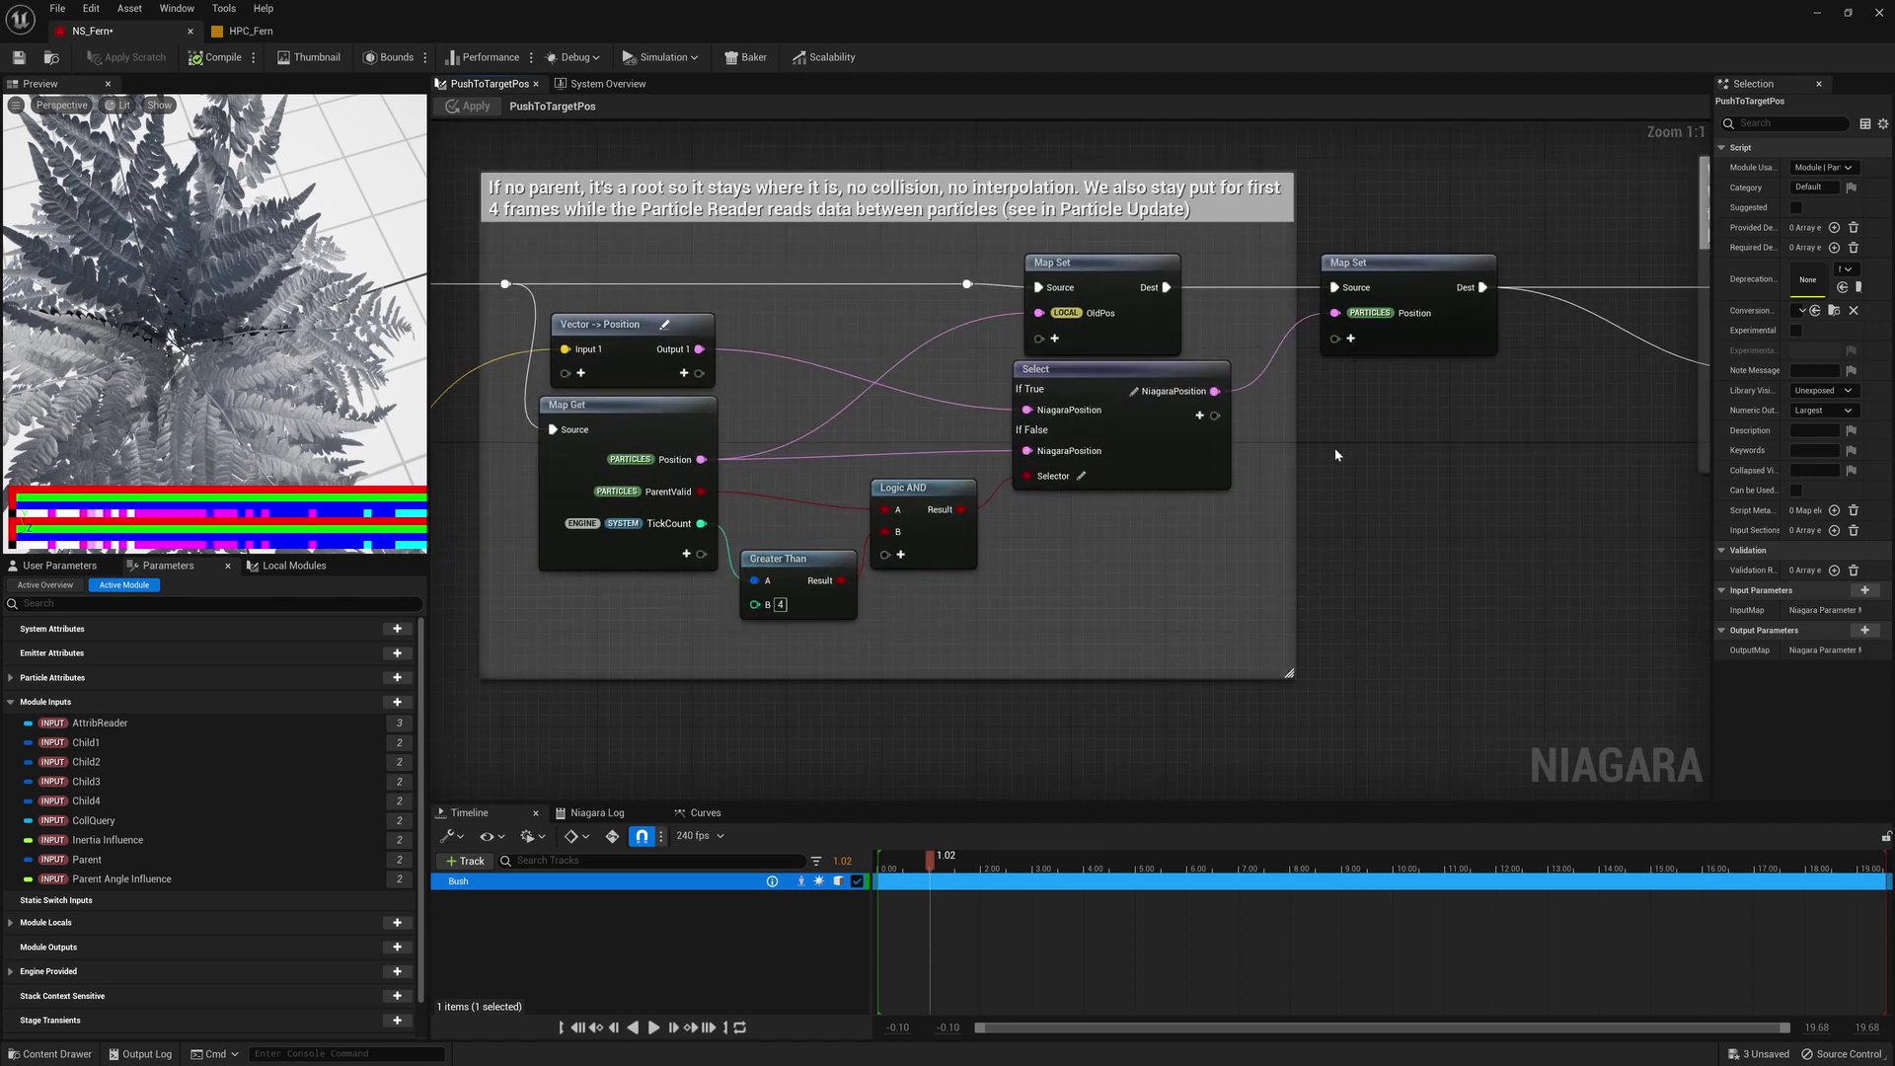
left_click(795, 591)
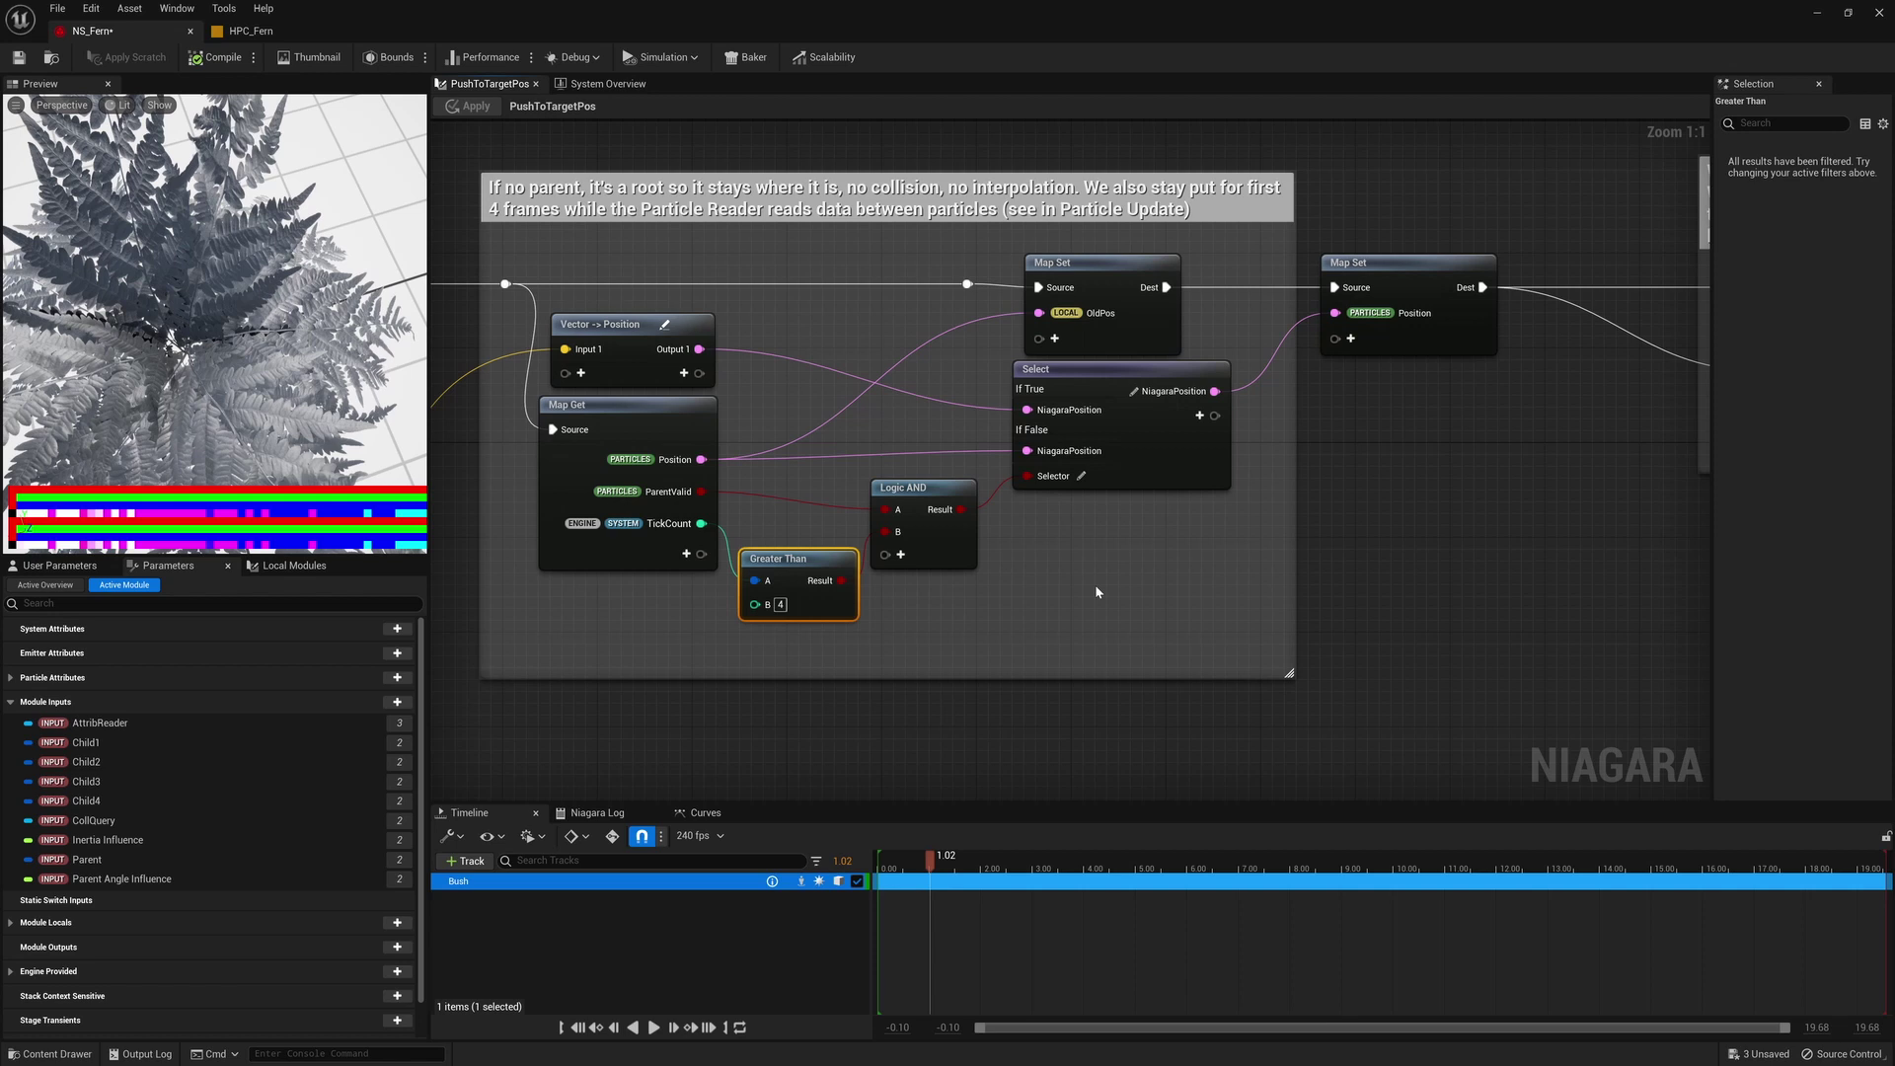
scroll(1190, 560, "down", 2)
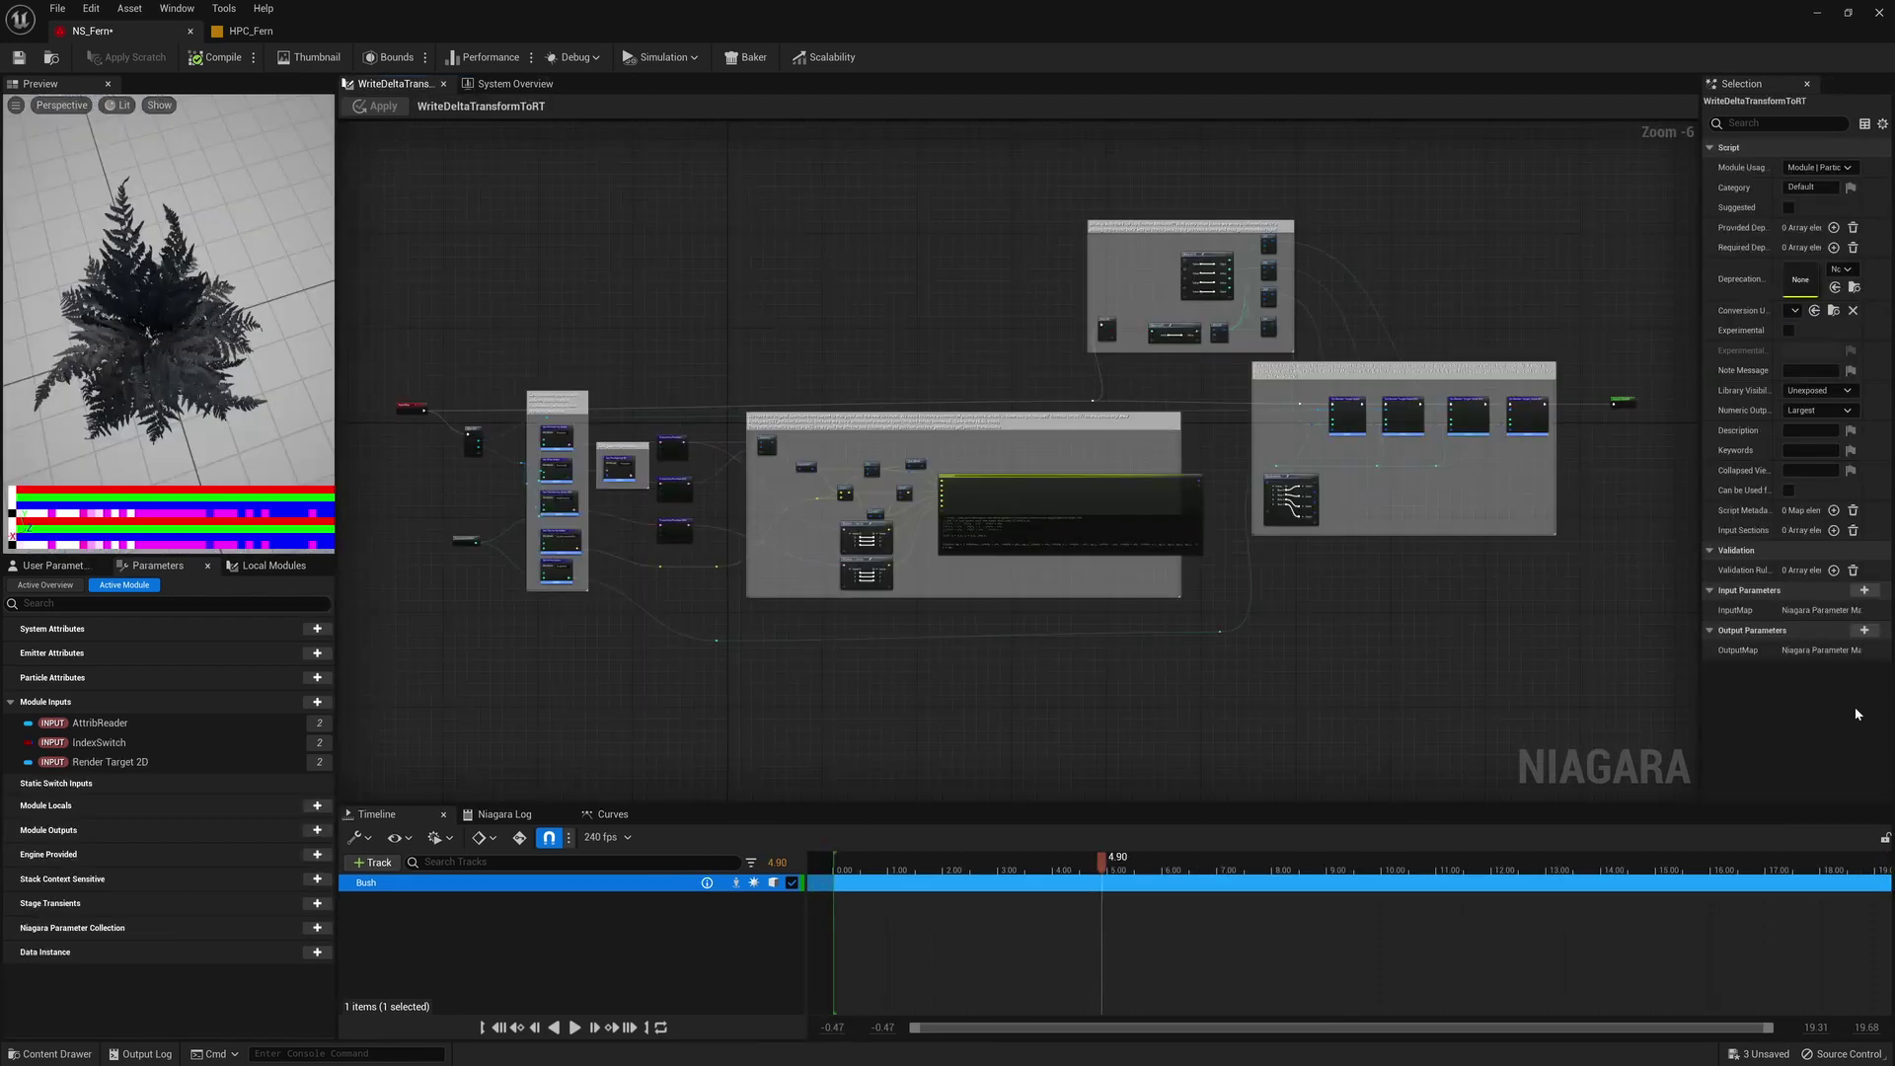
- Examine the WriteDeltaTransformToRT graph, highlighting the particle attribute reader nodes and proceeding to the rotation matrix group with the custom HLSL
right_click_drag(1531, 736, 1542, 730)
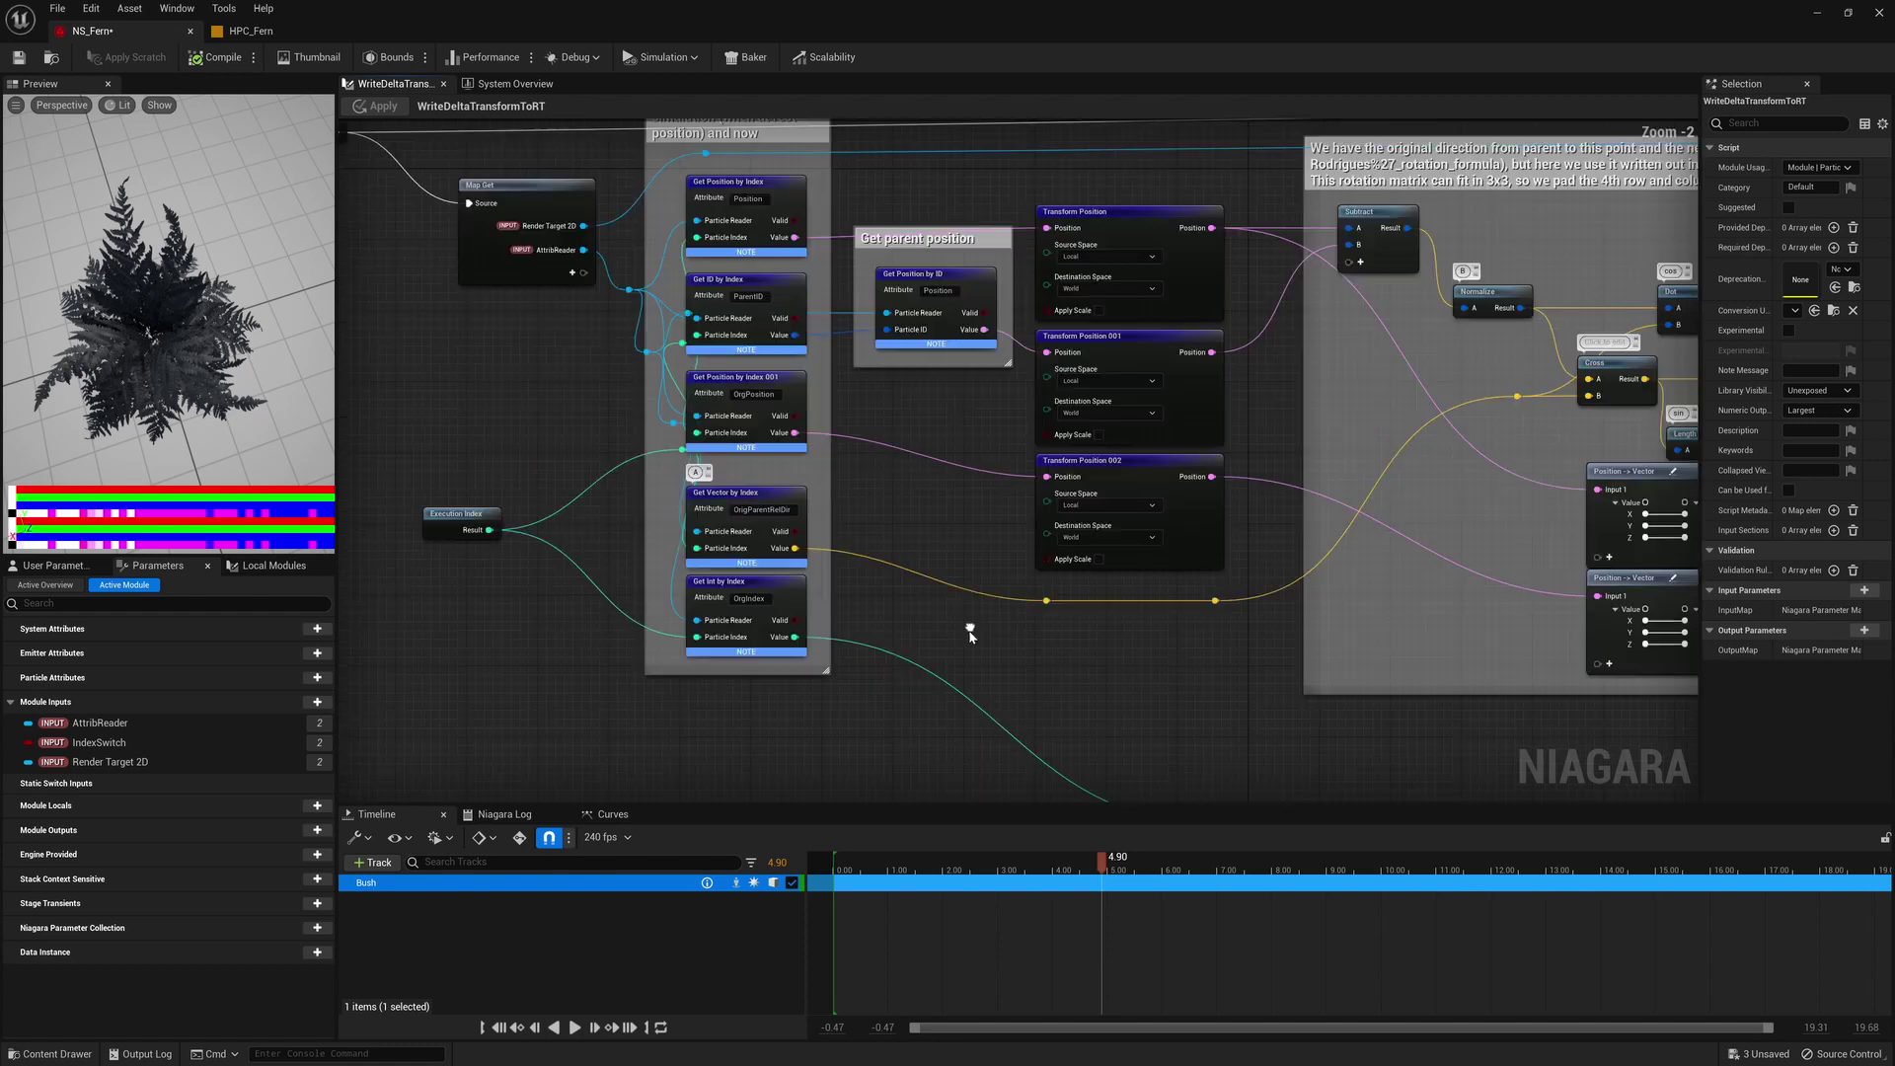
left_click(752, 182)
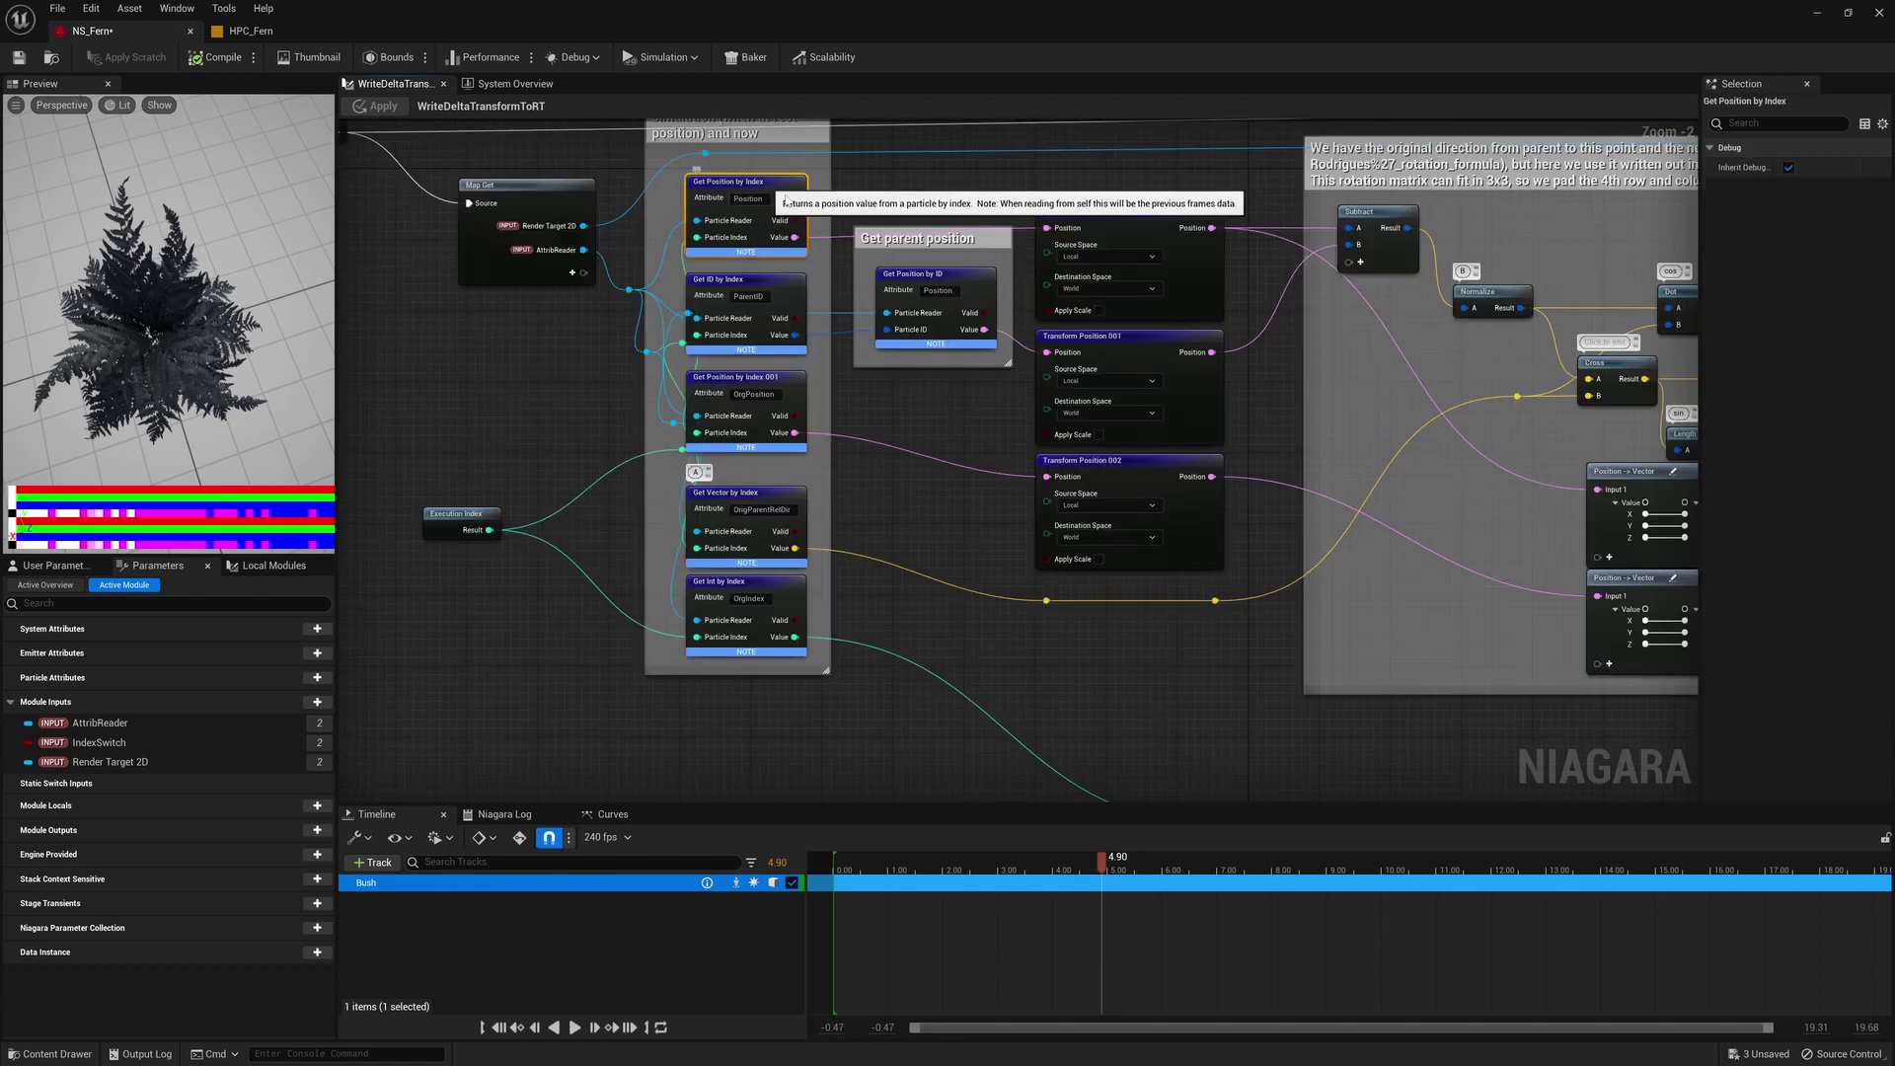
left_click(765, 379)
left_click(766, 496)
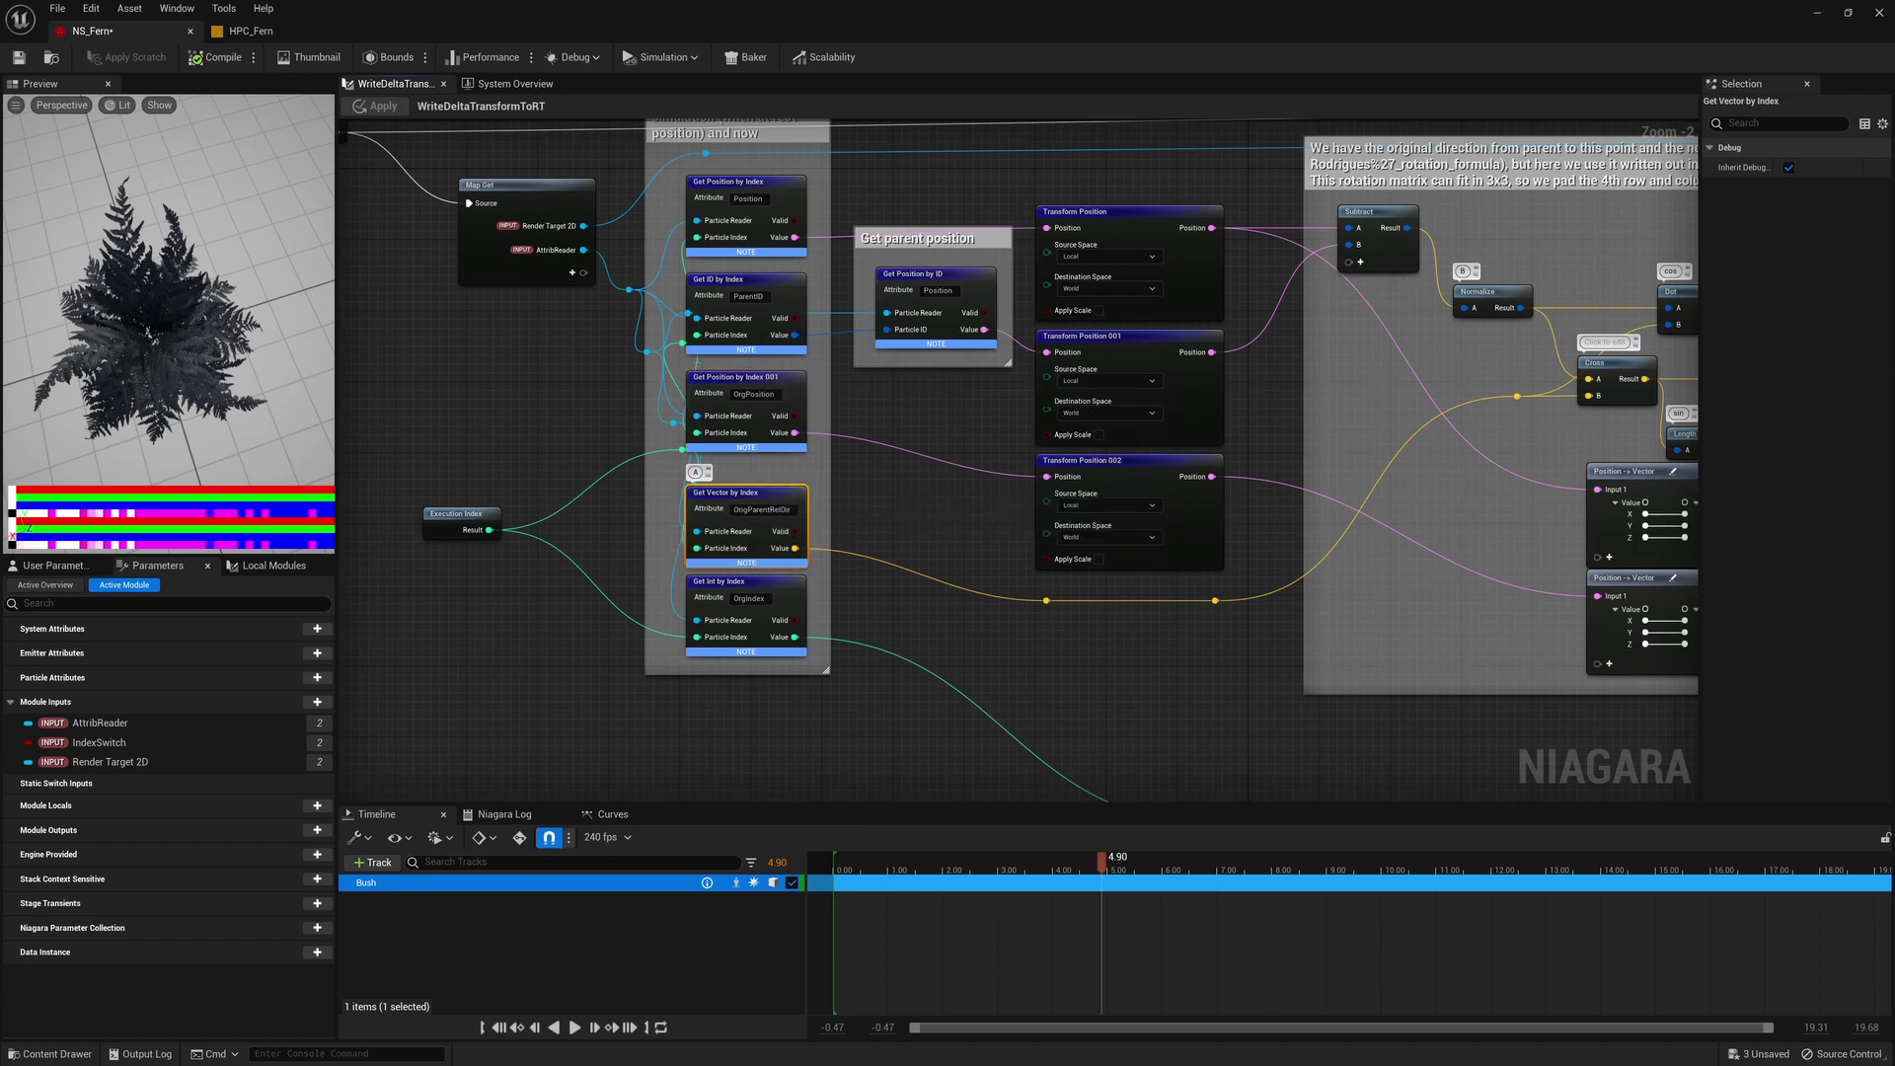
right_click_drag(1515, 455, 604, 491)
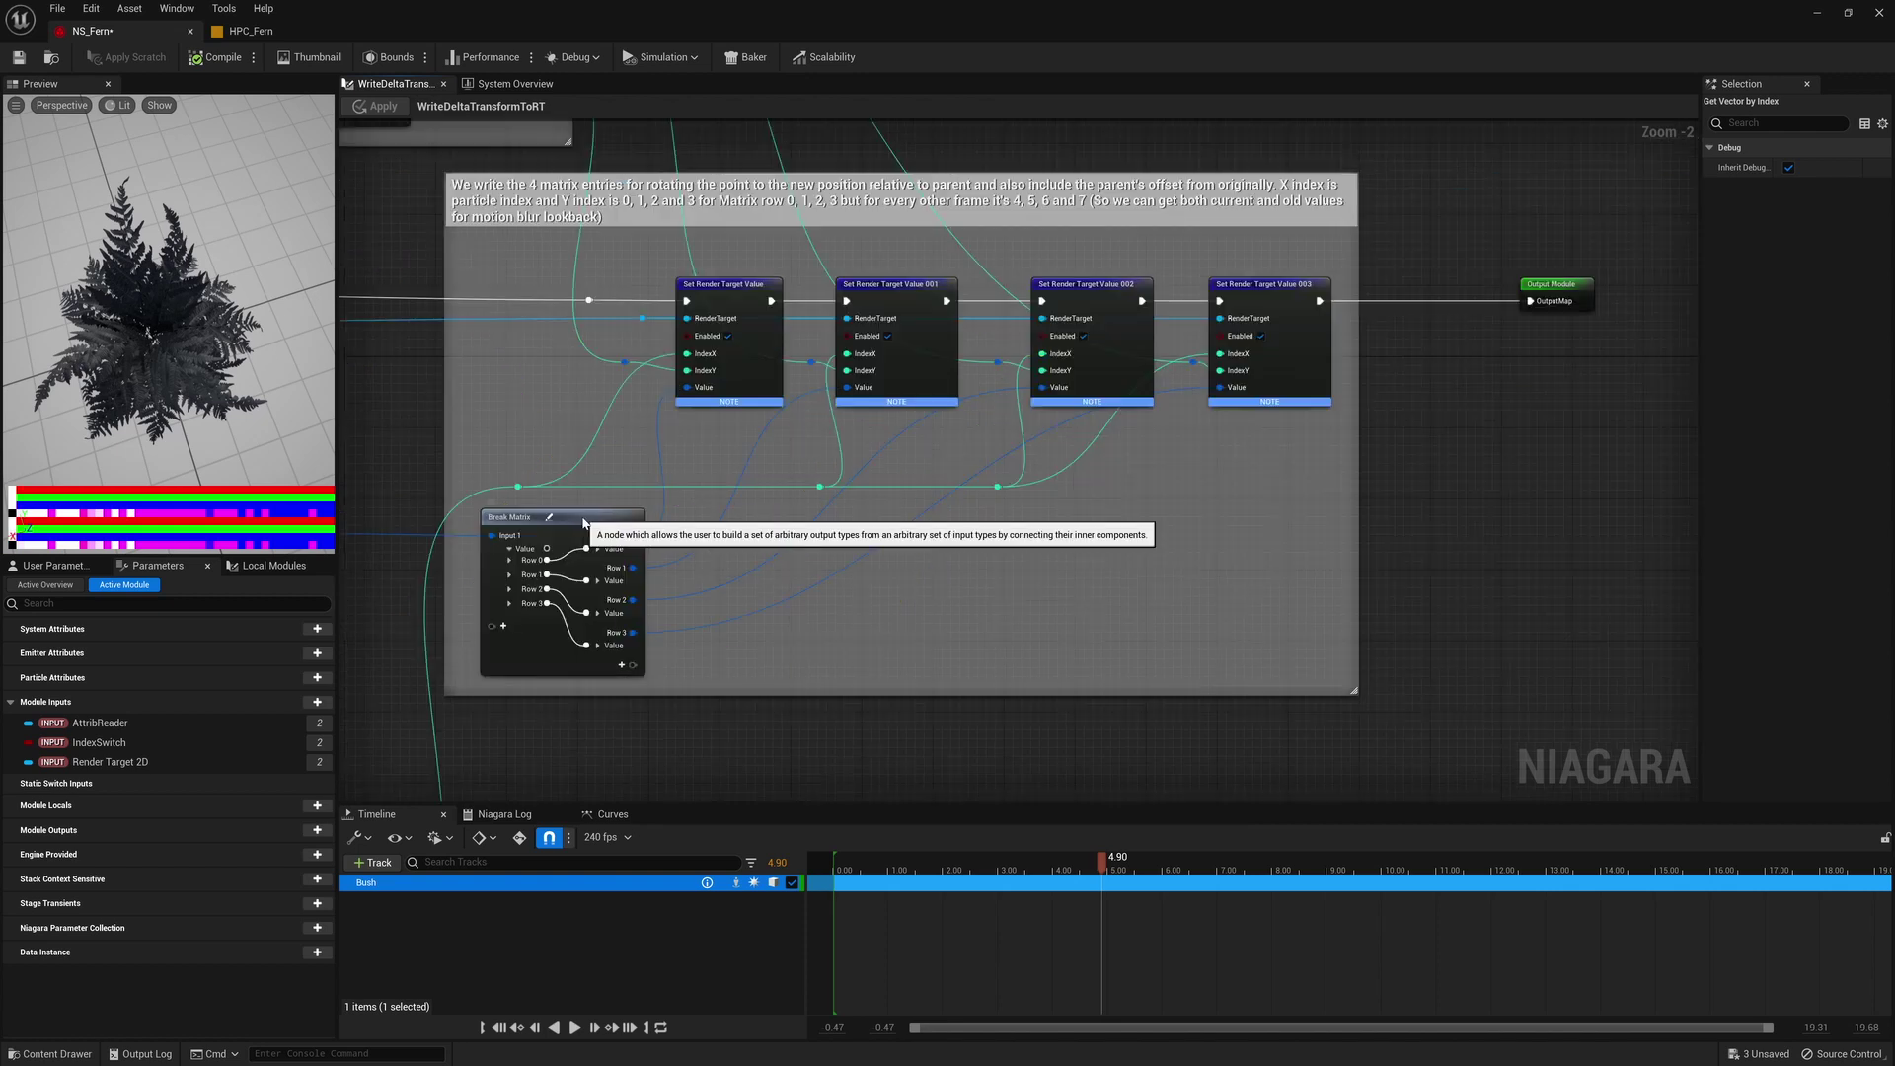
left_click(582, 534)
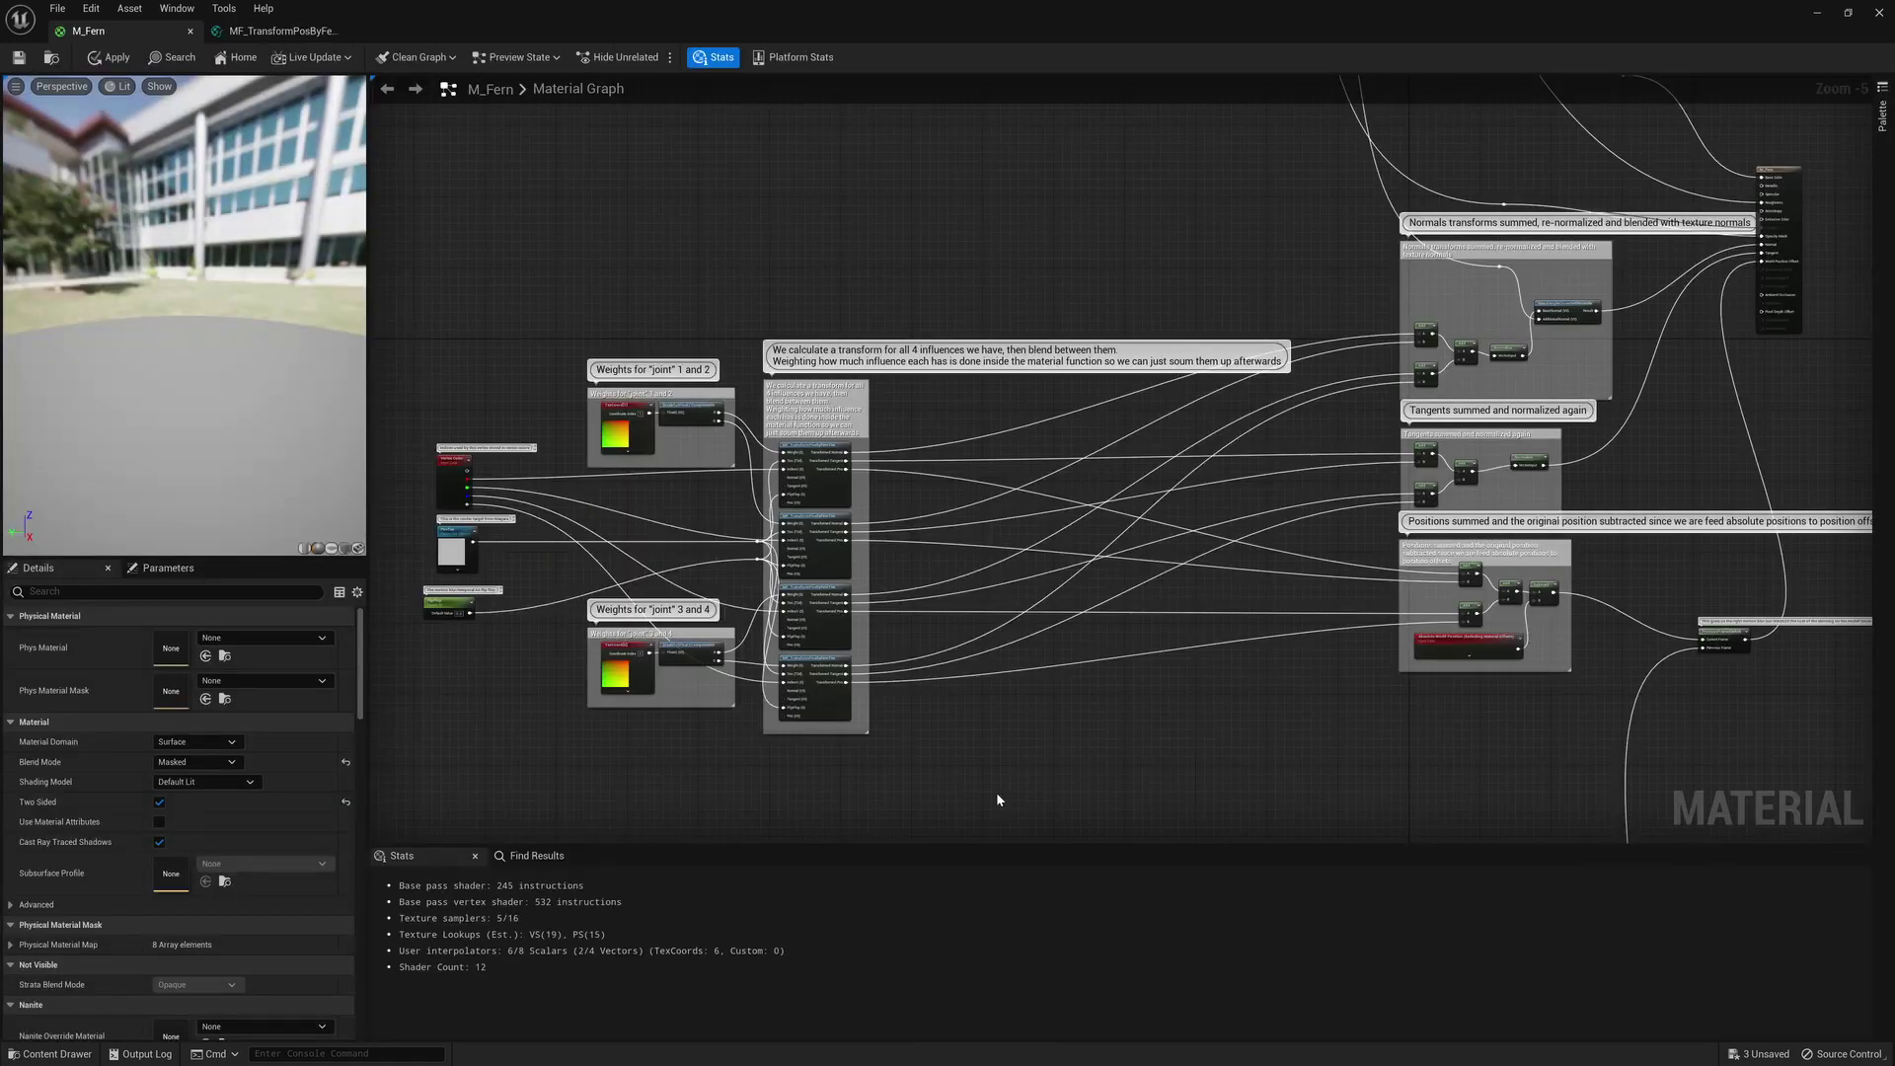
- In the M_Fern material graph, highlight the four MF_TransformPosByFernTex nodes and the TexCoord nodes holding the joint weights
left_click_drag(856, 732, 821, 454)
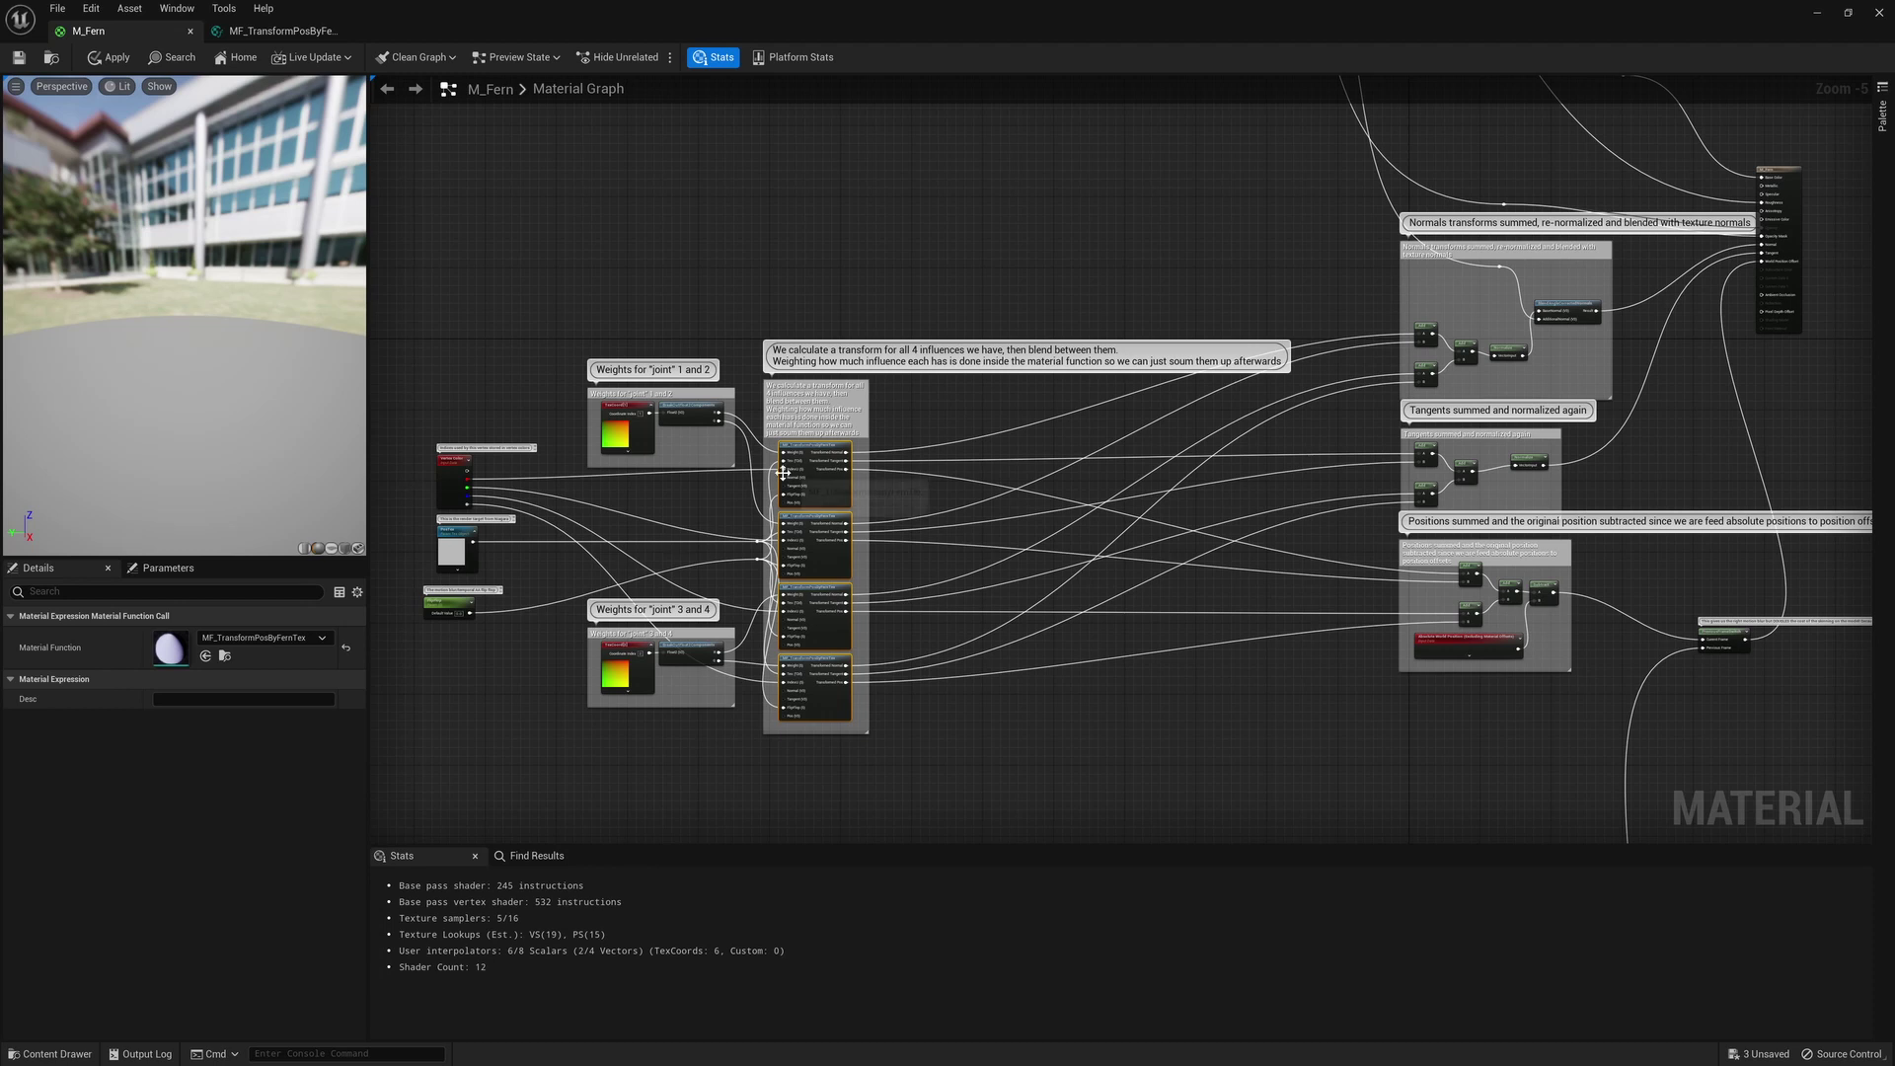
scroll(464, 479, "up", 2)
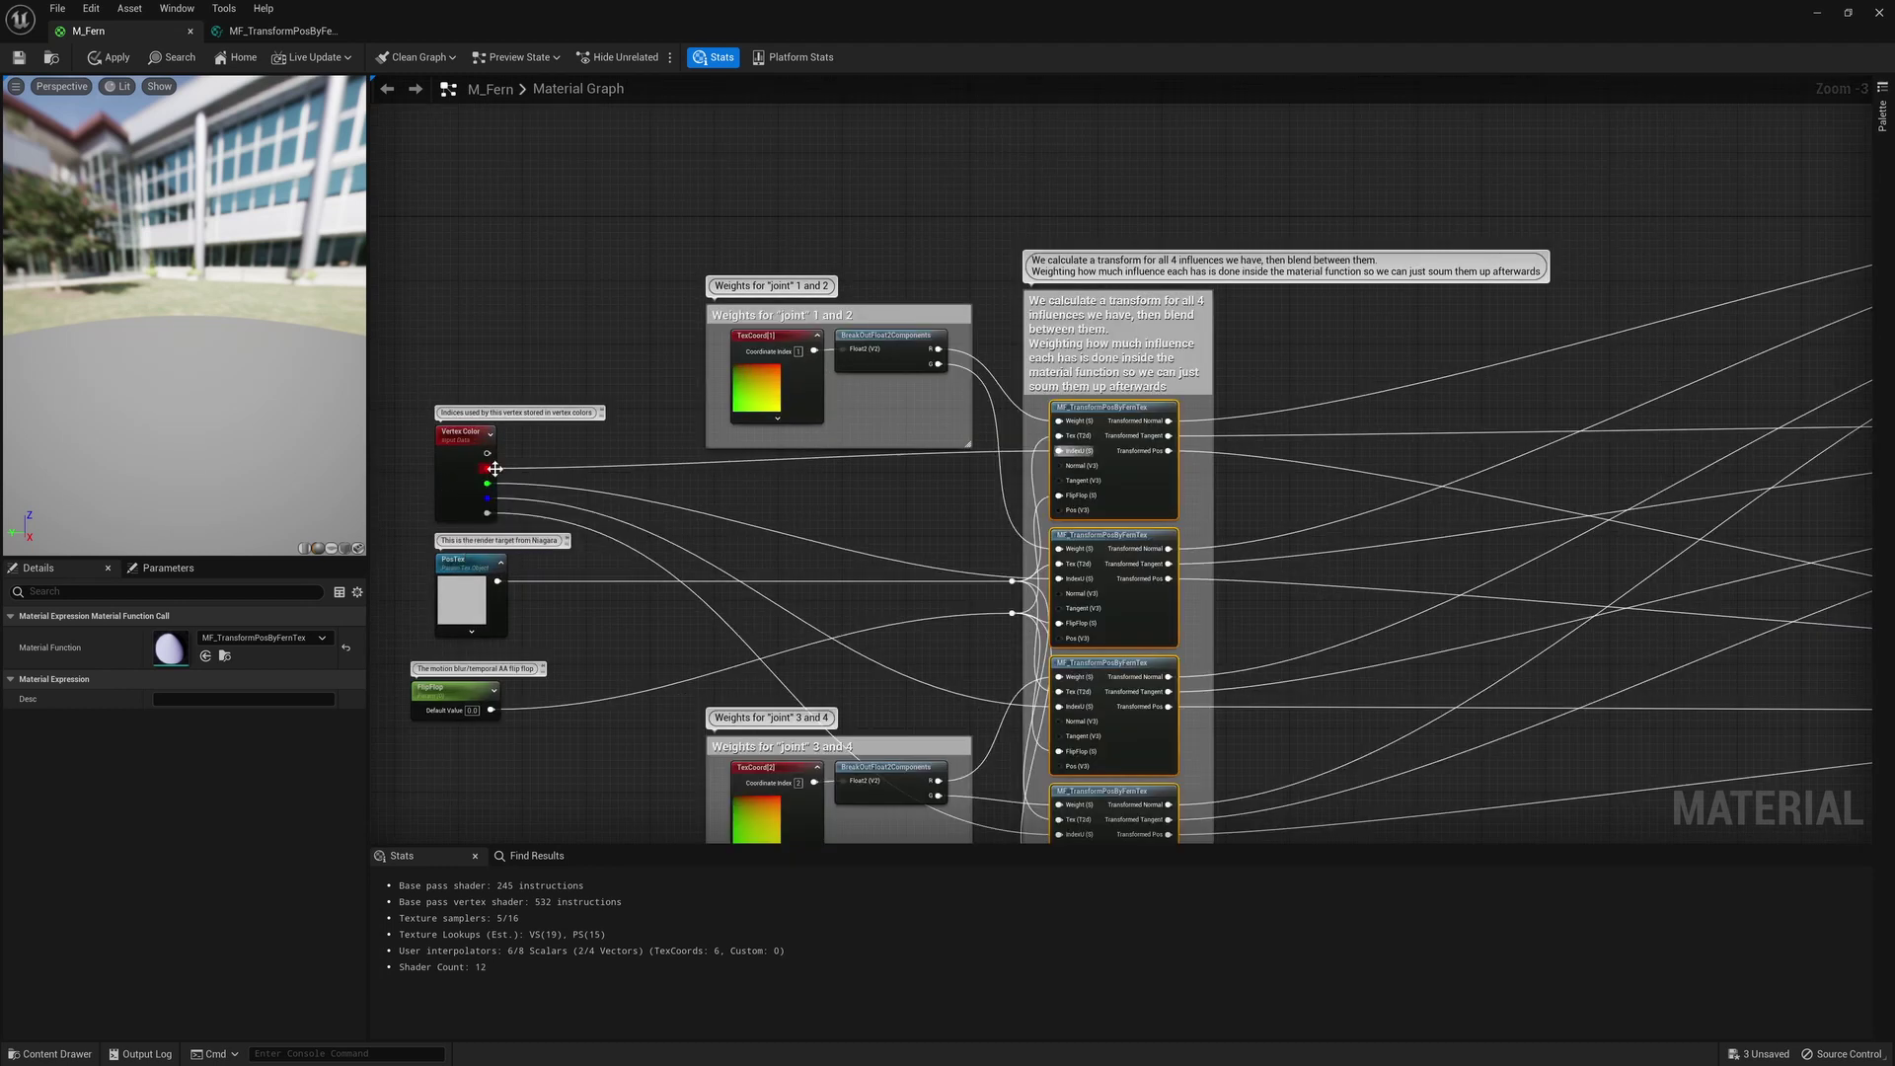
right_click_drag(1301, 621, 1296, 508)
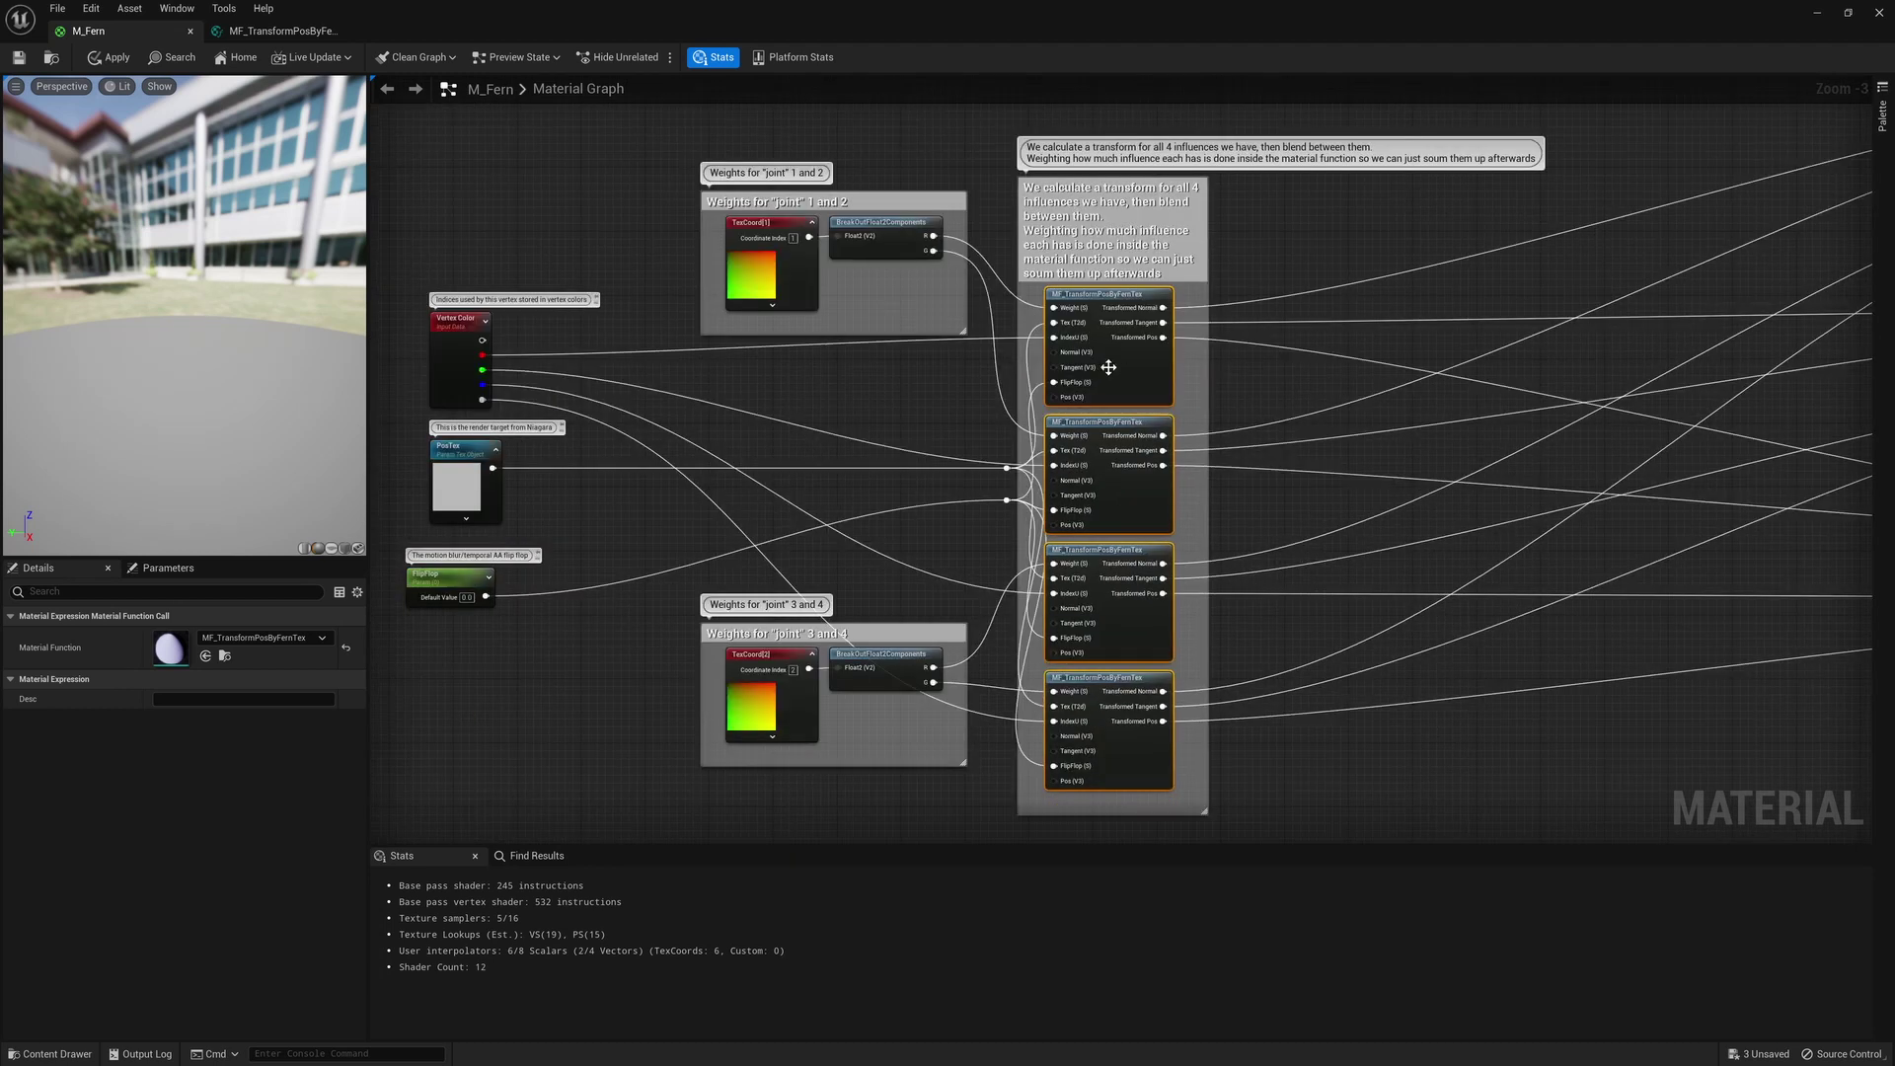
left_click(795, 229)
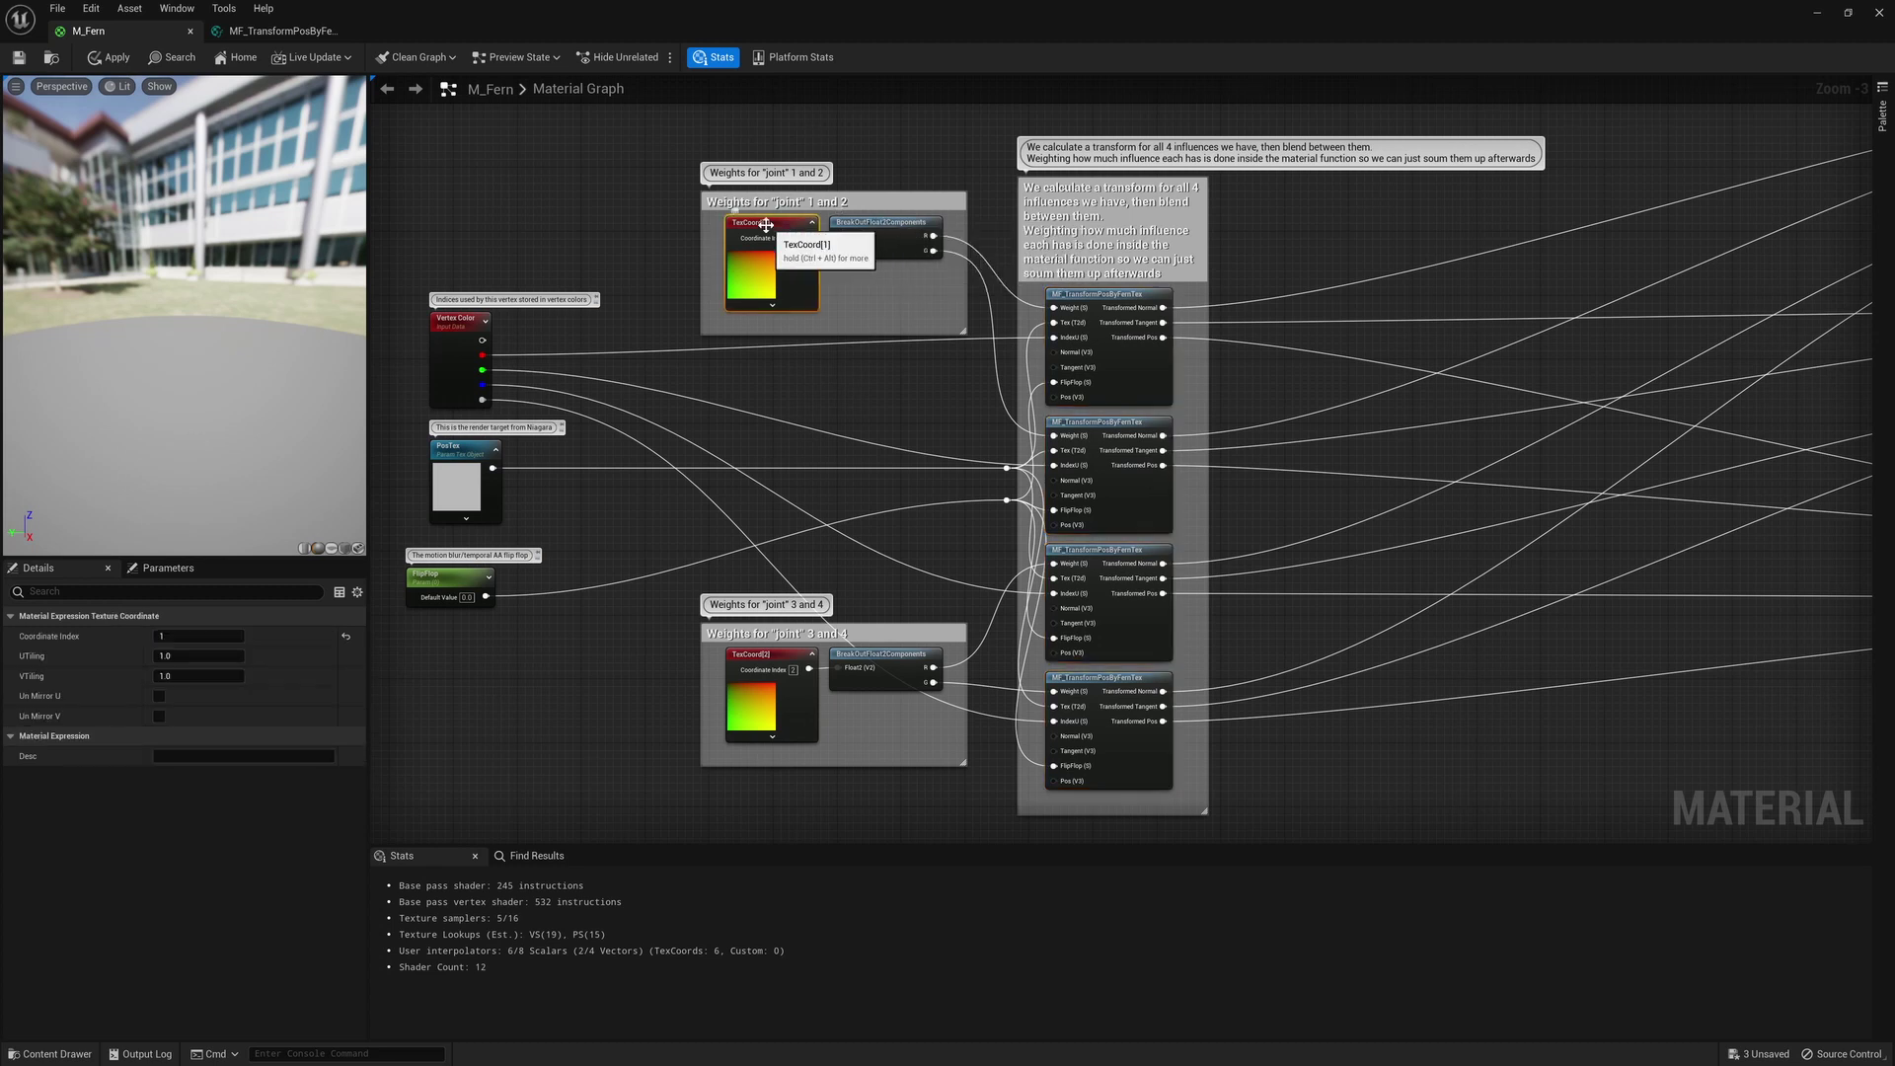
left_click(765, 657)
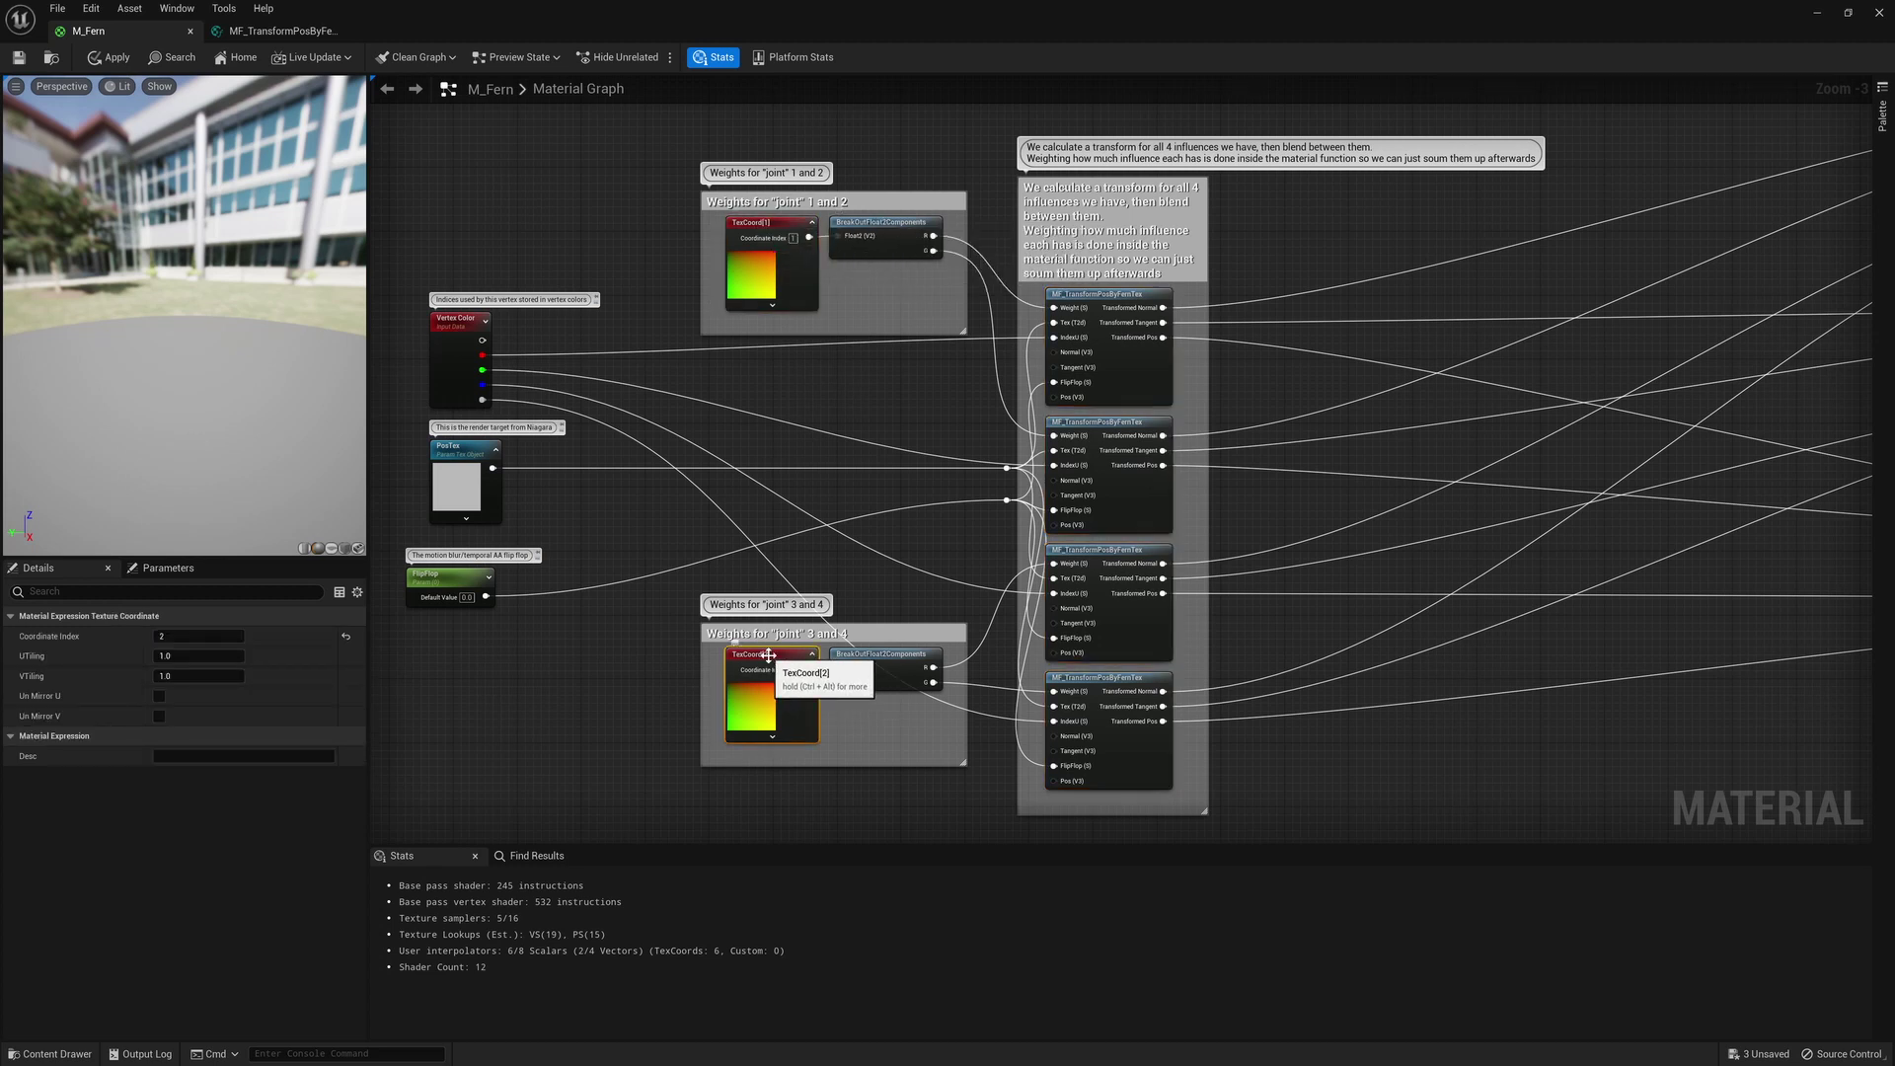
- Open the MF_TransformPosByFernTex function and examine its four matrix row samples, highlighting the groups that convert to stored space
double_click(1119, 295)
right_click_drag(1187, 689, 1136, 615)
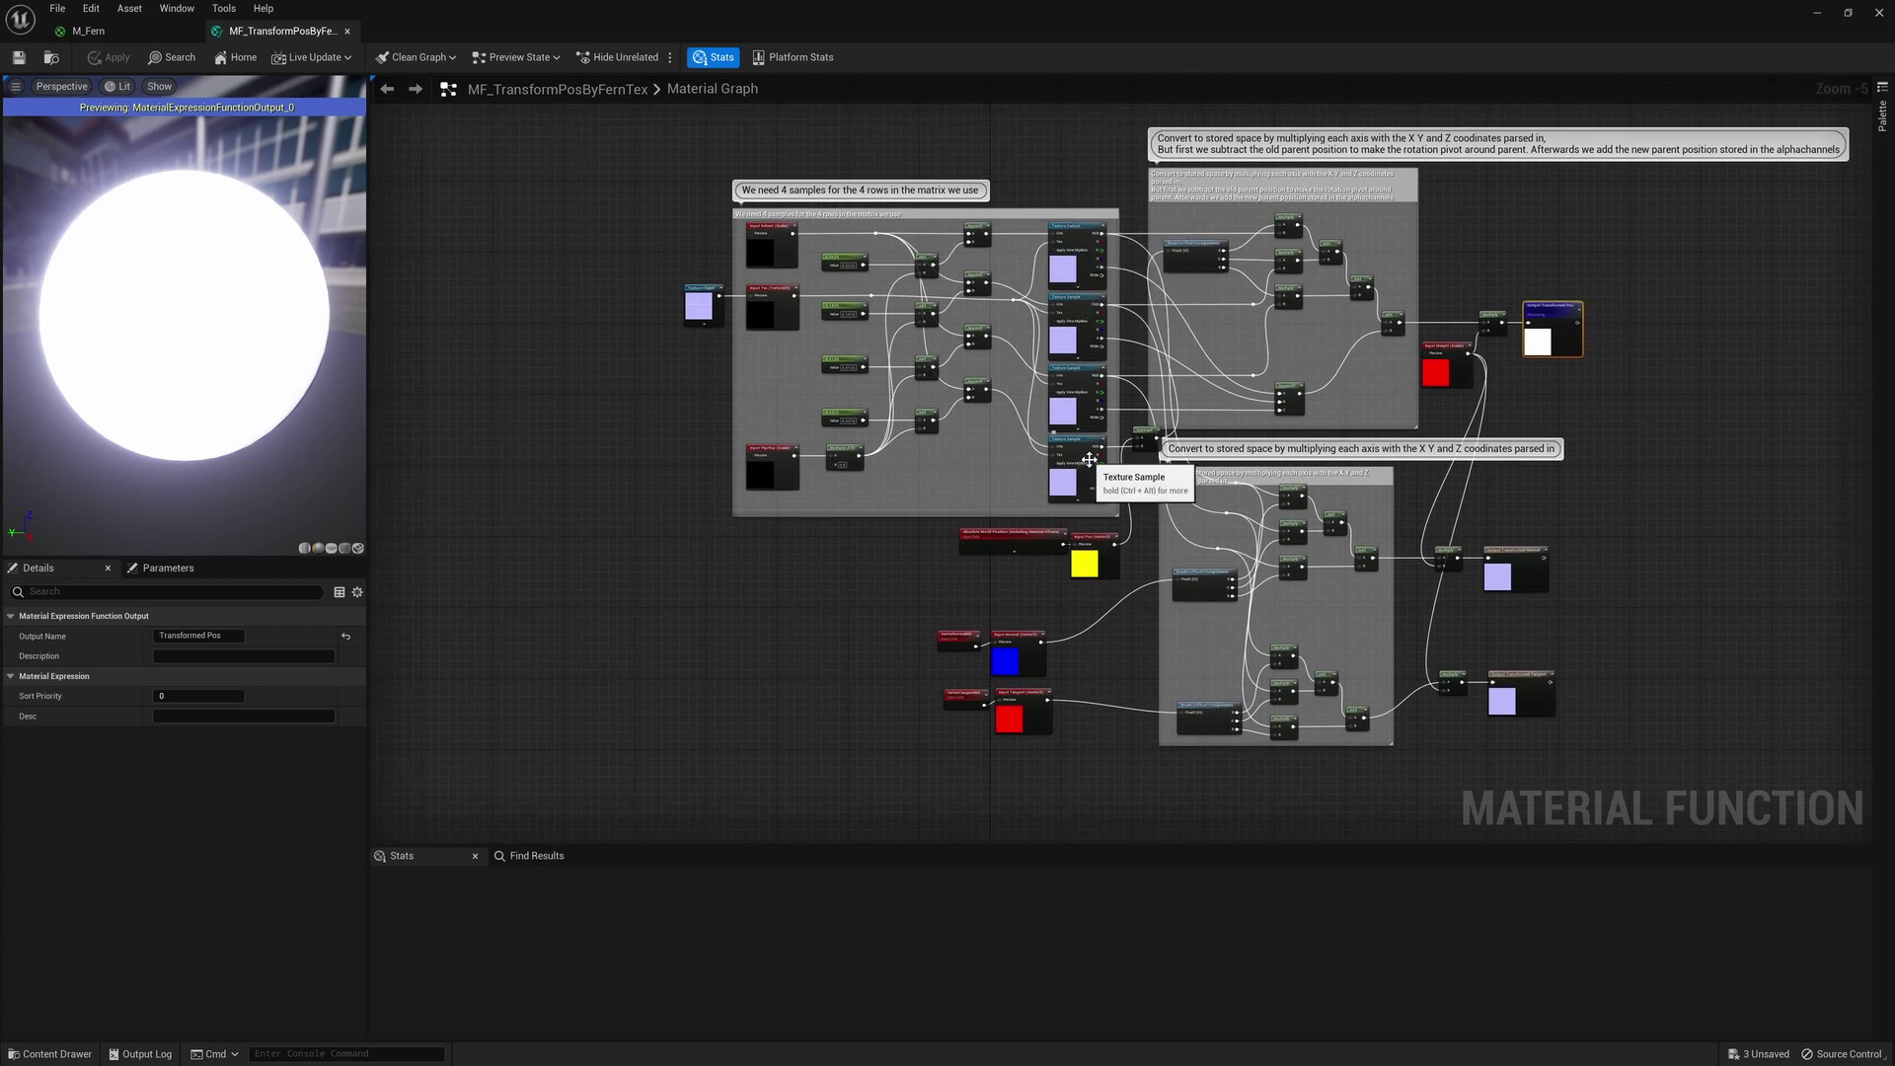
left_click_drag(1620, 182, 1143, 432)
left_click_drag(1667, 516, 1453, 626)
left_click_drag(1659, 672, 1442, 750)
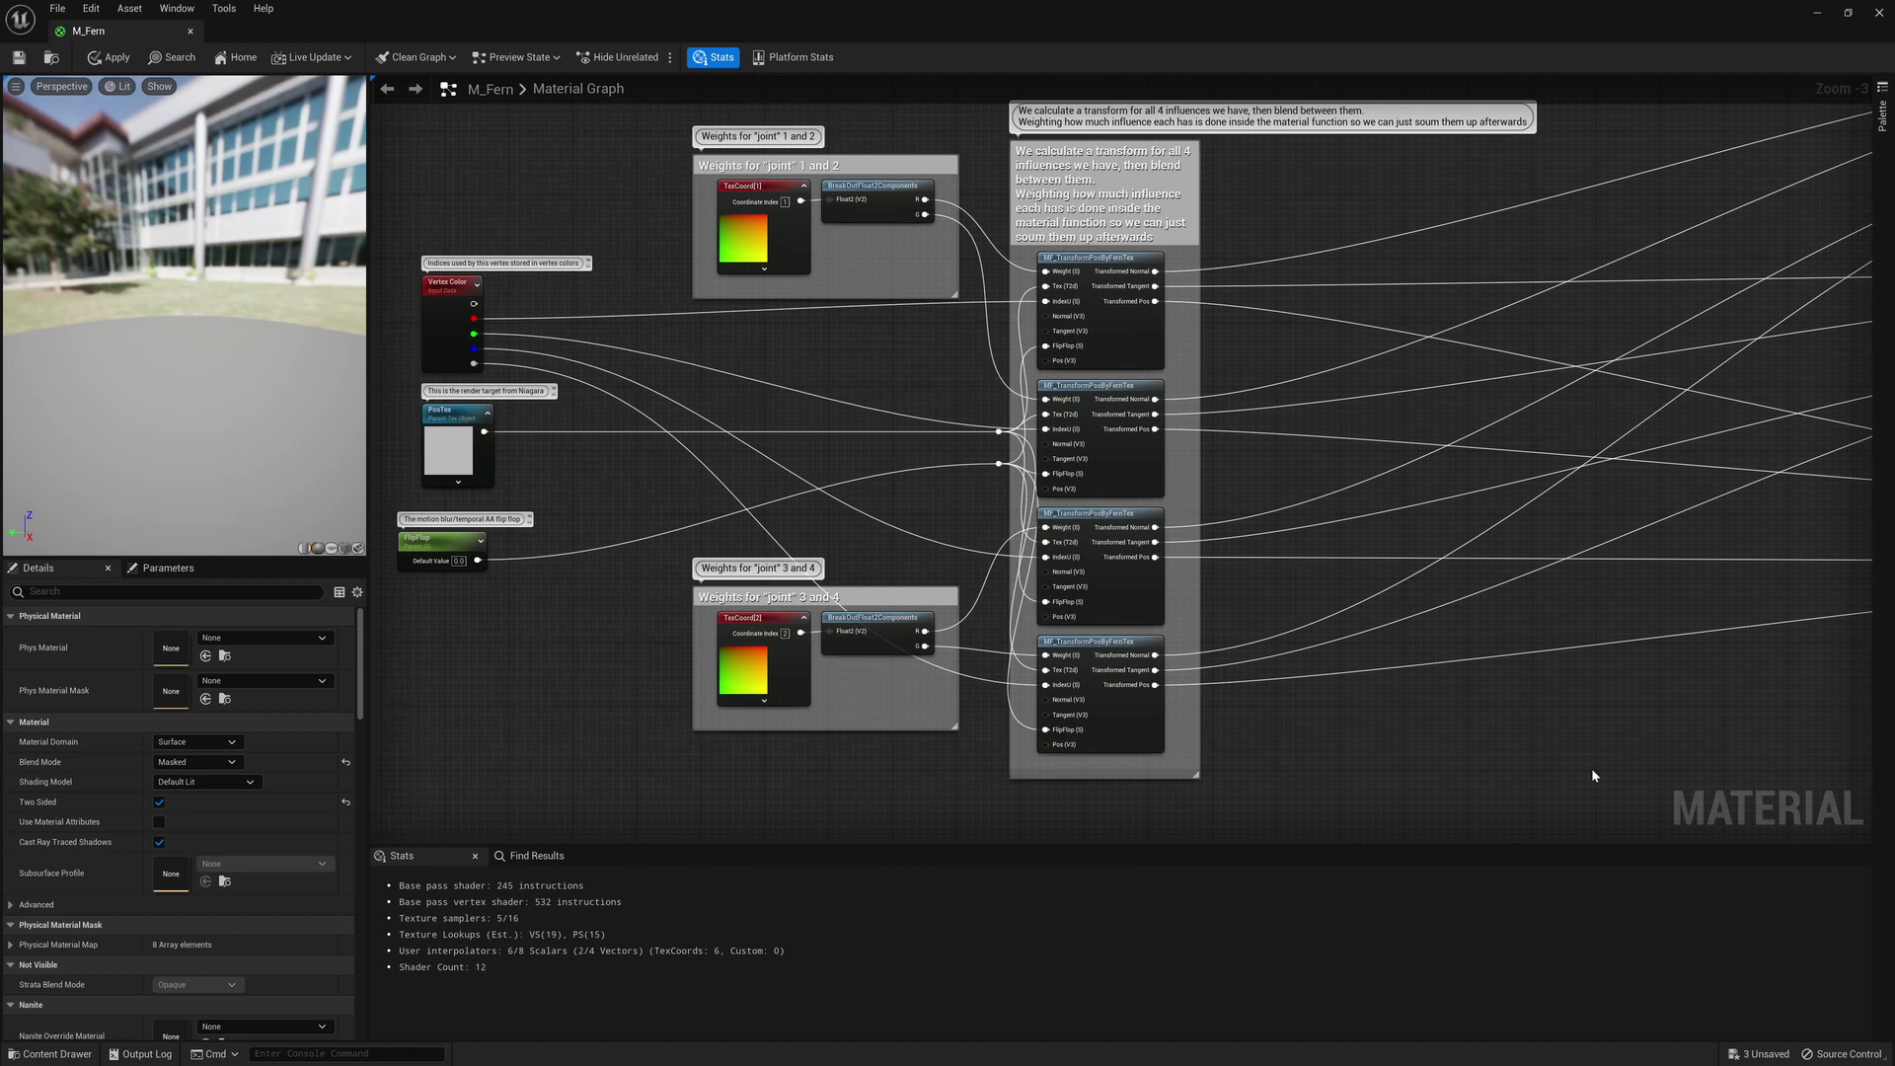
- Examine the summed transform groups in M_Fern, and highlight the FlipFlop setter in NS_Fern's Emitter Update stage
right_click_drag(1838, 459, 897, 609)
right_click_drag(1241, 543, 1156, 517)
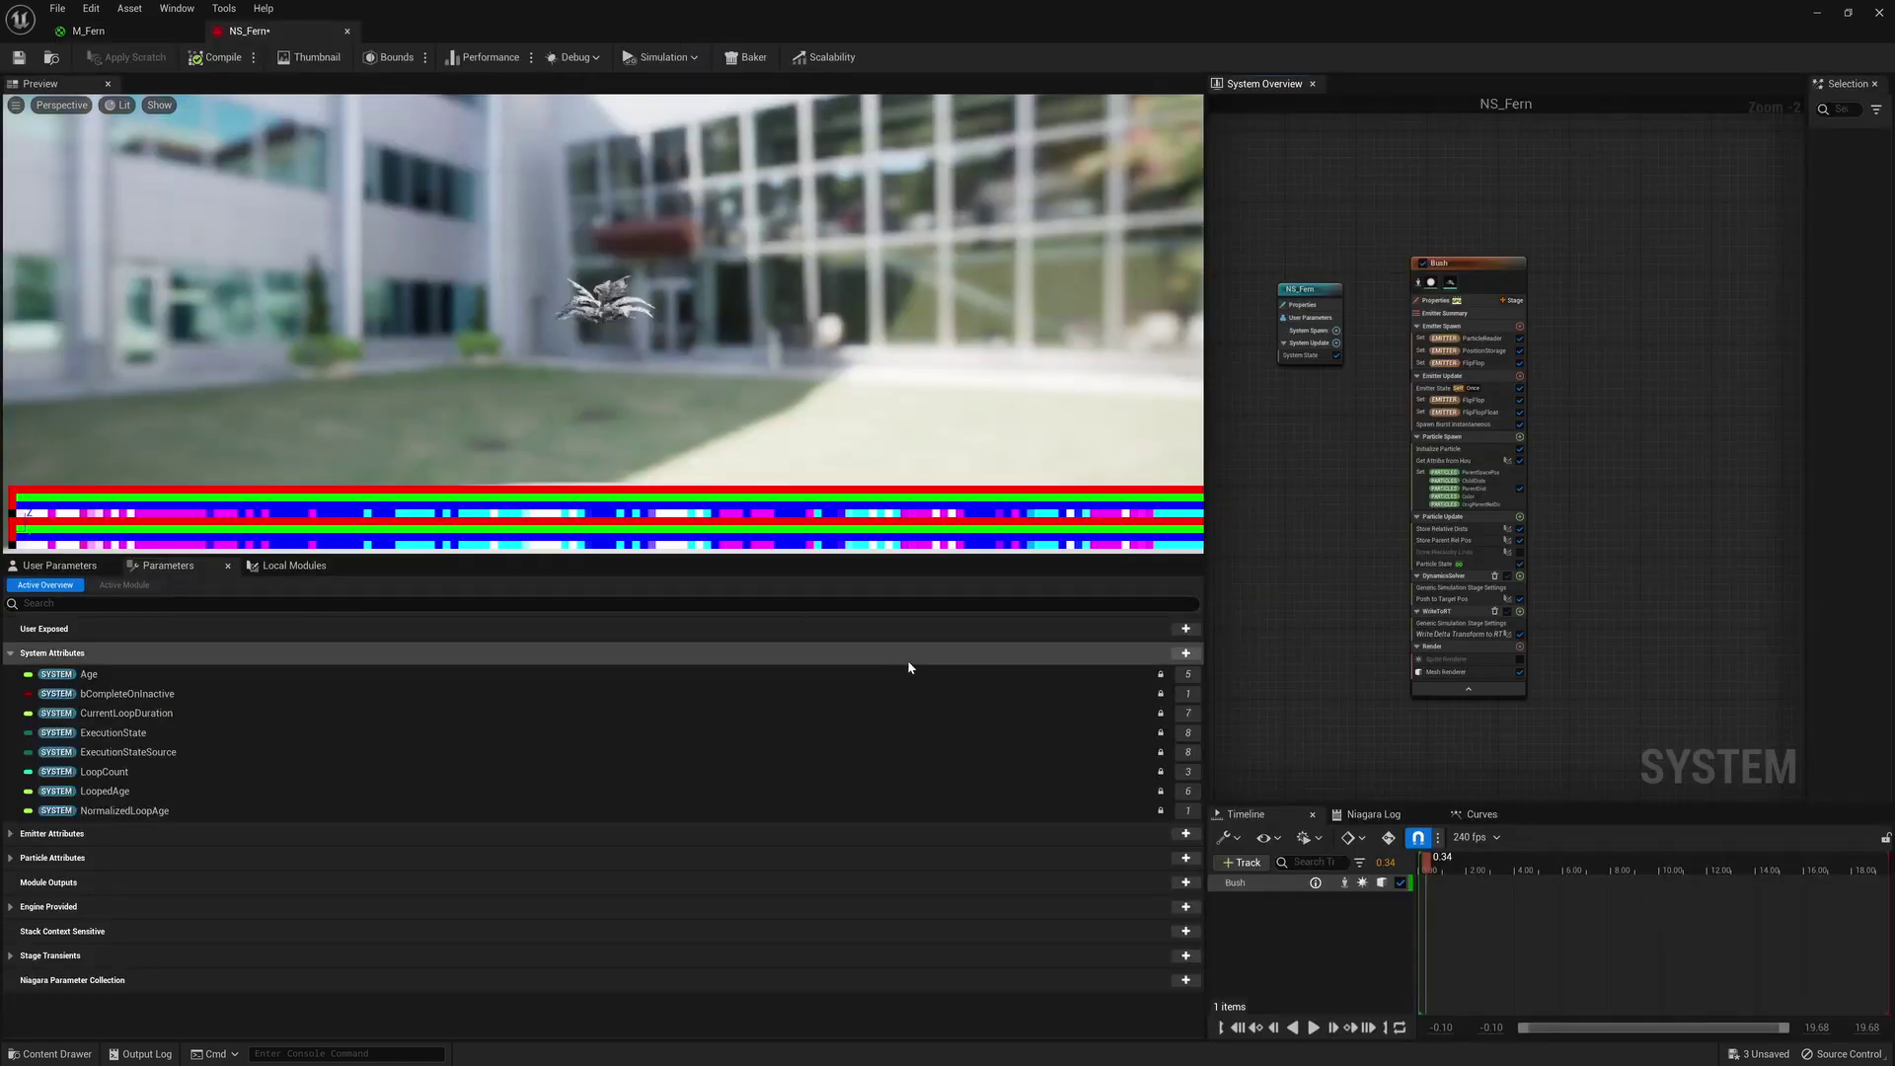
left_click(1486, 412)
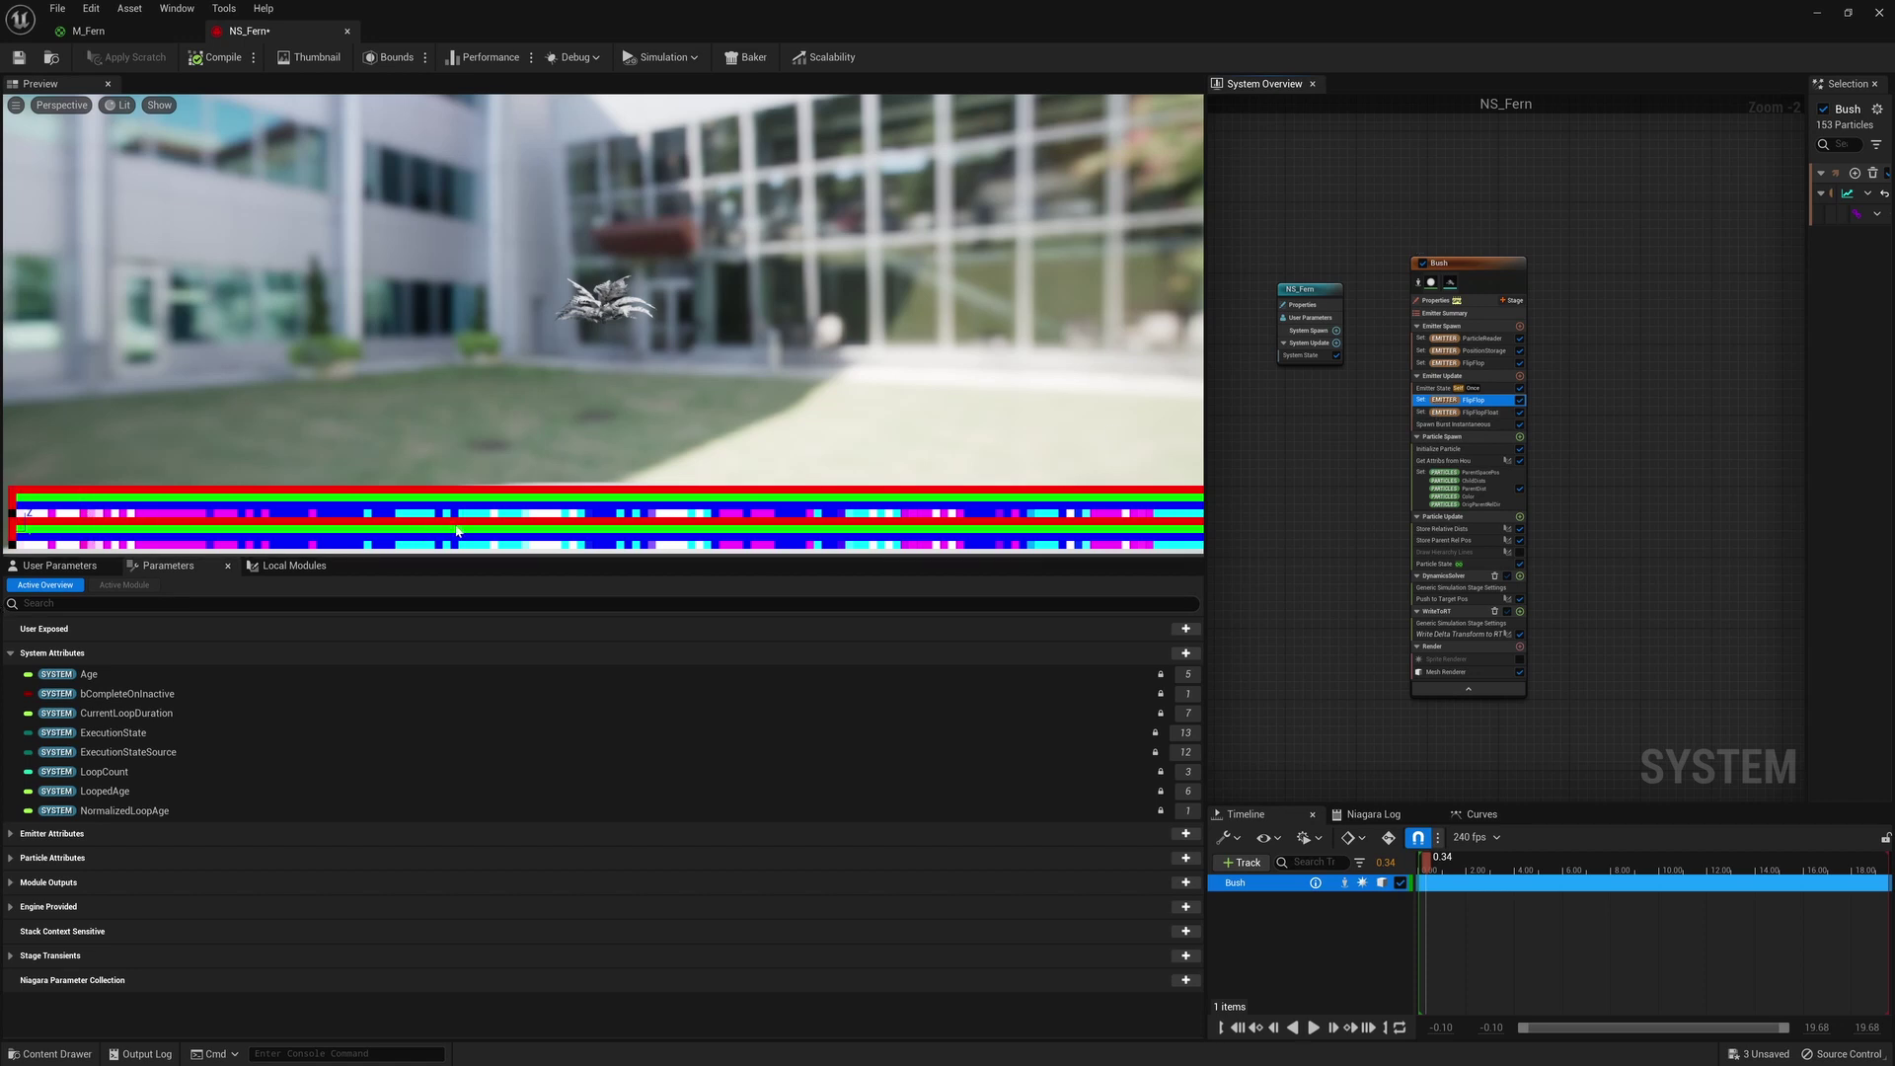
- Return to the M_Fern graph and highlight the PreviousFrameSwitch node fed by the summed positions
left_click(98, 31)
right_click_drag(1318, 730, 1036, 531)
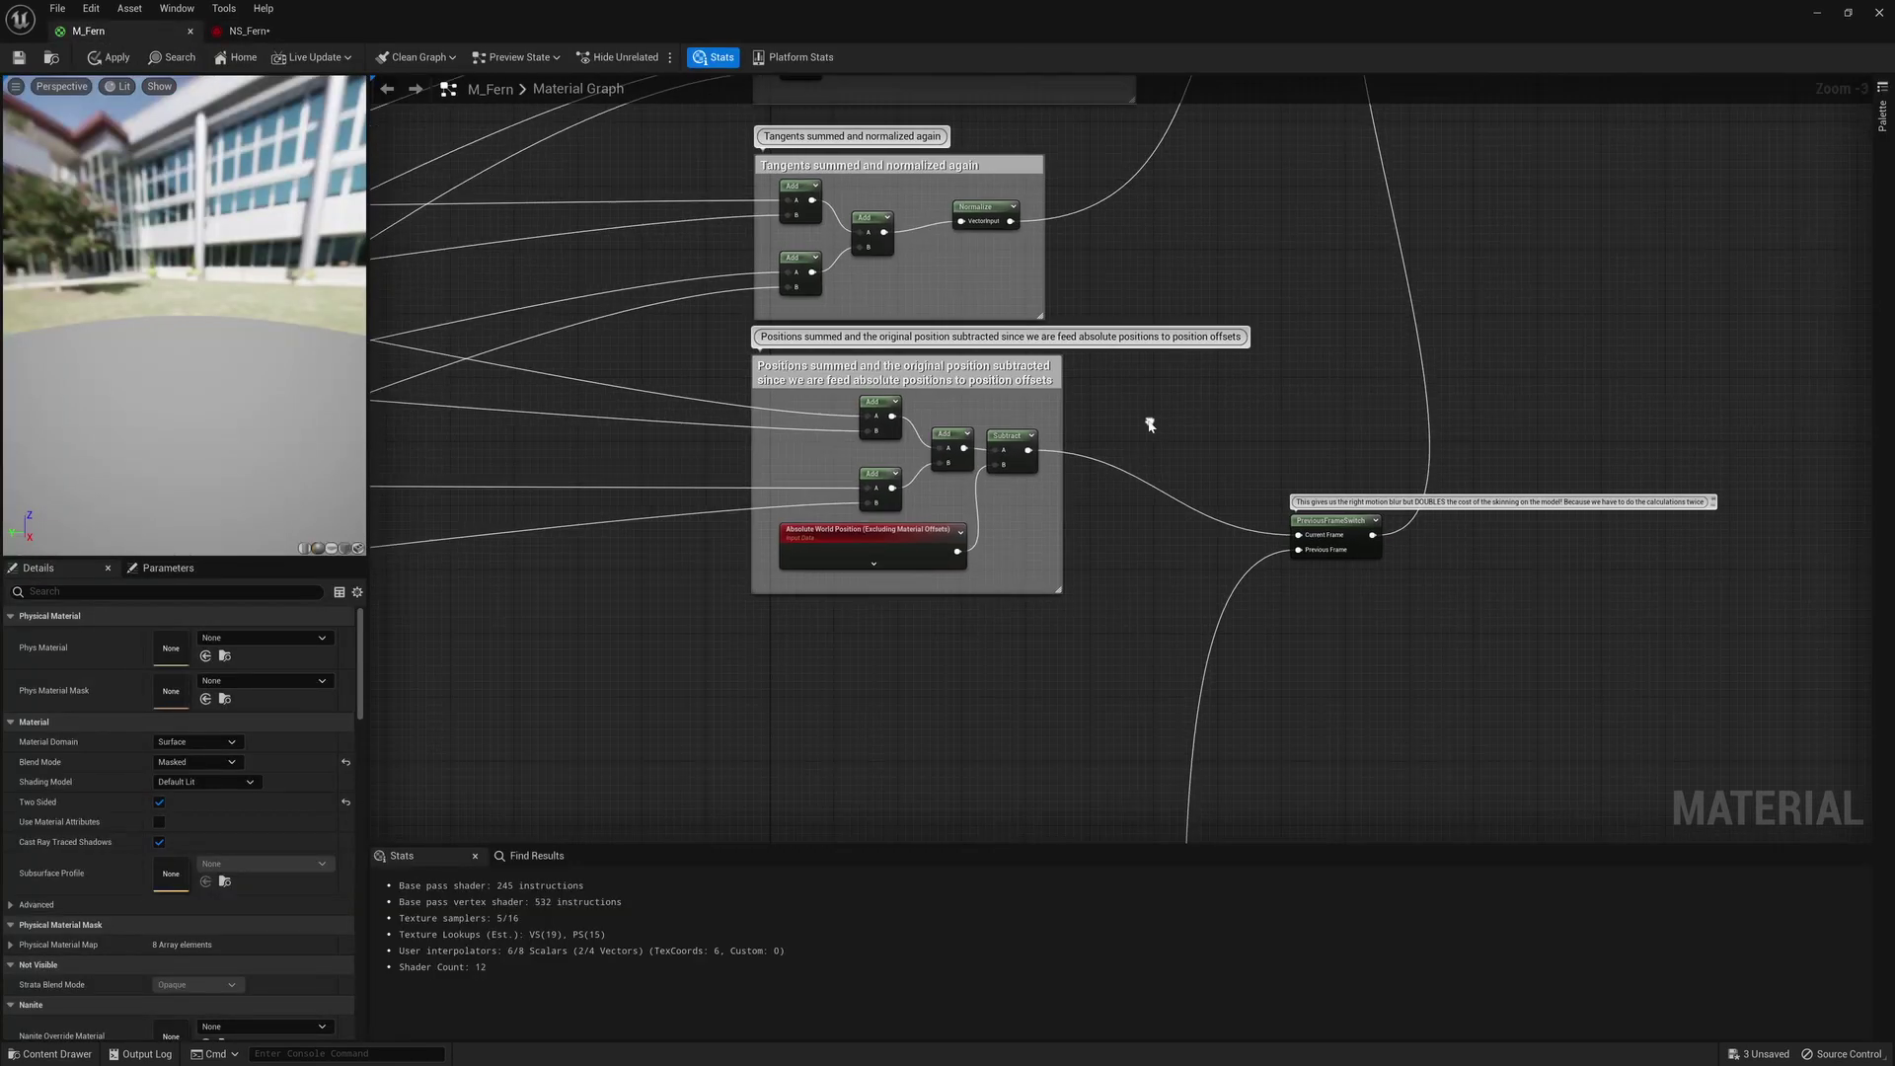
left_click(1339, 541)
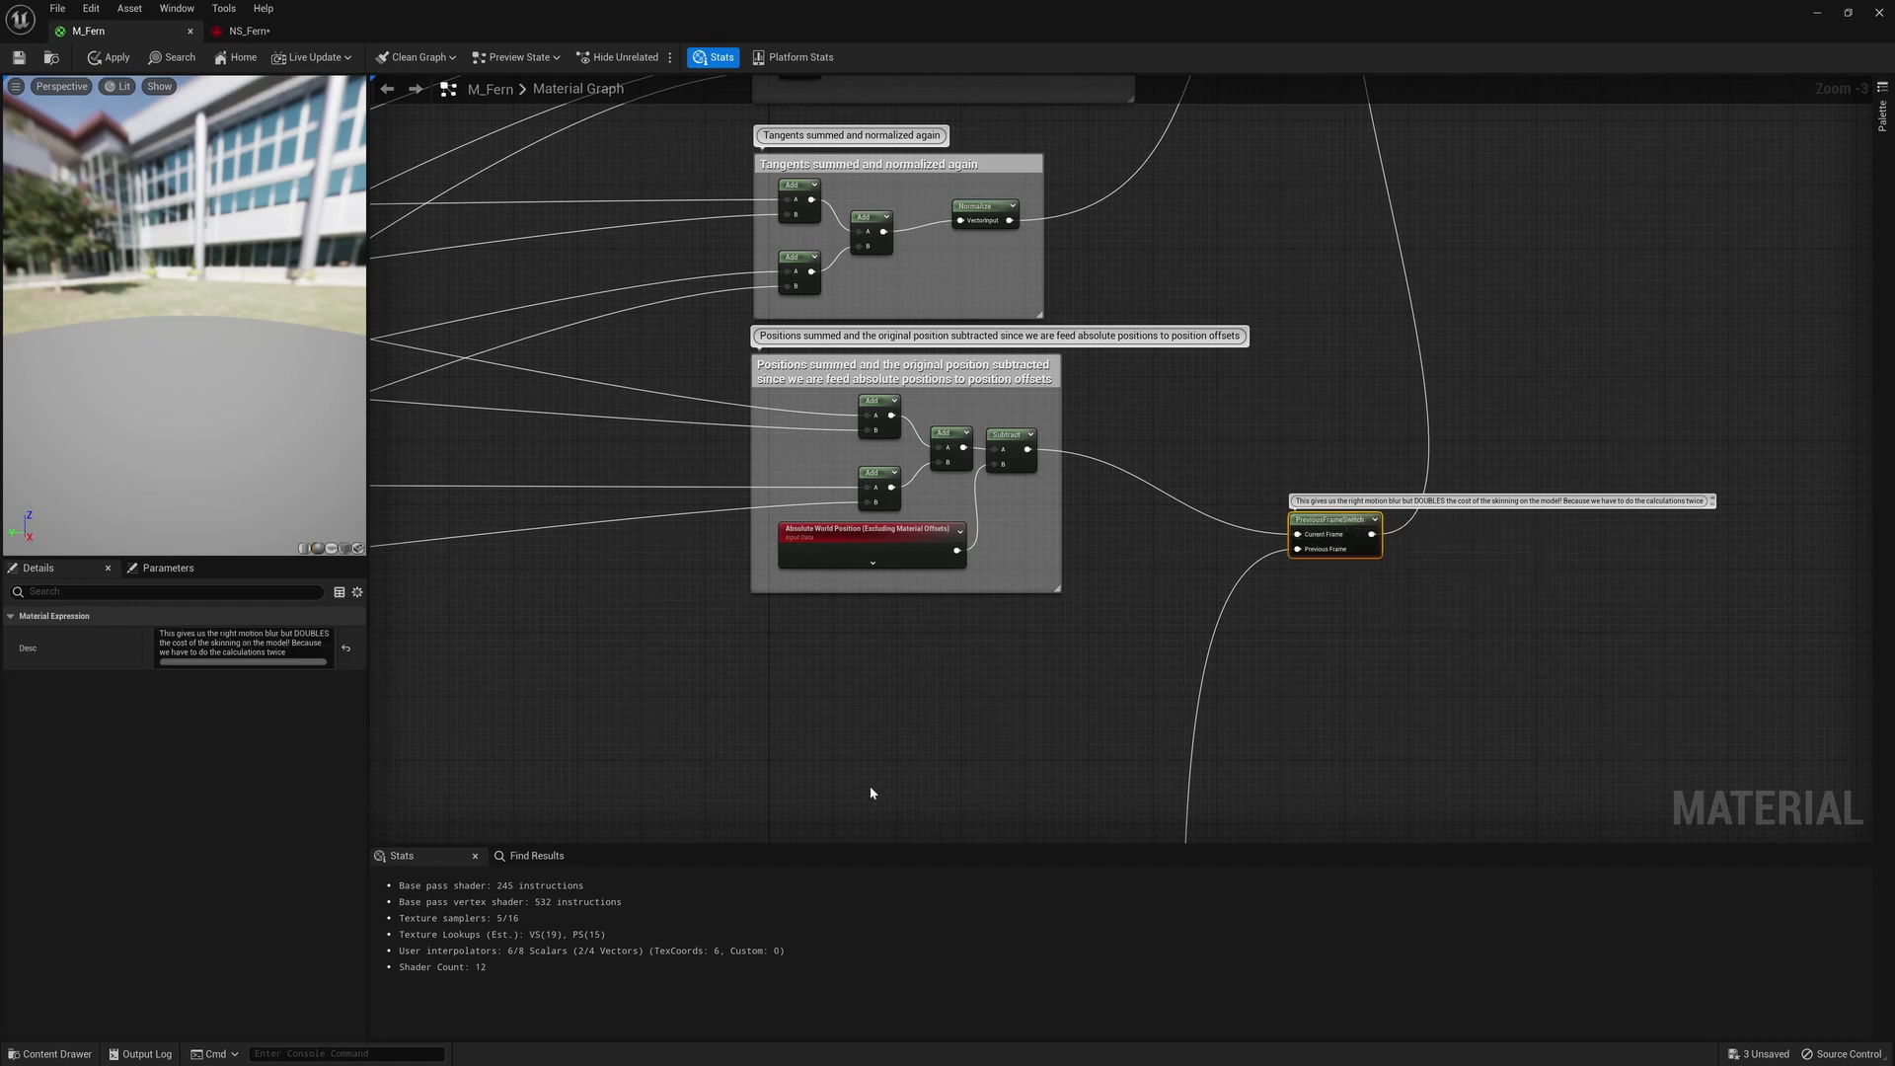
- Examine the duplicated skinning group used for motion blur and follow its output connection back up the material graph
right_click_drag(869, 786, 1451, 364)
scroll(1328, 550, "down", 4)
right_click_drag(1270, 420, 1291, 352)
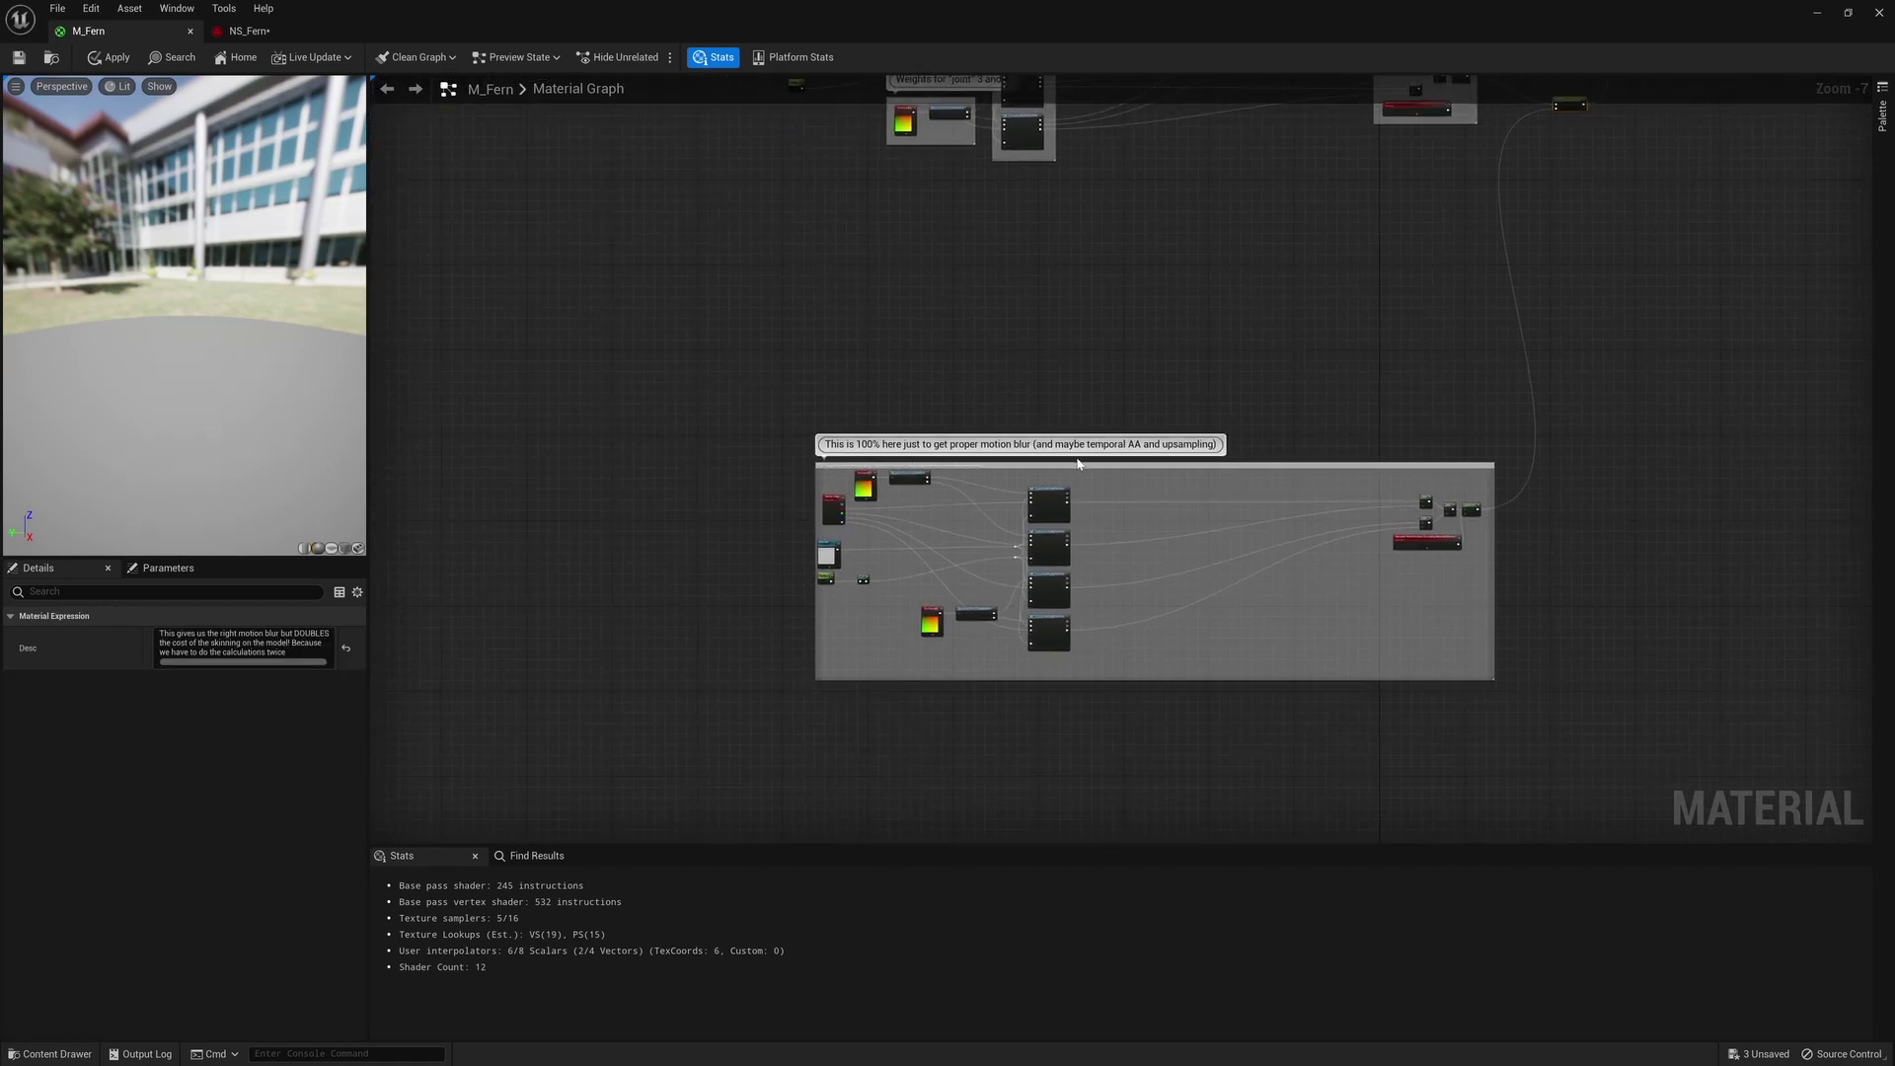
scroll(1106, 449, "up", 2)
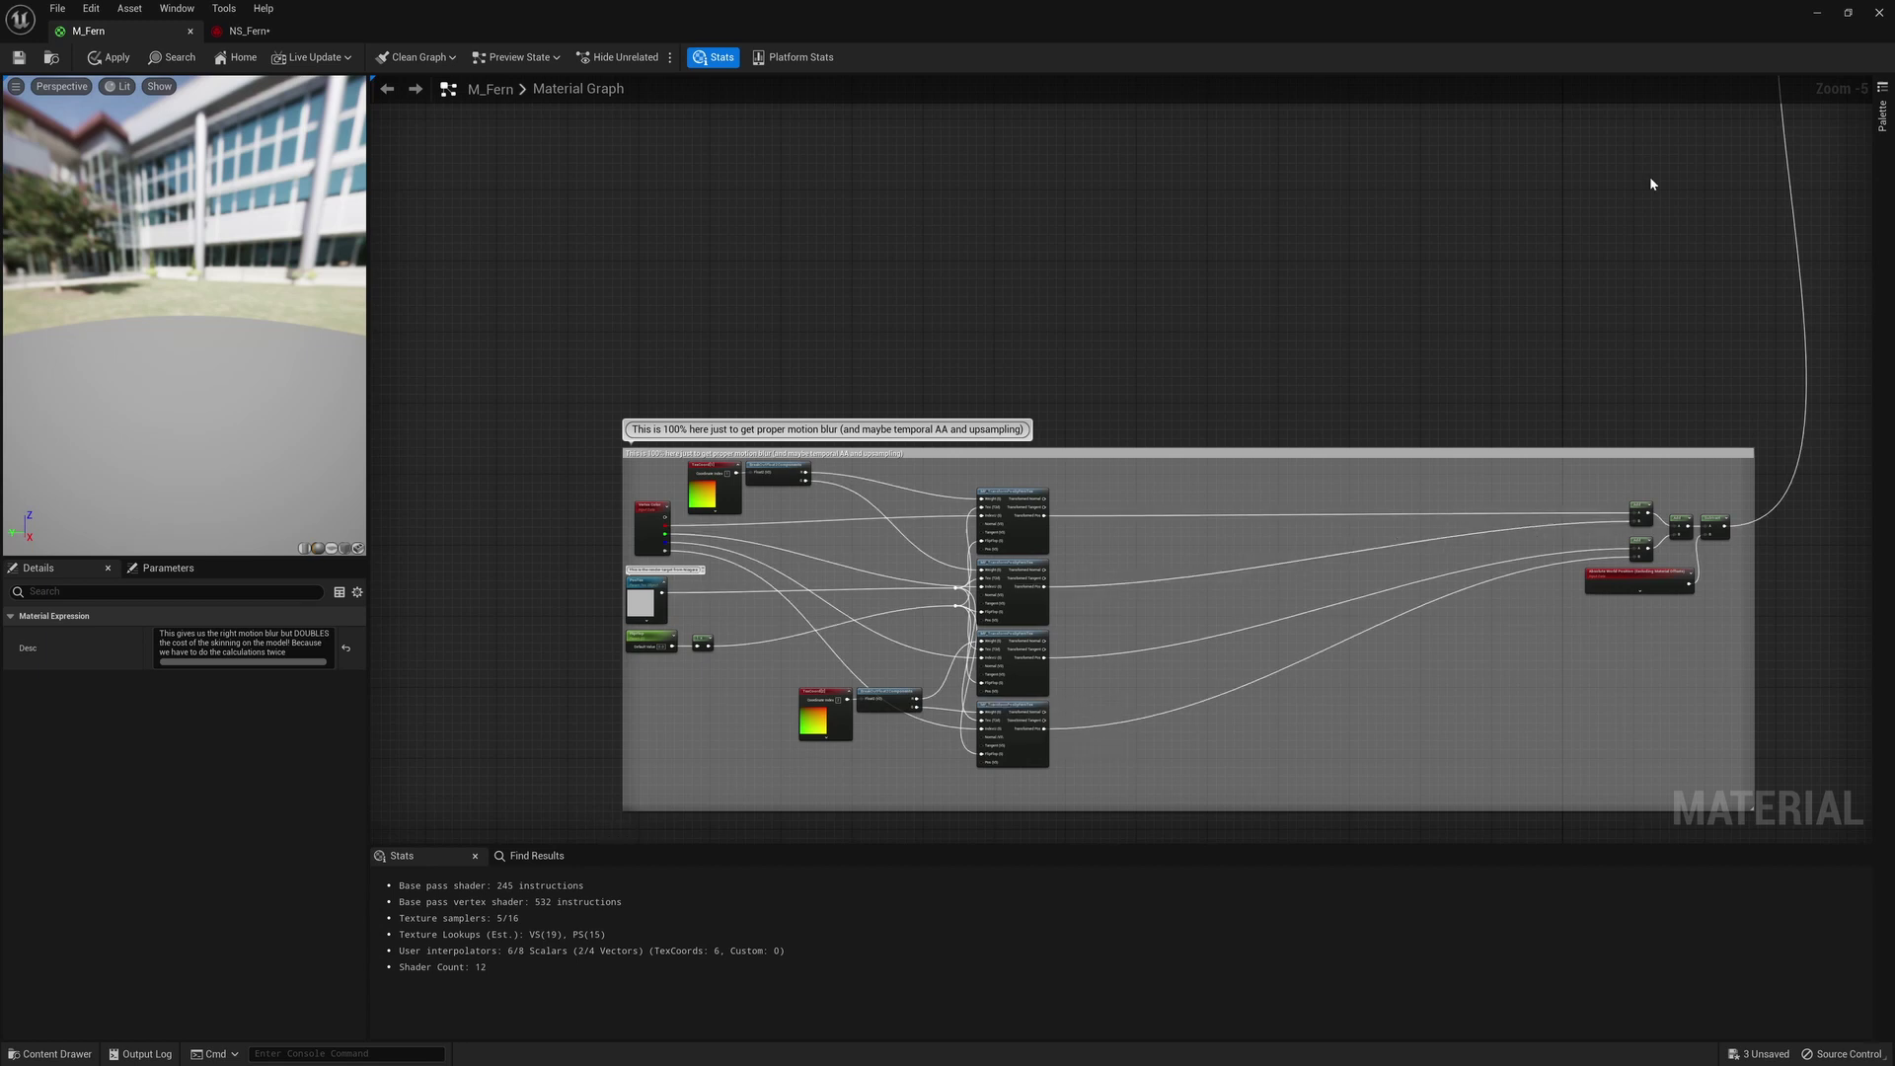
right_click_drag(1768, 212, 1477, 741)
right_click_drag(1721, 432, 1469, 779)
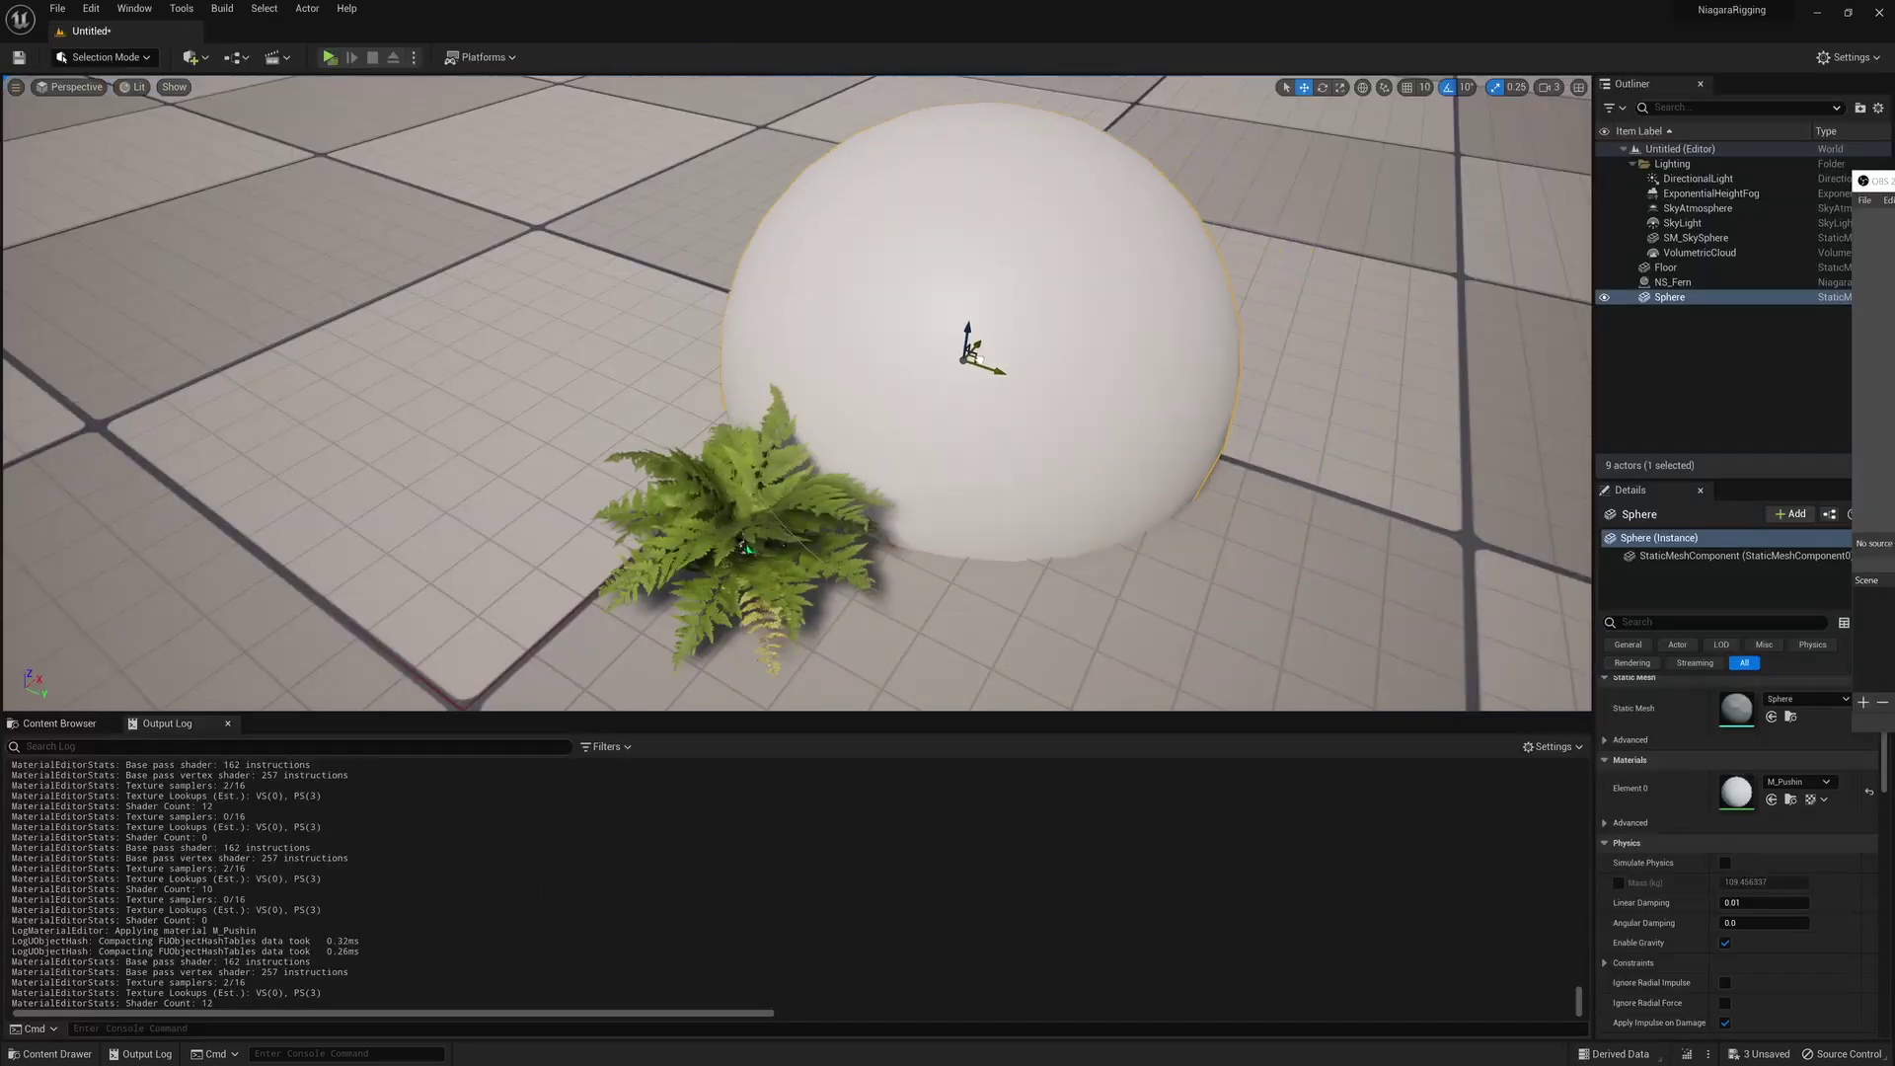
- In the level, move the sphere past the fern to its opposite side to demonstrate the collision response
left_click_drag(977, 360, 595, 362)
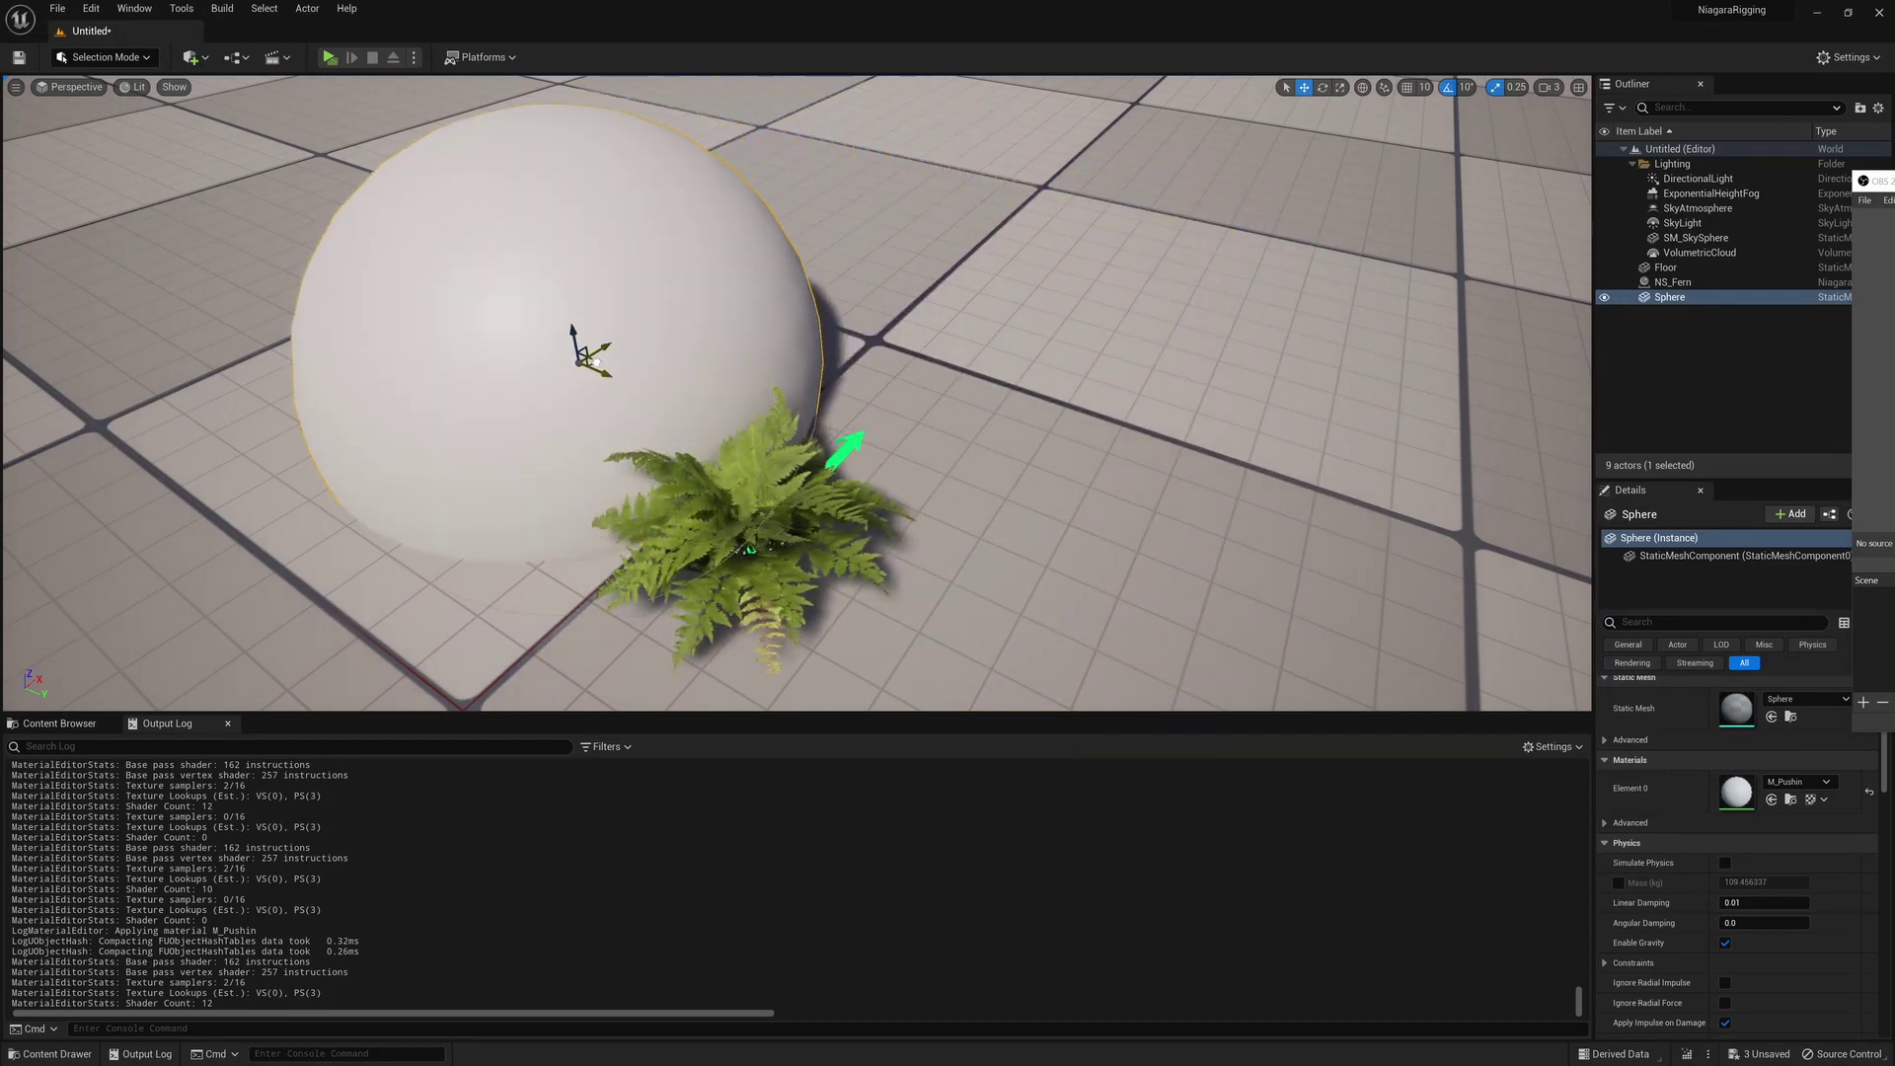